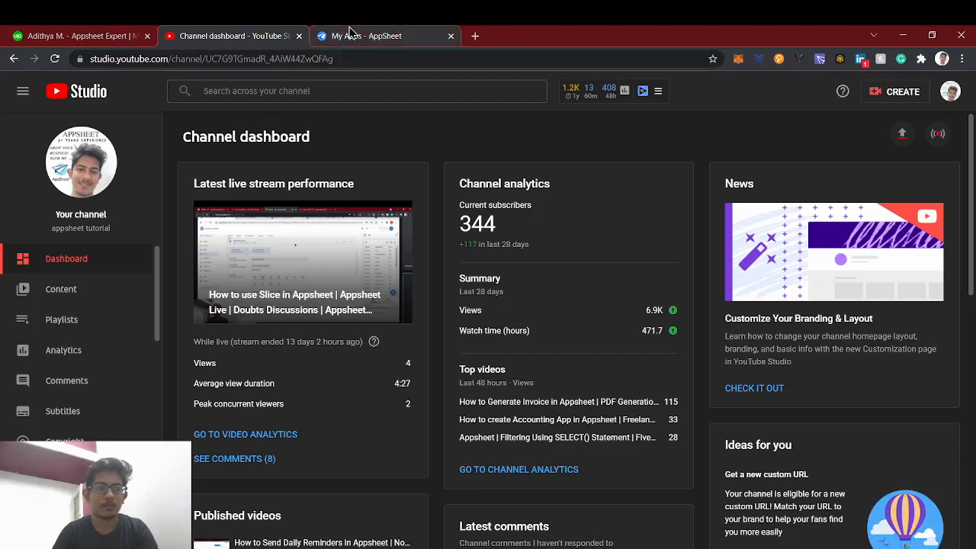
Switch to AppSheet and open the deployed Invoice App in the editor to its Invoice Bill table columns
left_click(374, 36)
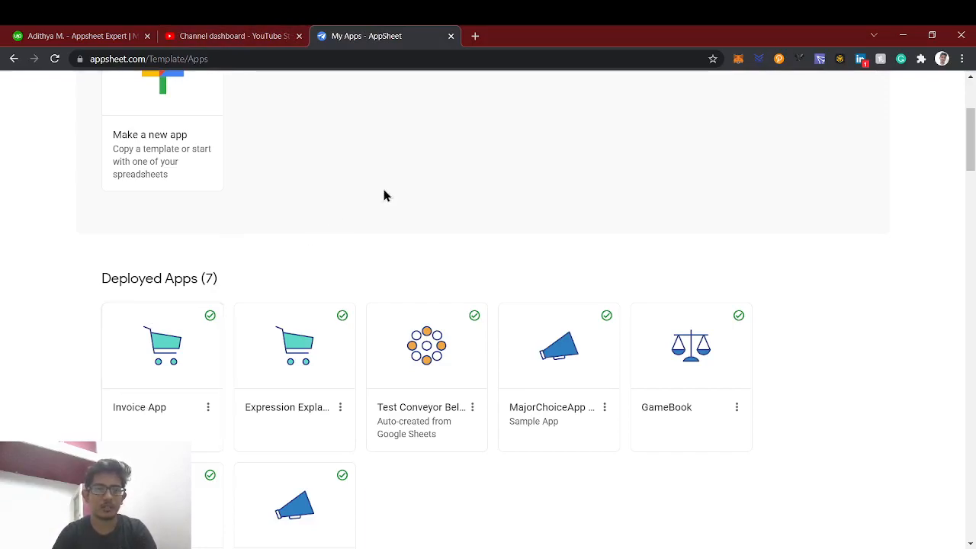
left_click(148, 413)
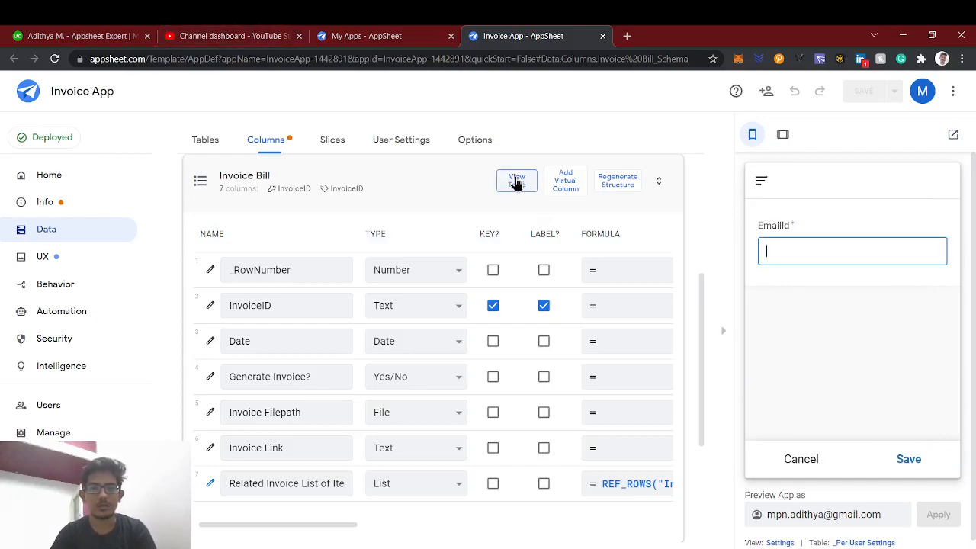
left_click(225, 35)
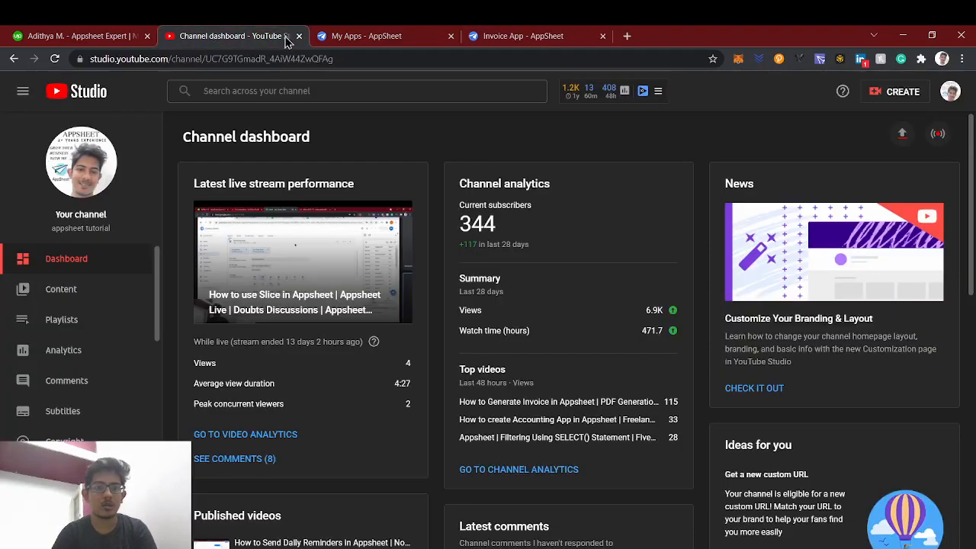
left_click(480, 35)
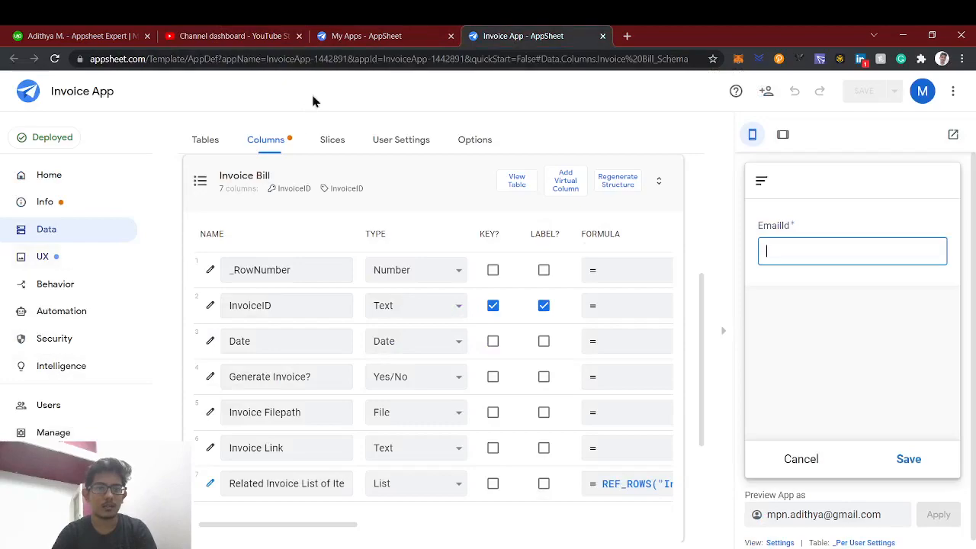
left_click(258, 35)
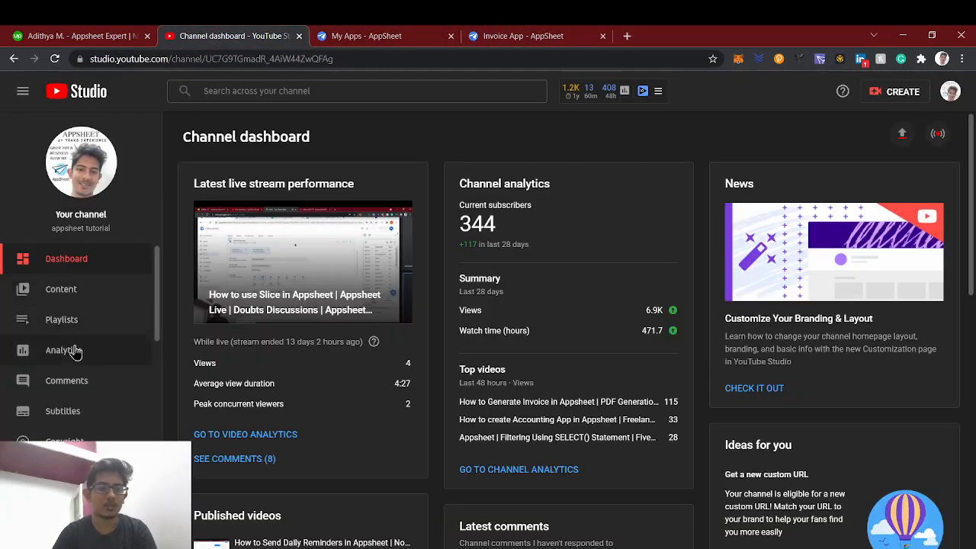
left_click(68, 381)
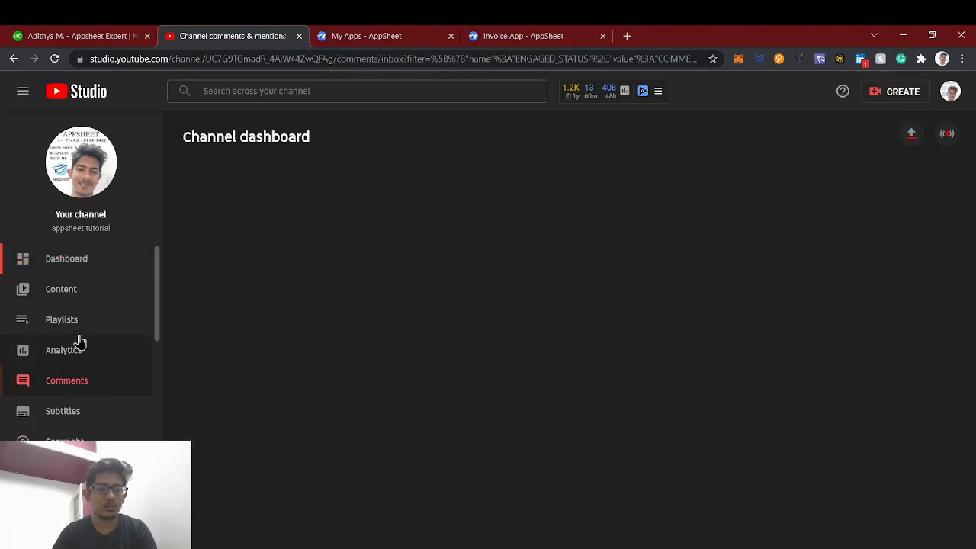
left_click(74, 267)
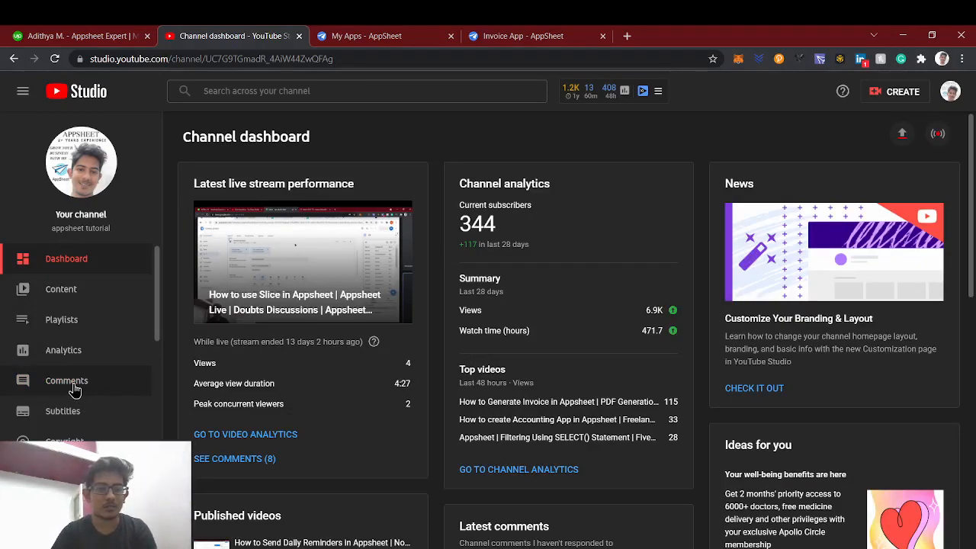
left_click(74, 385)
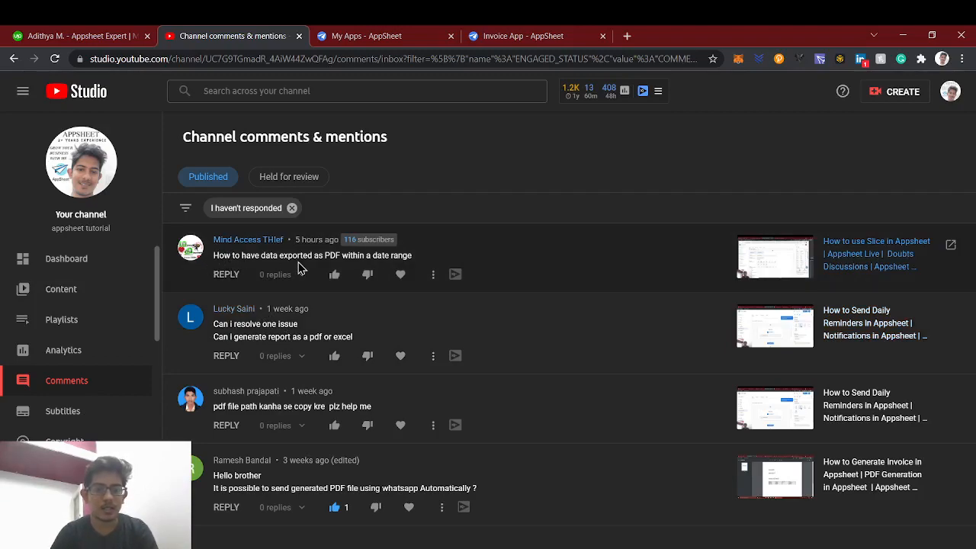
left_click_drag(416, 261, 216, 255)
left_click(216, 255)
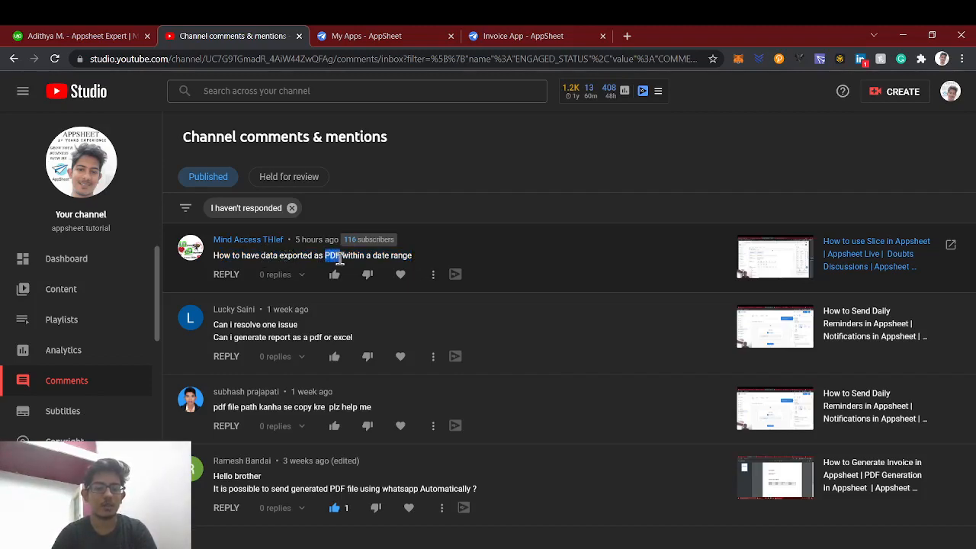
left_click_drag(340, 256, 327, 256)
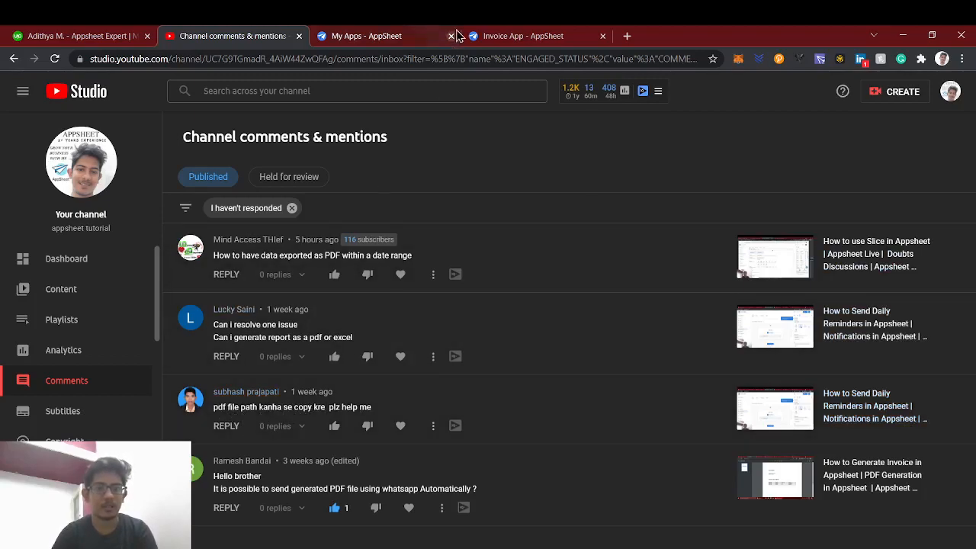
Return to the Invoice App and view the Invoice Bill table's source data in its Google Sheets spreadsheet
left_click(488, 35)
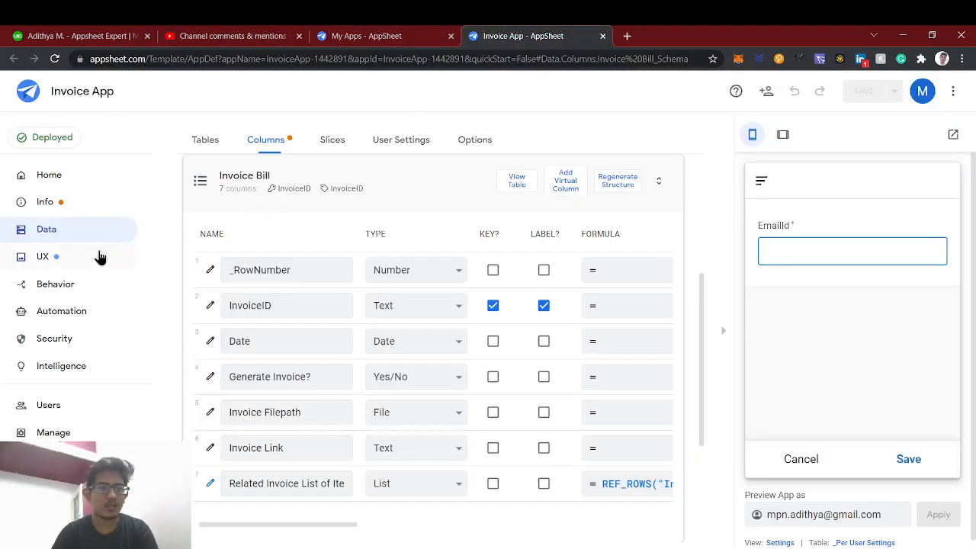
scroll(242, 194, "up", 1)
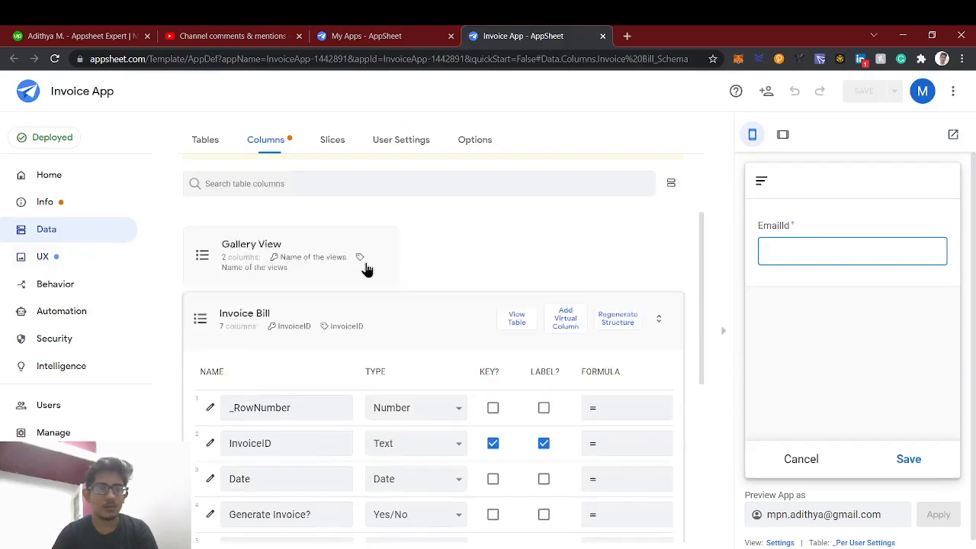
scroll(366, 268, "up", 3)
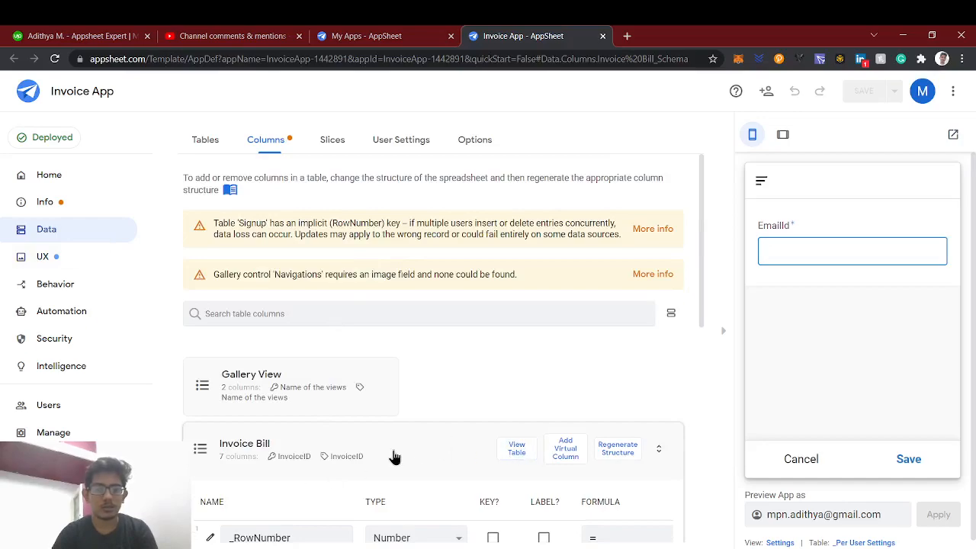
left_click(516, 449)
left_click(537, 189)
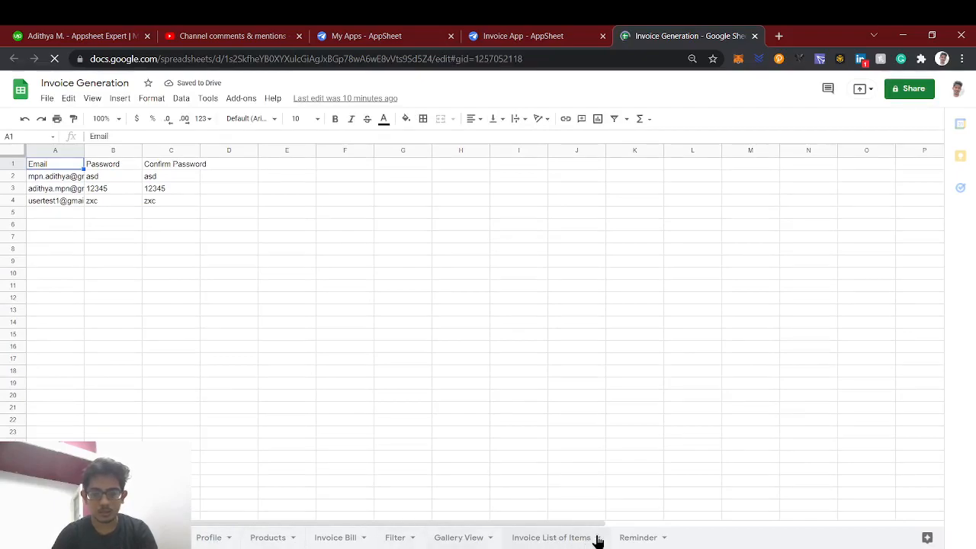
left_click(329, 537)
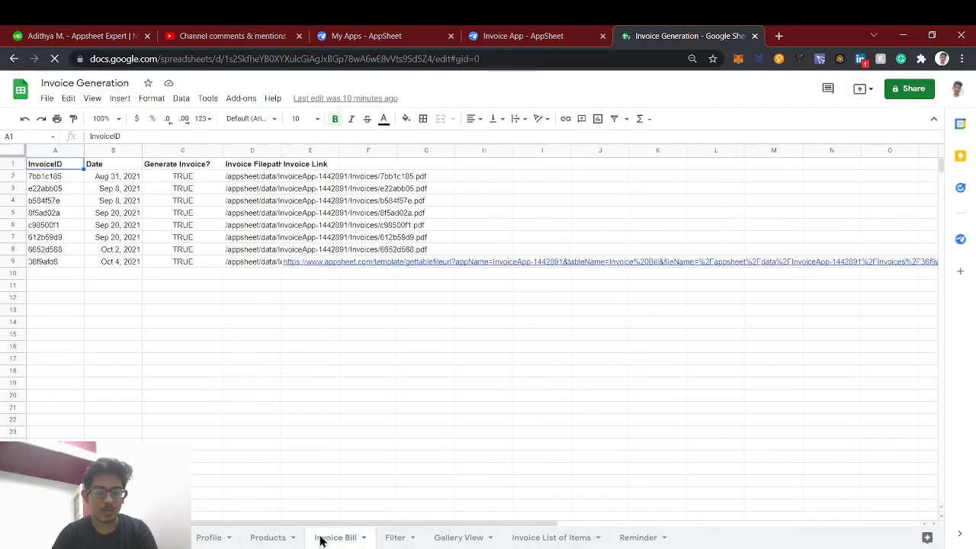
Widen the Invoice Filepath column and examine the folder path and PDF file name in cell D2
left_click(247, 179)
double_click(247, 180)
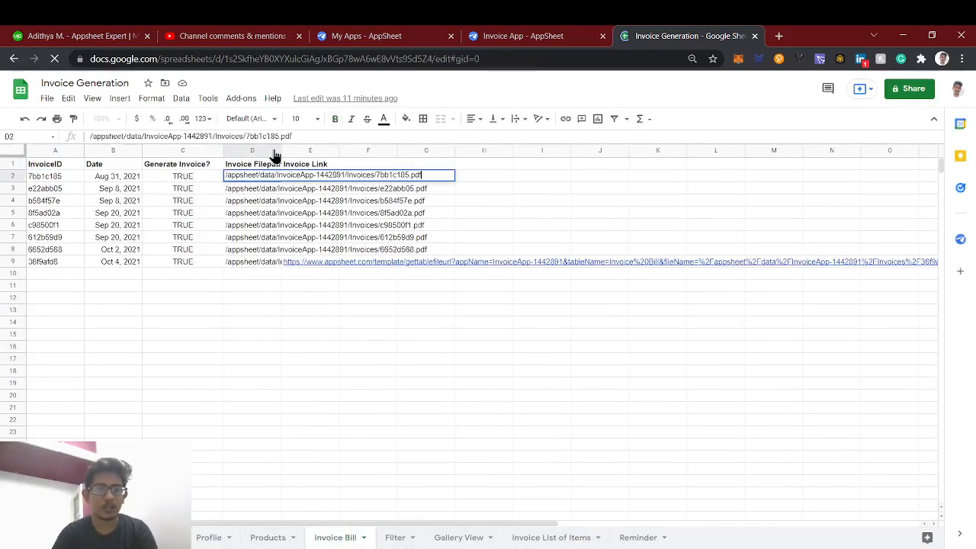
left_click_drag(282, 149, 358, 146)
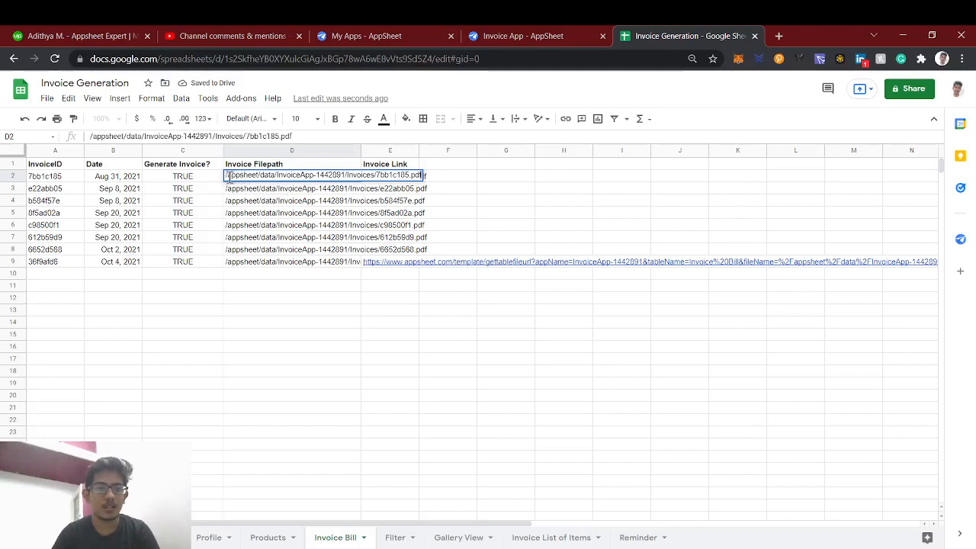
left_click_drag(226, 176, 372, 176)
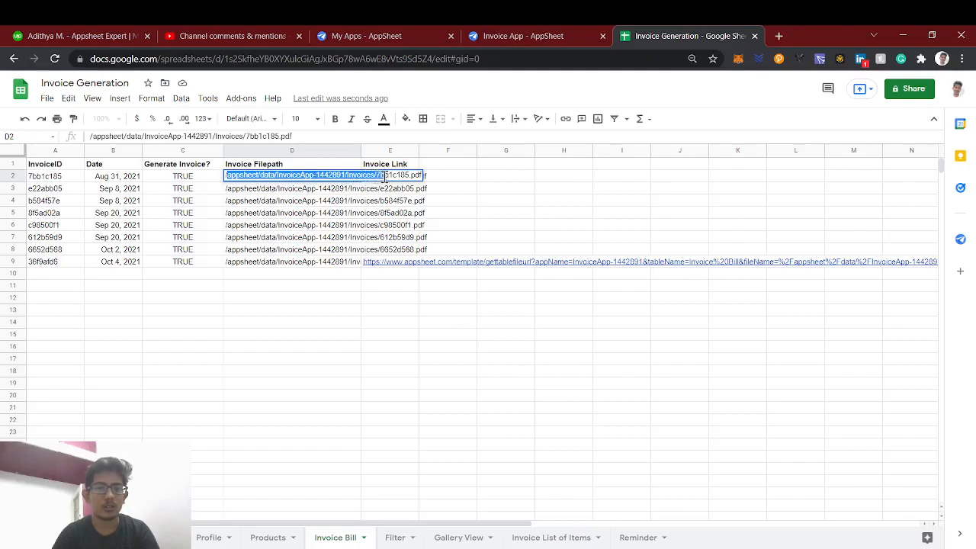
double_click(388, 175)
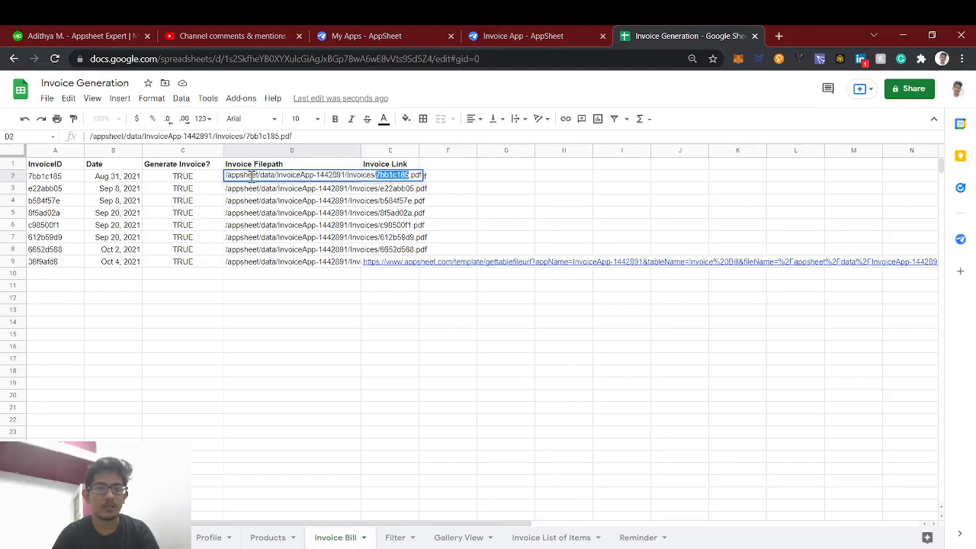
Go to drive.google.com in a new tab and open the data folder inside the appsheet folder
left_click(777, 36)
type("drive.google.com")
key("Return")
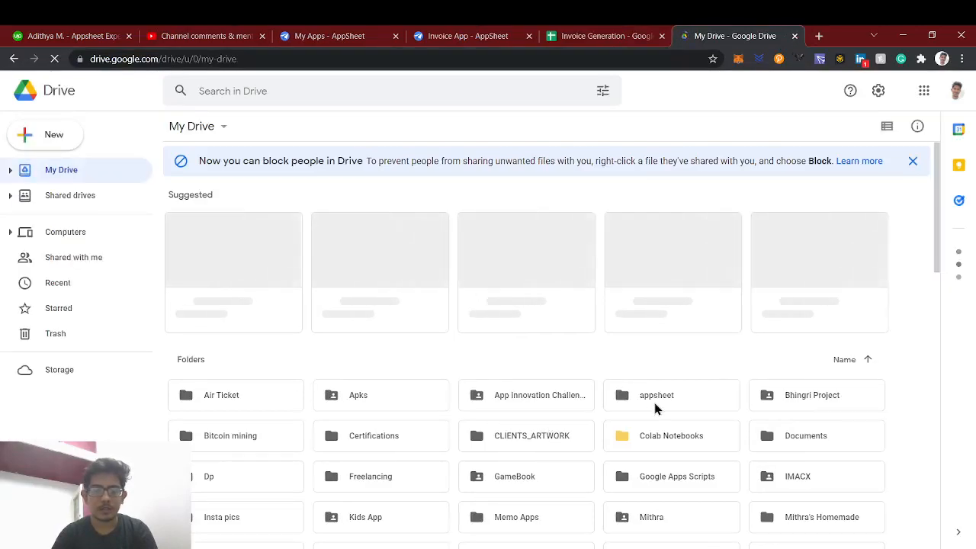
left_click(583, 38)
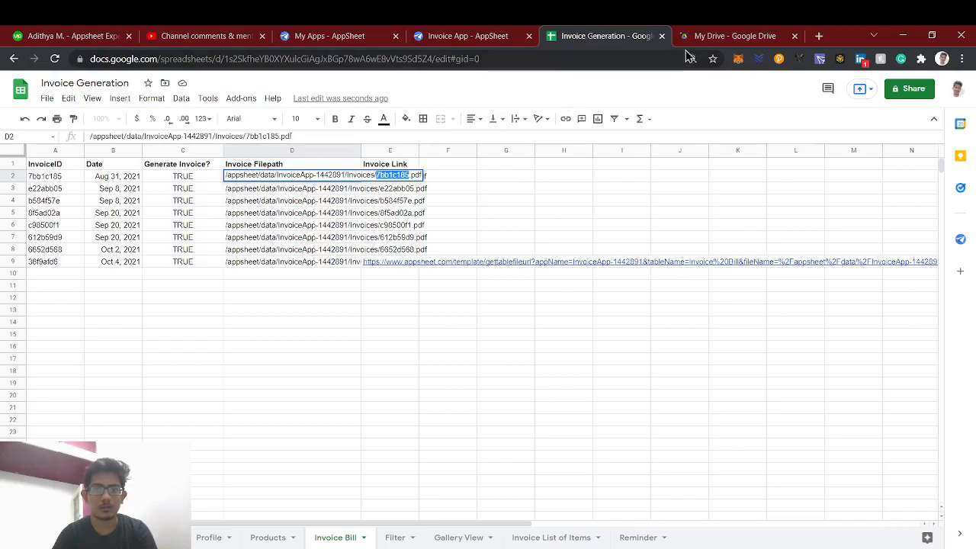
left_click(733, 36)
double_click(673, 392)
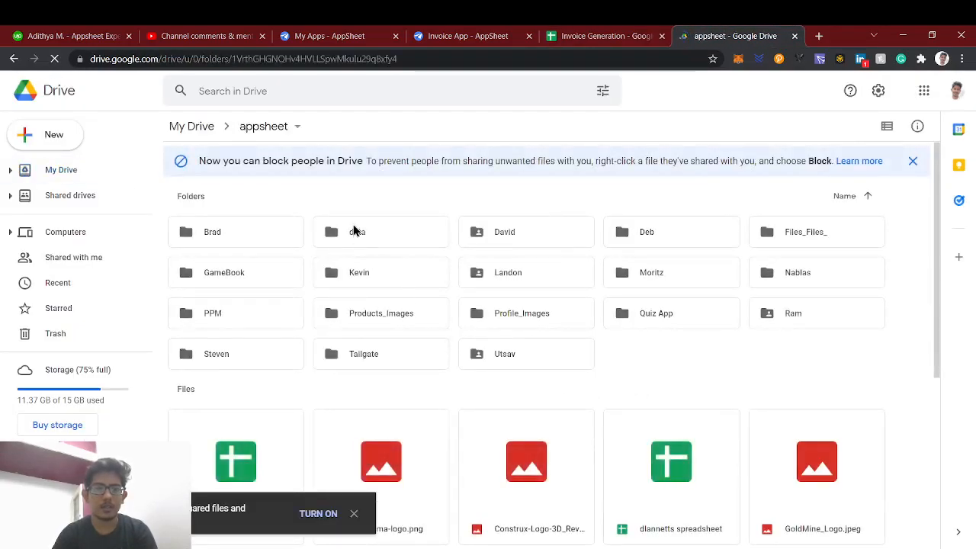
double_click(353, 241)
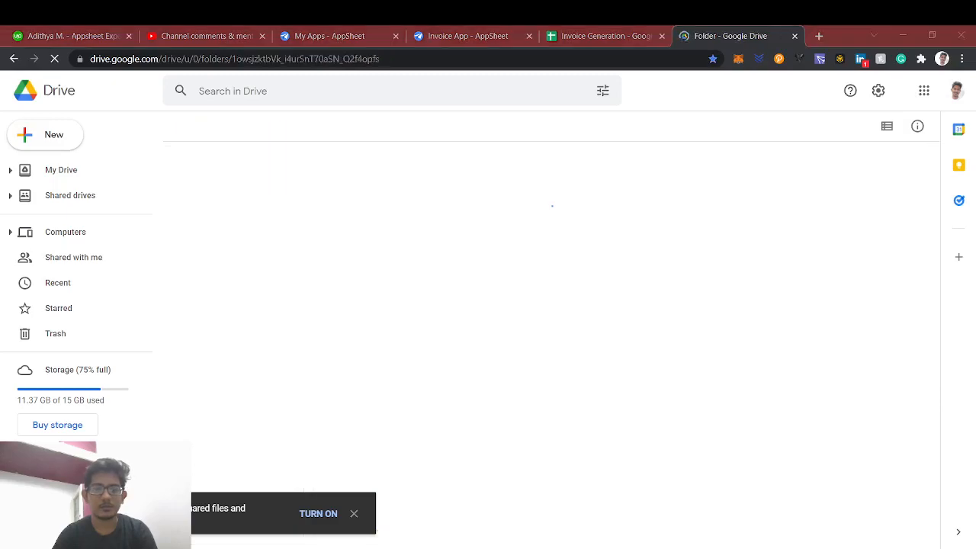
Follow the sheet's file path in Google Drive through the InvoiceApp folder to Invoices and compare its PDFs with the sheet
left_click(574, 41)
left_click_drag(378, 175, 375, 174)
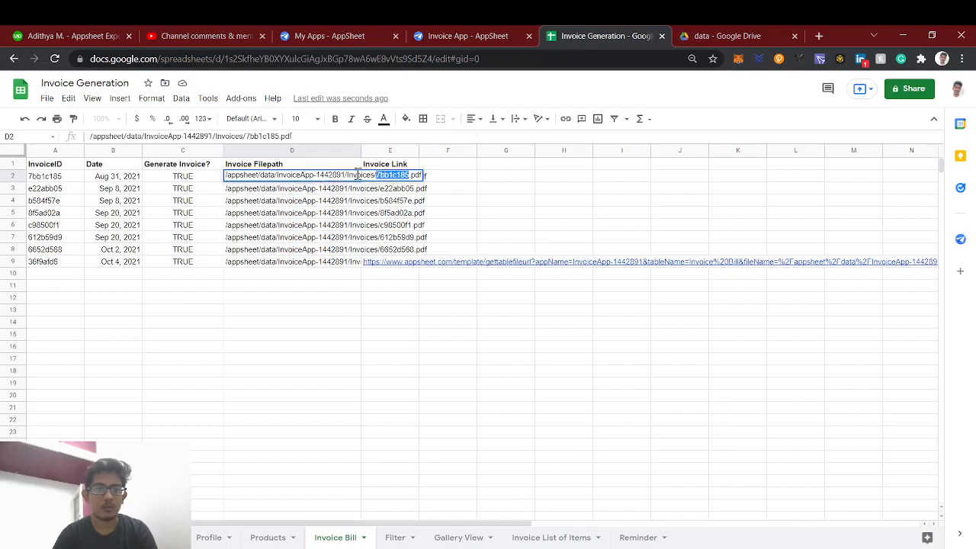
left_click(698, 35)
scroll(447, 345, "down", 2)
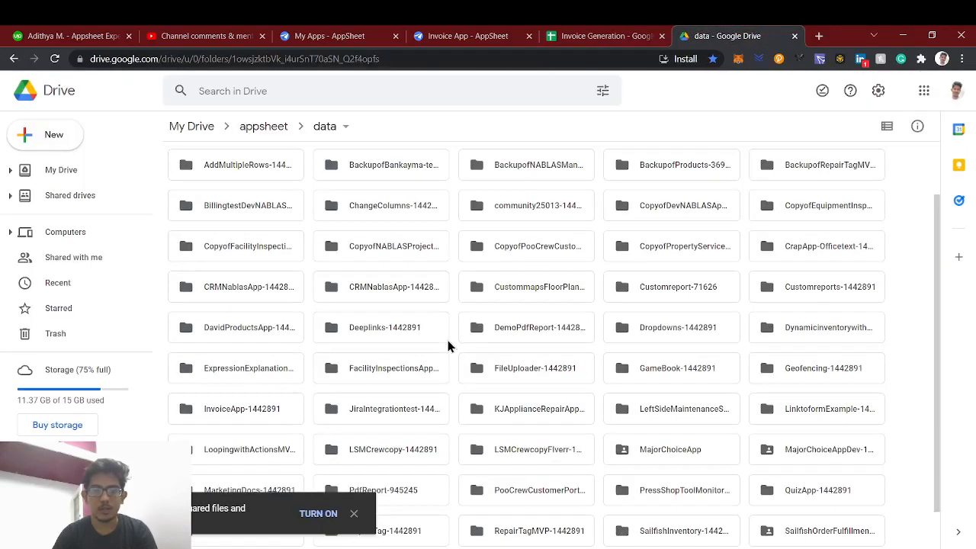
left_click(354, 514)
scroll(353, 507, "down", 2)
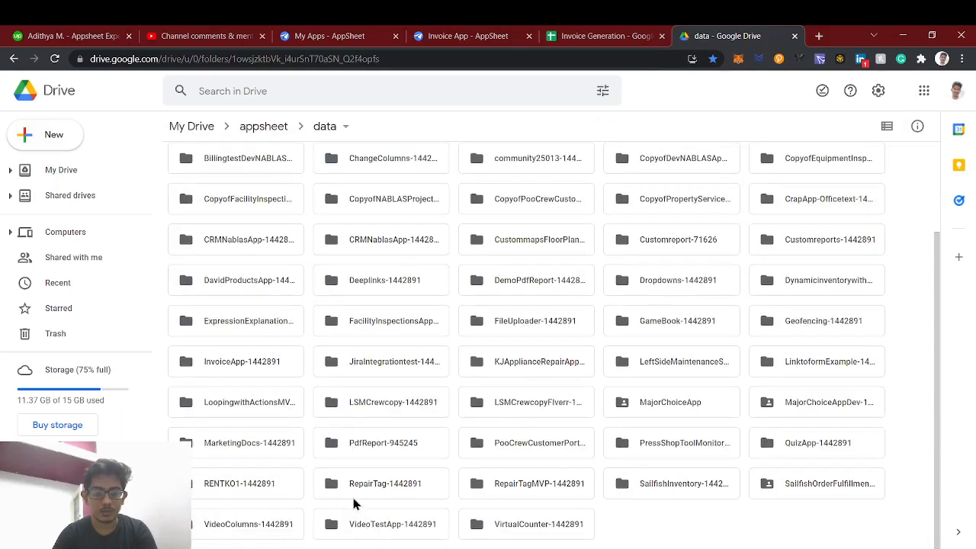
double_click(274, 363)
double_click(339, 233)
left_click(577, 35)
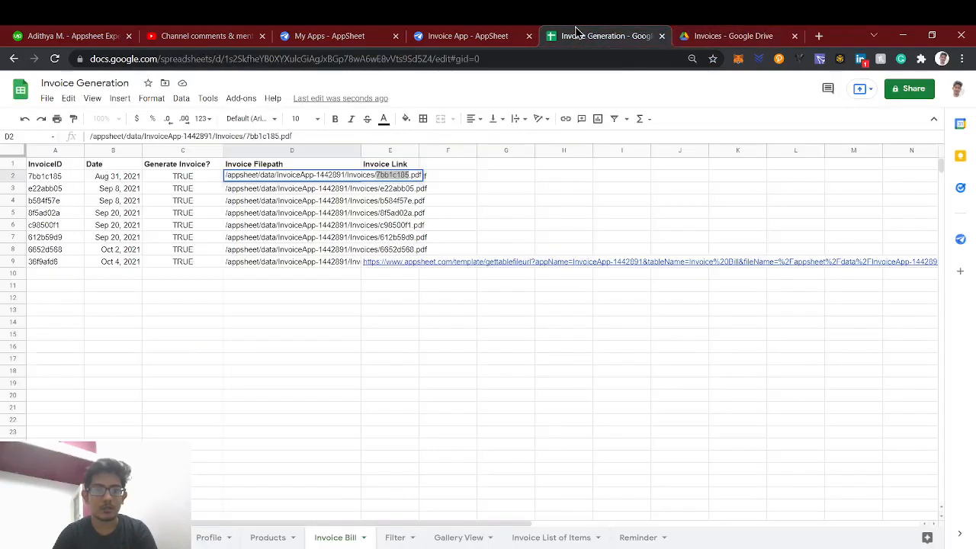
left_click(728, 35)
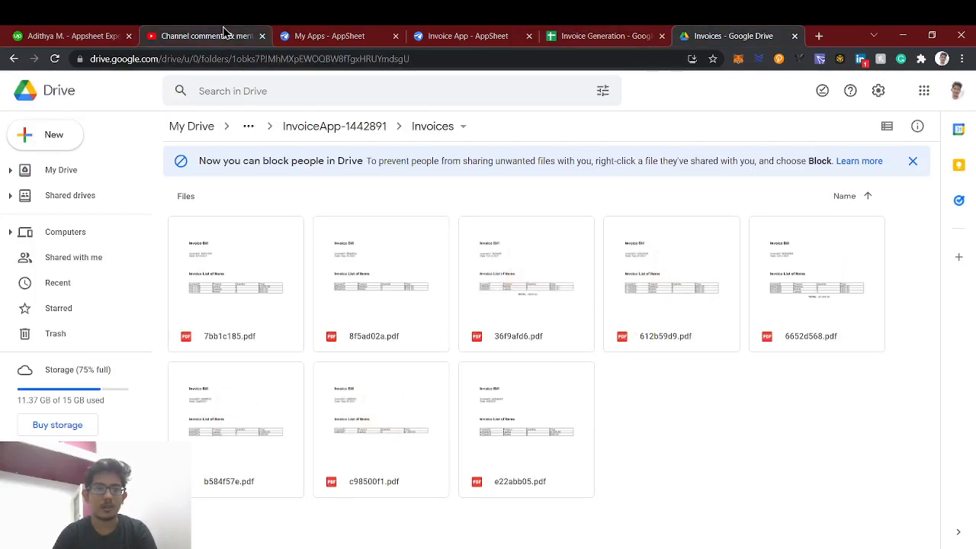
Switch back to the YouTube Studio comments and like and heart the comment asking about the PDF file path
left_click(197, 31)
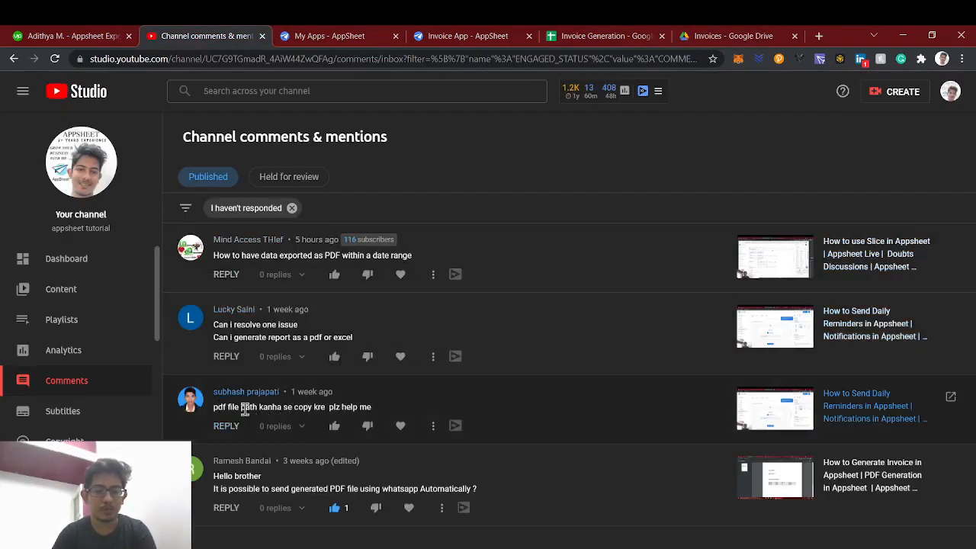
left_click(335, 425)
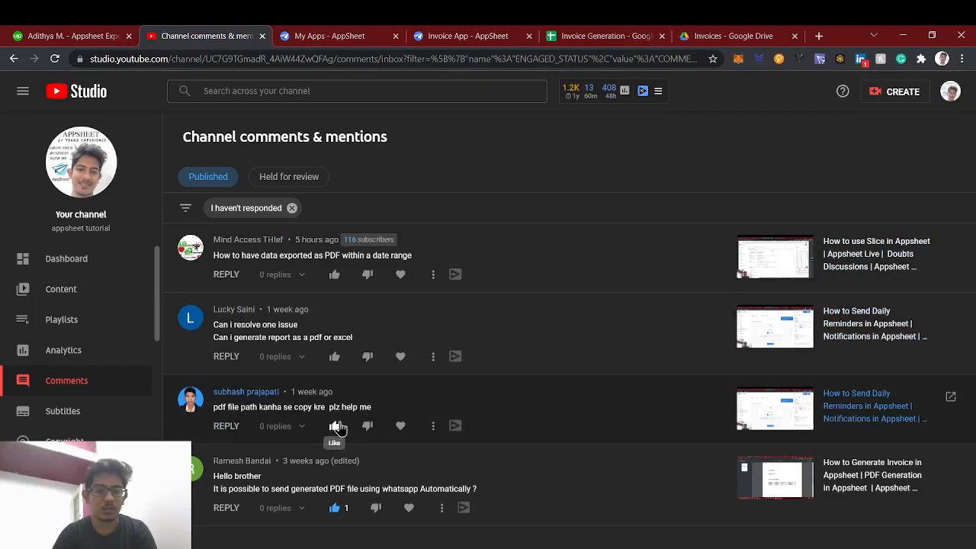
left_click(410, 432)
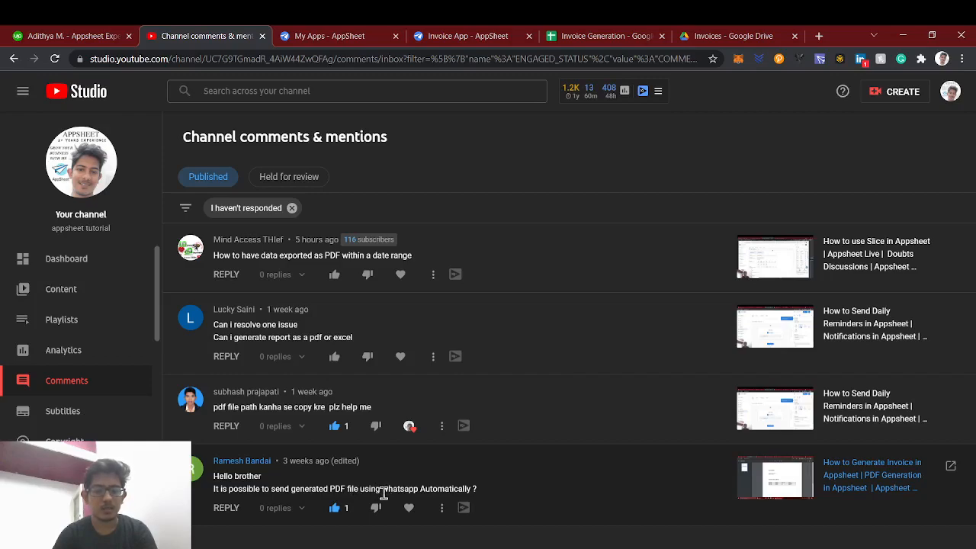
Examine the comment about sending generated PDFs through WhatsApp and search Google for "business whatsapp api" in a new tab
left_click_drag(384, 492, 422, 492)
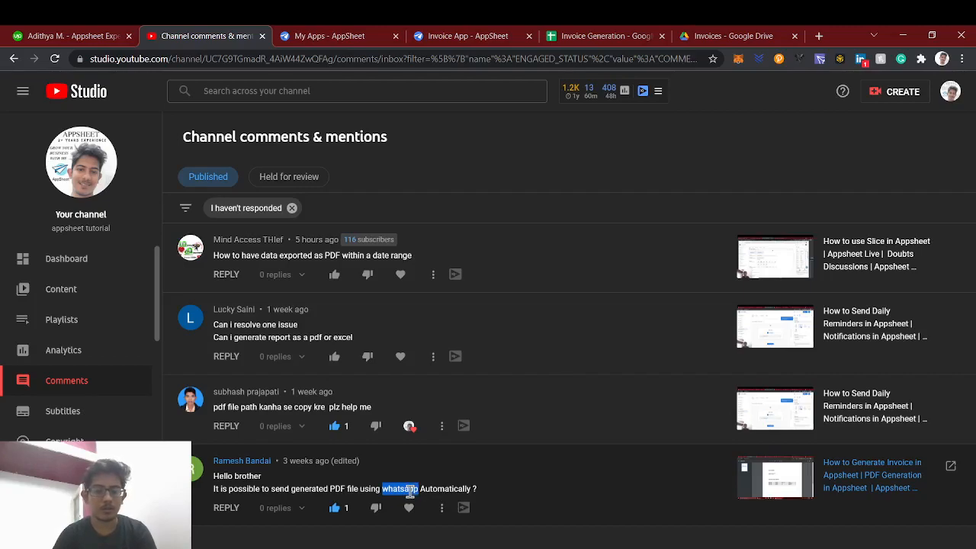
left_click(818, 35)
type("business whatsaap")
key("BackSpace")
key("BackSpace")
type("pp api")
key("Return")
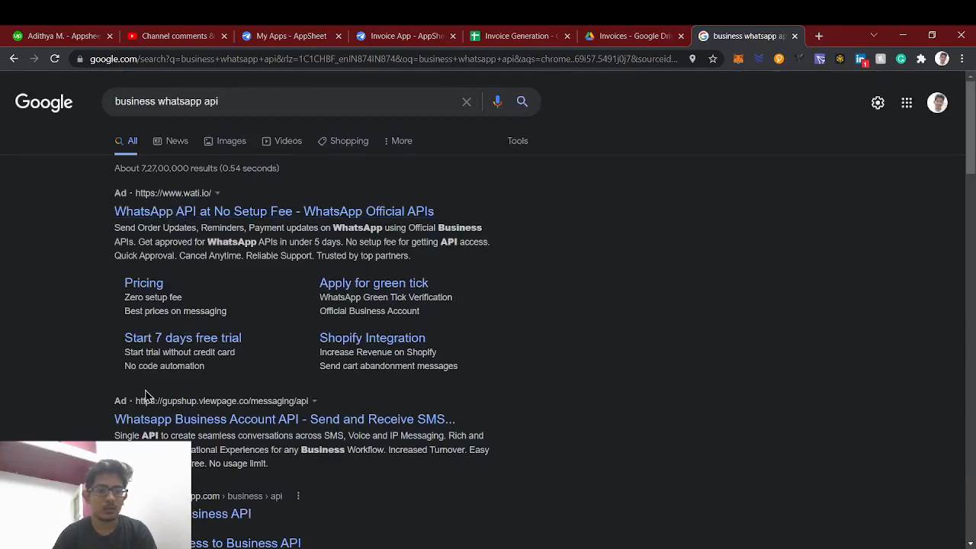
Open WhatsApp's official Business API page from the search results and go to its get-started sign-up form
scroll(147, 394, "down", 3)
left_click(166, 303)
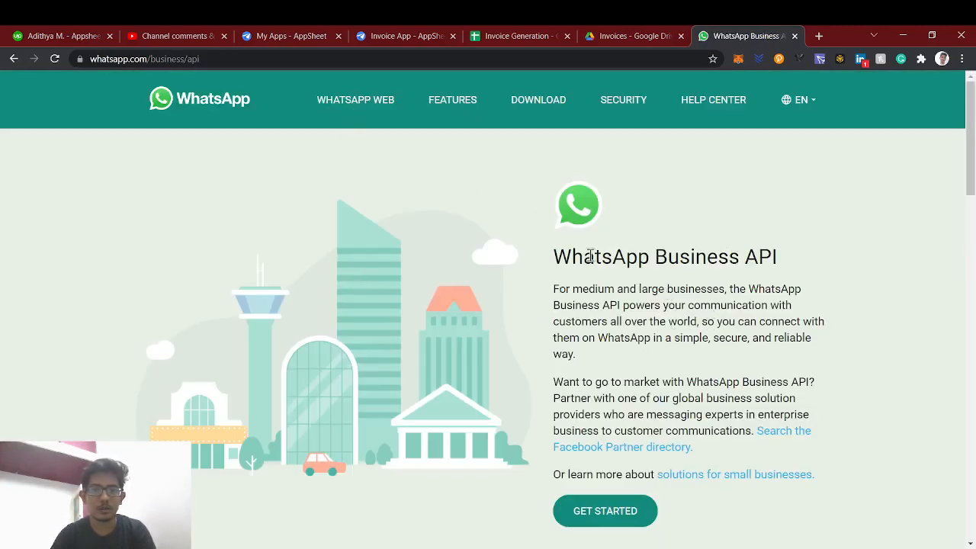
left_click(614, 523)
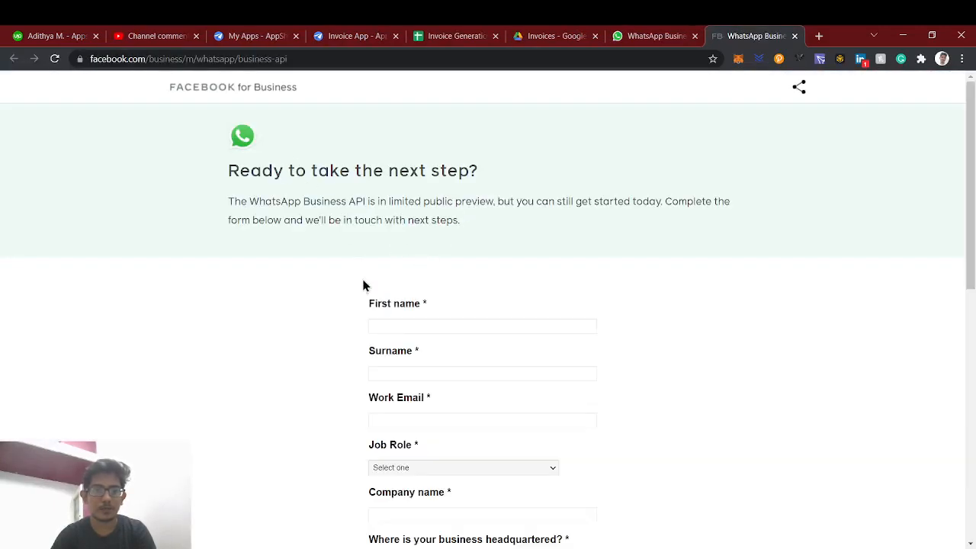
Look over the WhatsApp Business API sign-up form, close it, and return to the YouTube Studio comments
scroll(370, 308, "down", 4)
scroll(371, 309, "up", 4)
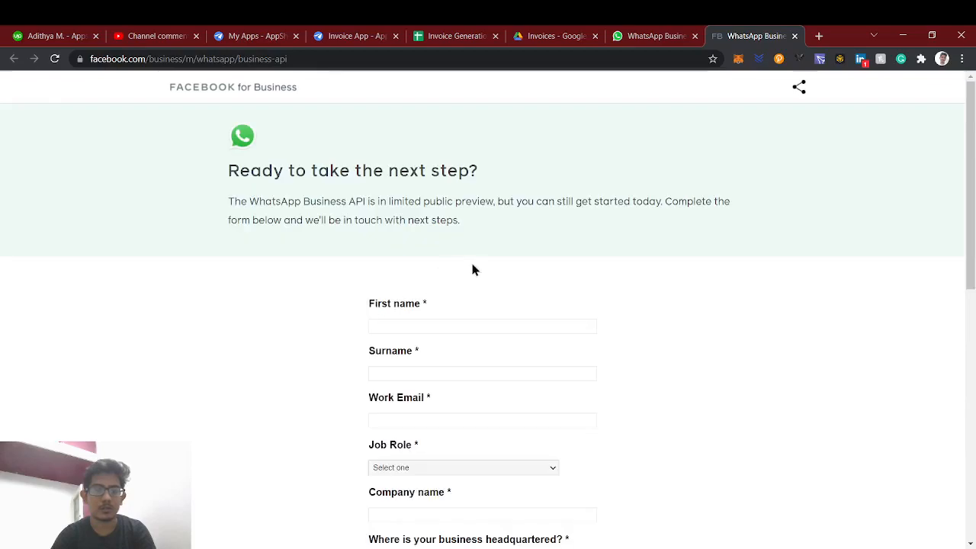
left_click(795, 35)
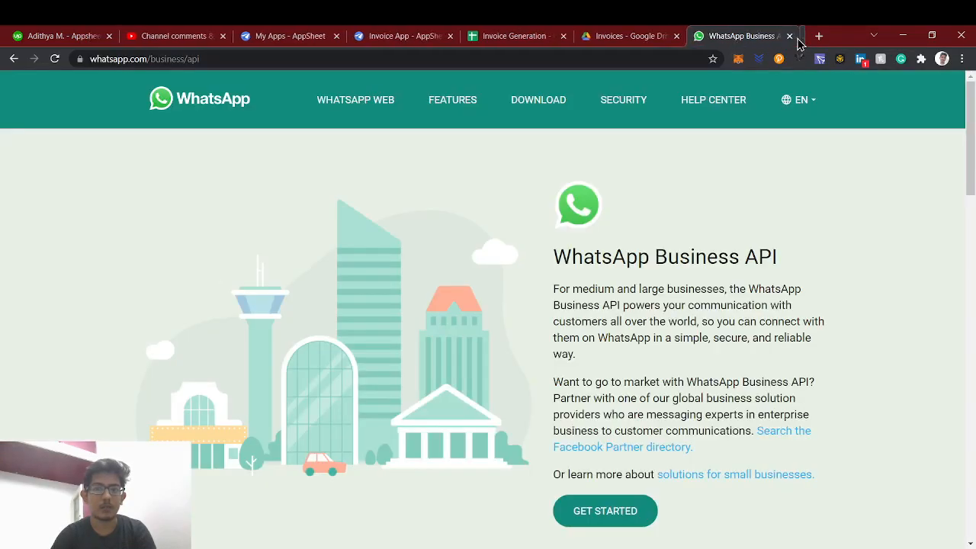
left_click(423, 32)
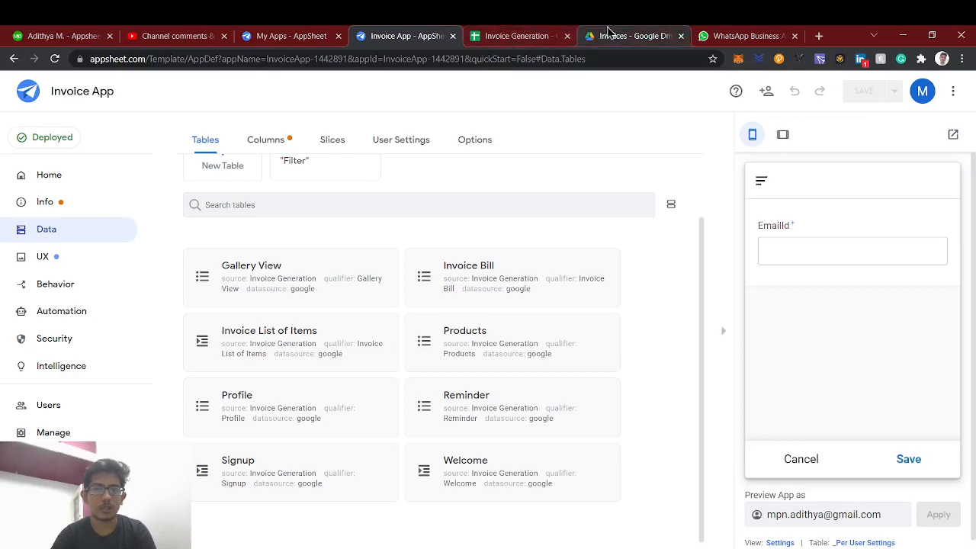
left_click(195, 32)
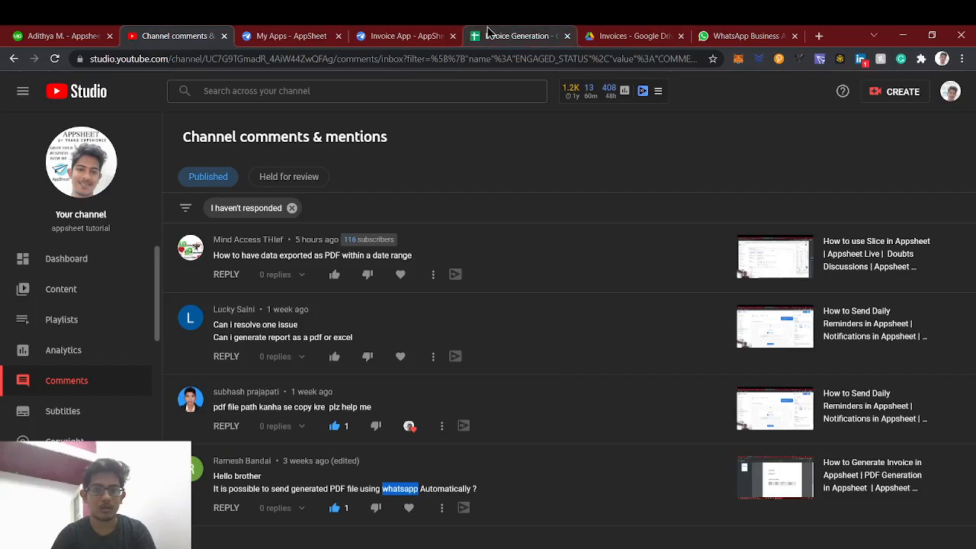
Switch to the AppSheet Invoice App, open the Reminders bot's step and change its task type to Call a webhook
left_click(404, 32)
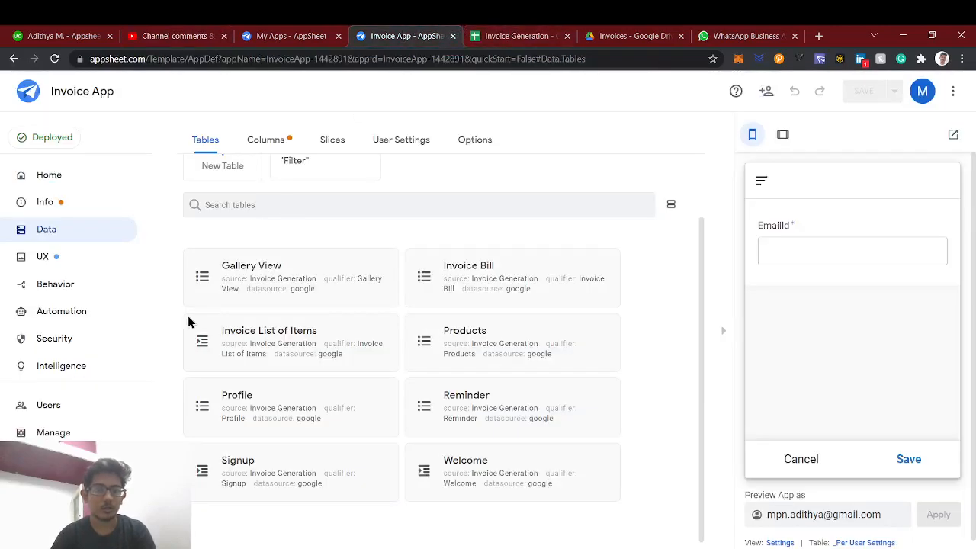
left_click(64, 311)
scroll(281, 384, "down", 3)
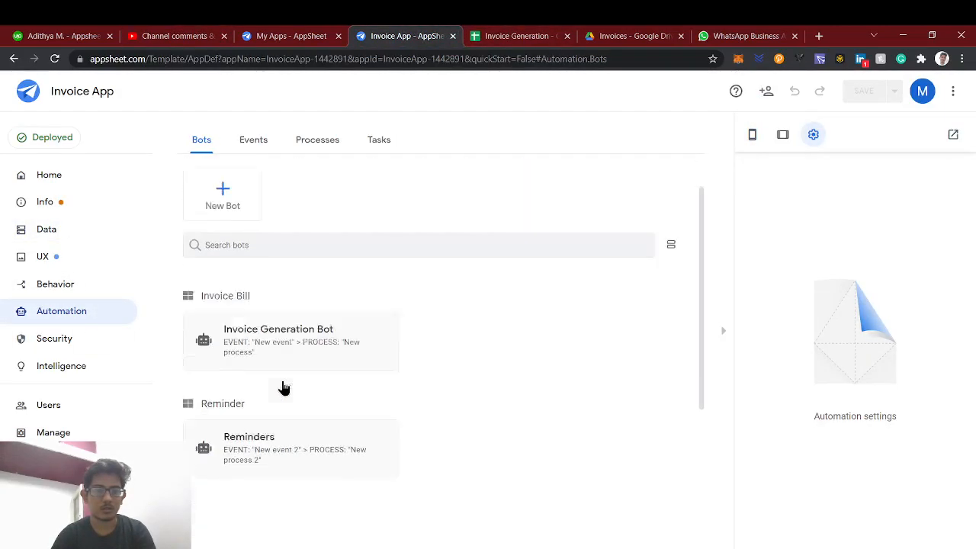
left_click(281, 367)
scroll(326, 476, "down", 5)
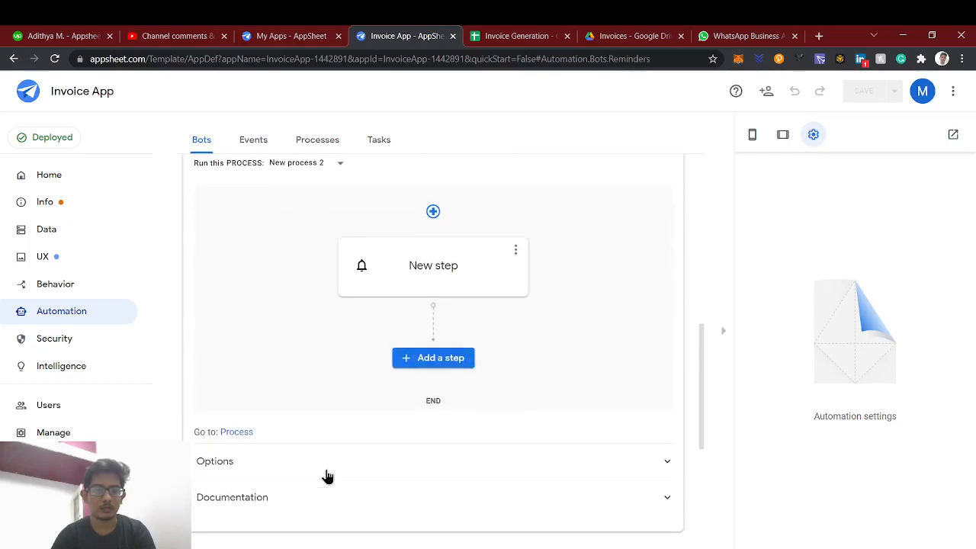
left_click(392, 290)
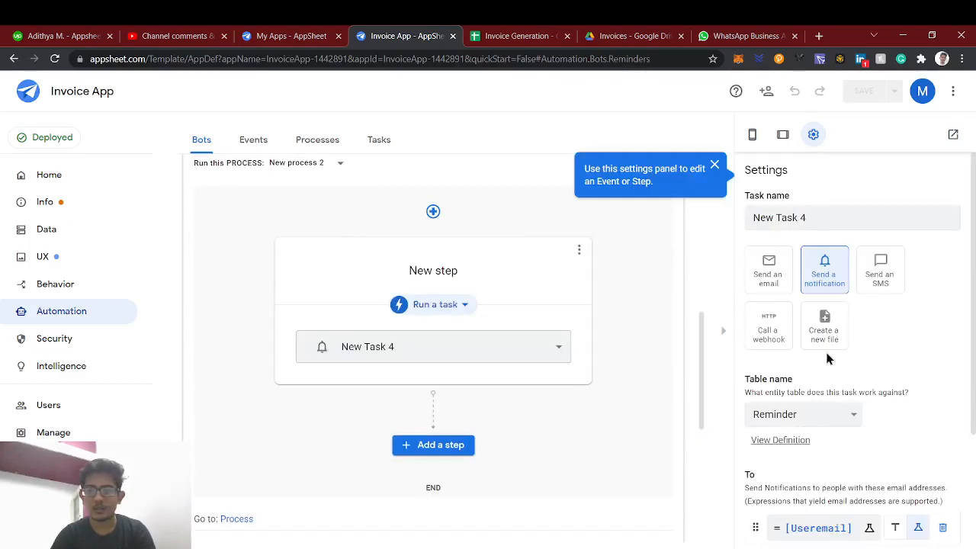
left_click(779, 339)
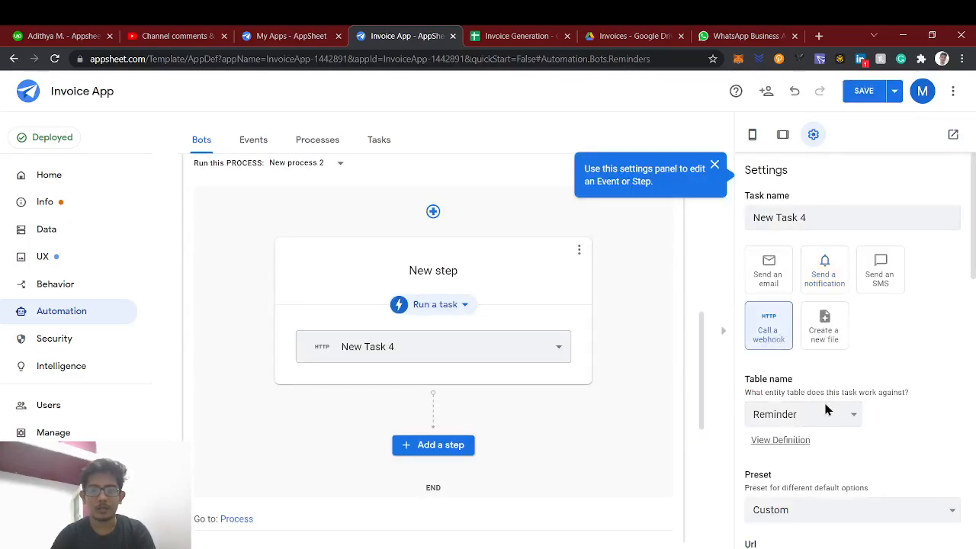
Examine the webhook task's settings from preset and URL through HTTP content type, body, headers and body template
scroll(825, 407, "down", 4)
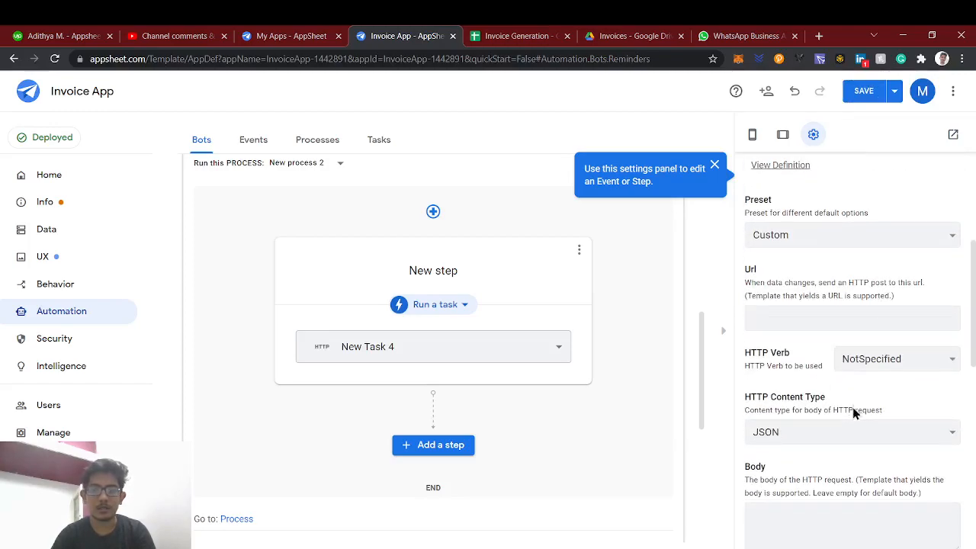
scroll(852, 409, "down", 2)
left_click(808, 284)
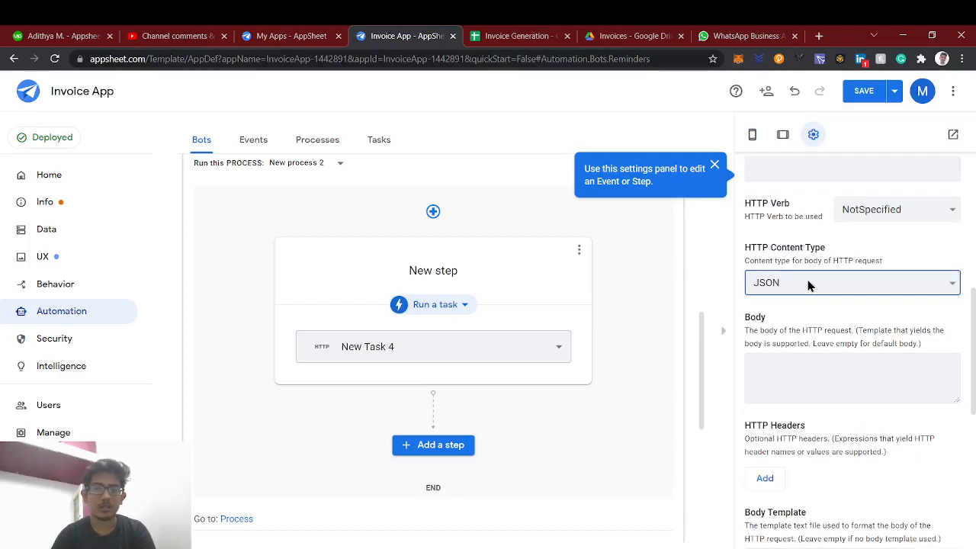
scroll(766, 375, "down", 3)
scroll(765, 378, "up", 1)
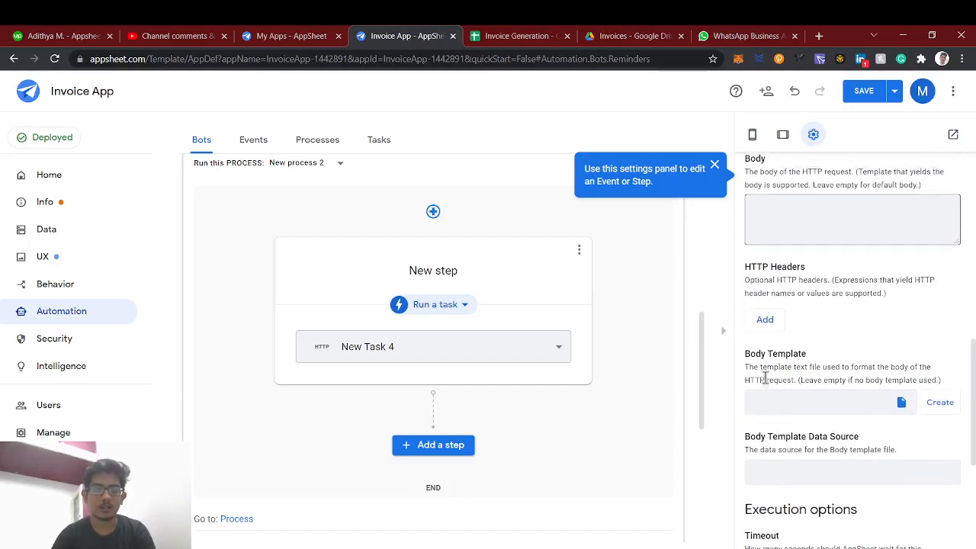
scroll(765, 378, "up", 1)
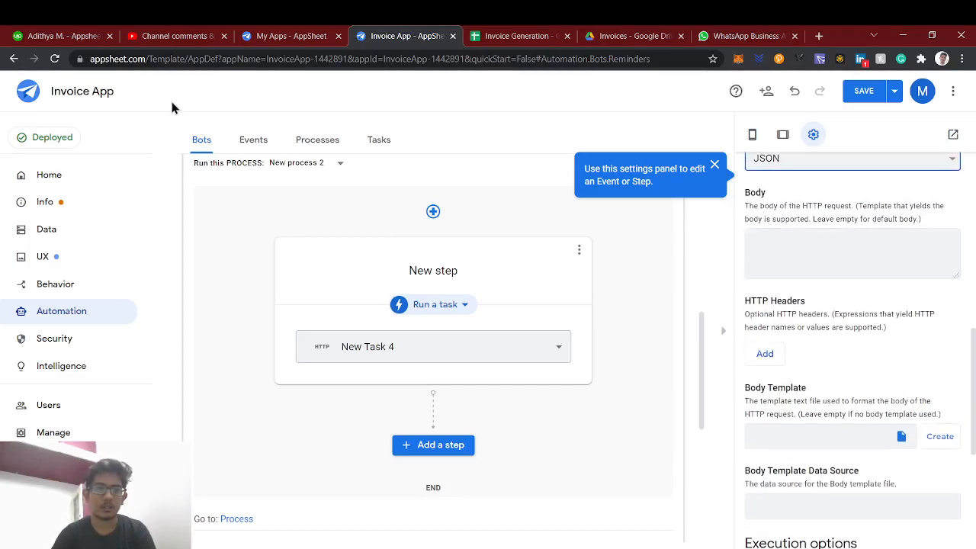
Switch to the YouTube Studio comments, heart the WhatsApp question, and highlight "excel" and "within a date range" in the other comments
left_click(188, 33)
left_click(411, 516)
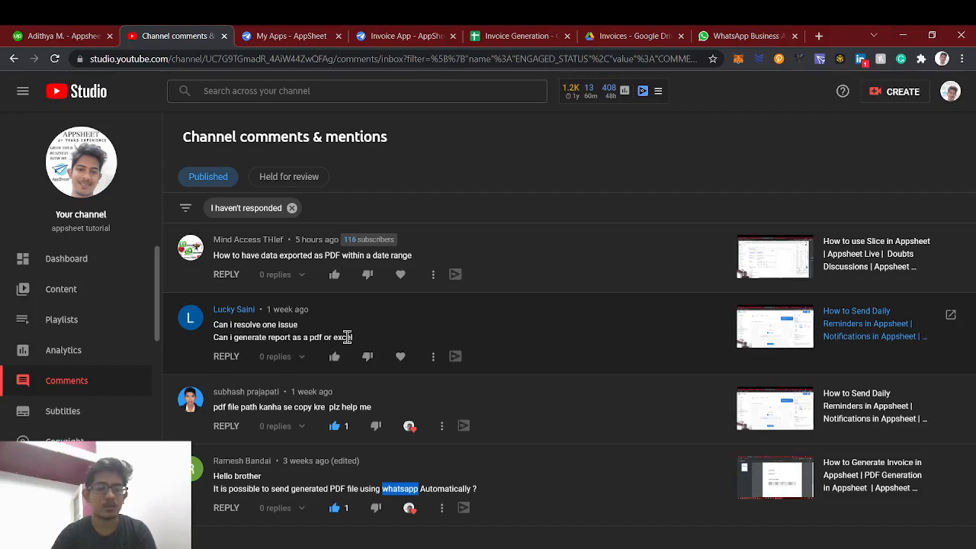
left_click_drag(353, 337, 332, 337)
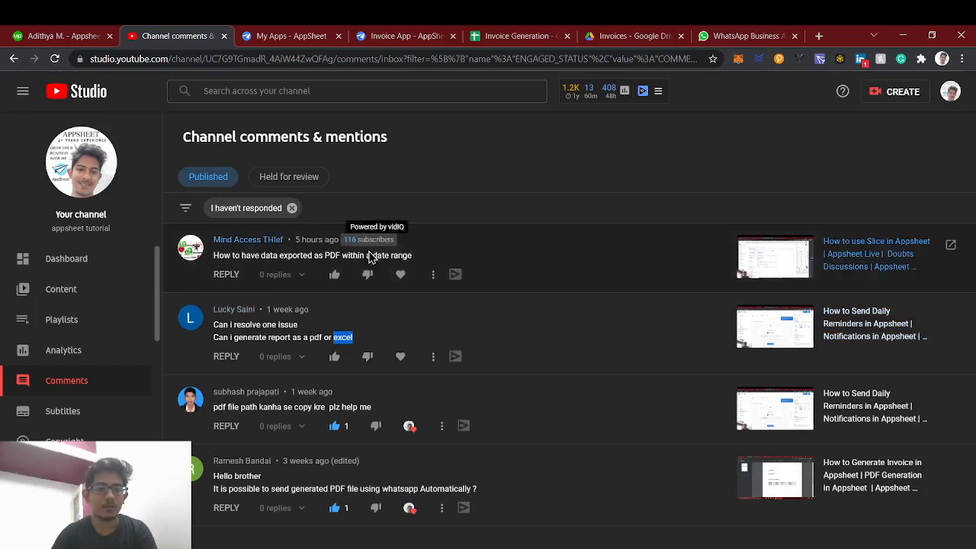
left_click(343, 256)
left_click_drag(344, 256, 439, 261)
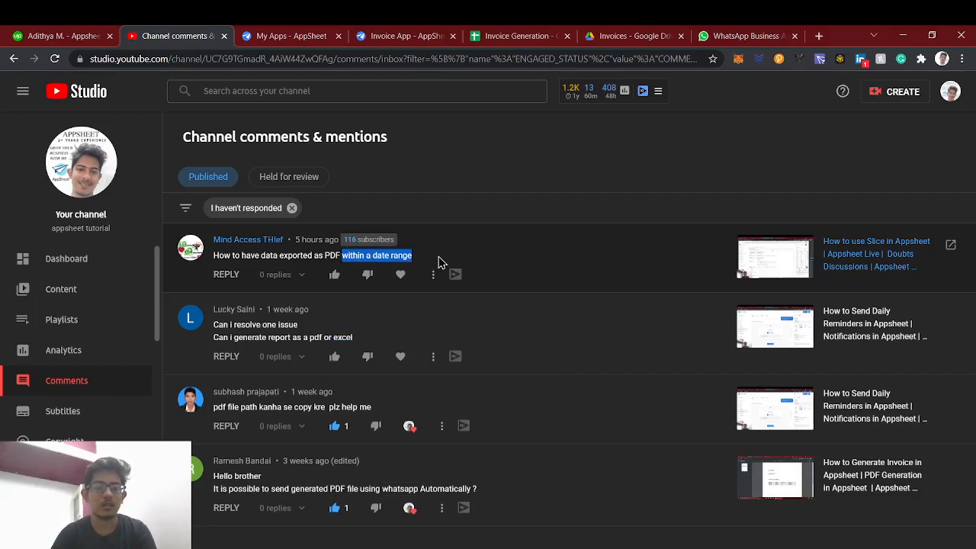
Like and heart both the date-range PDF export comment and the PDF or Excel report comment
left_click(339, 277)
left_click(335, 356)
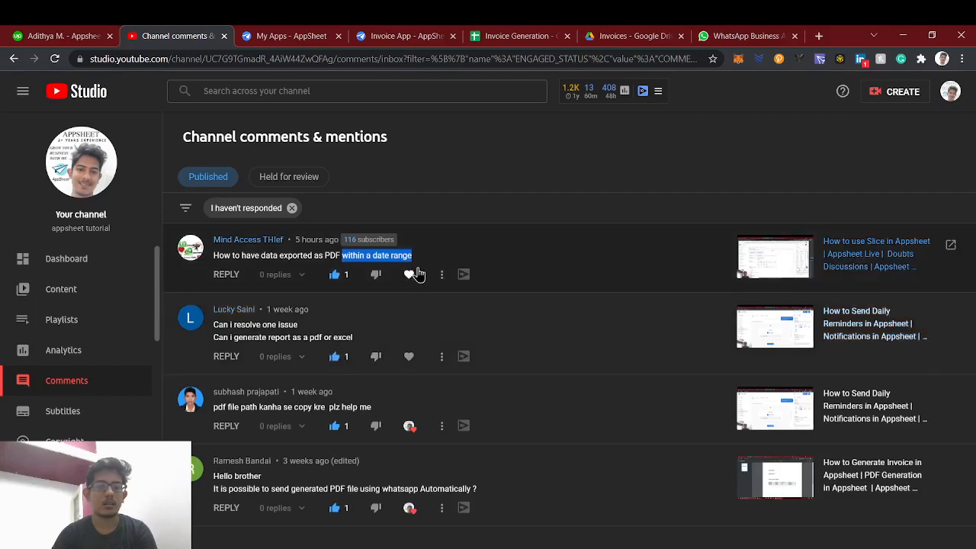
left_click(409, 273)
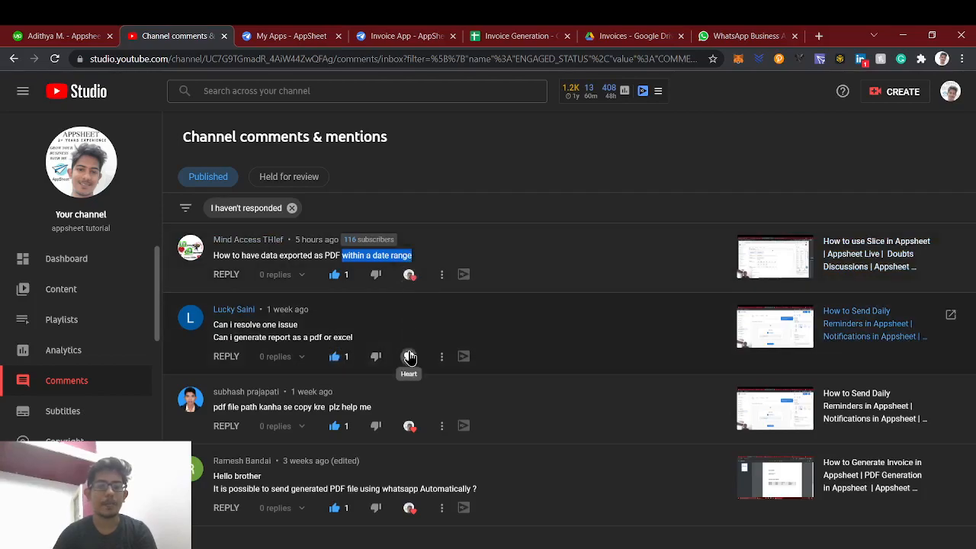
left_click(408, 356)
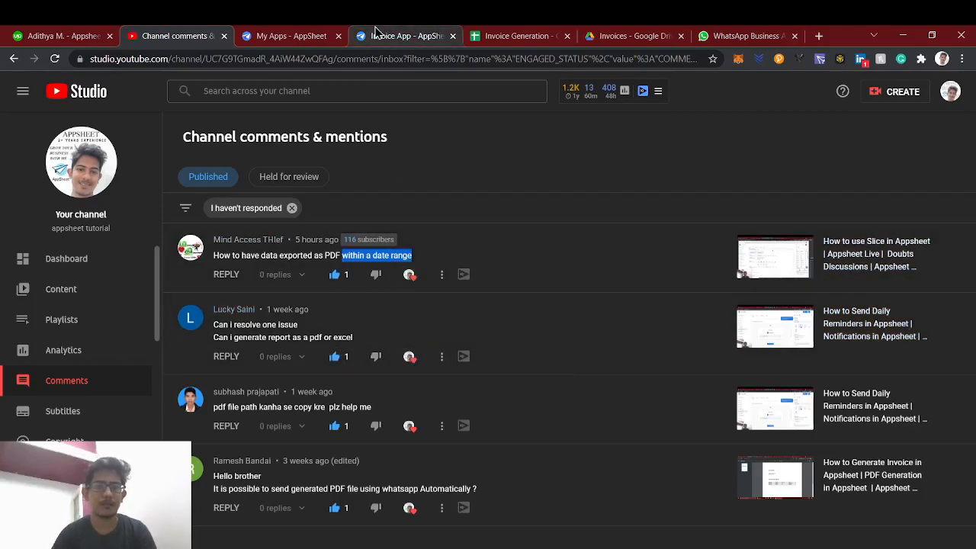
Check the Reminders bot in AppSheet, then switch to the Invoice Generation sheet and examine the Invoice Bill dates
left_click(375, 31)
scroll(382, 259, "up", 5)
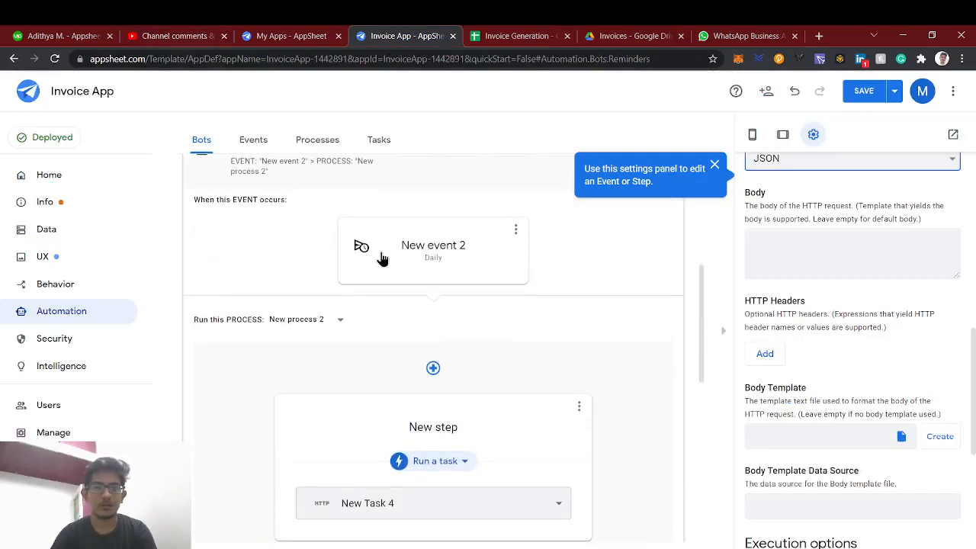
left_click(490, 36)
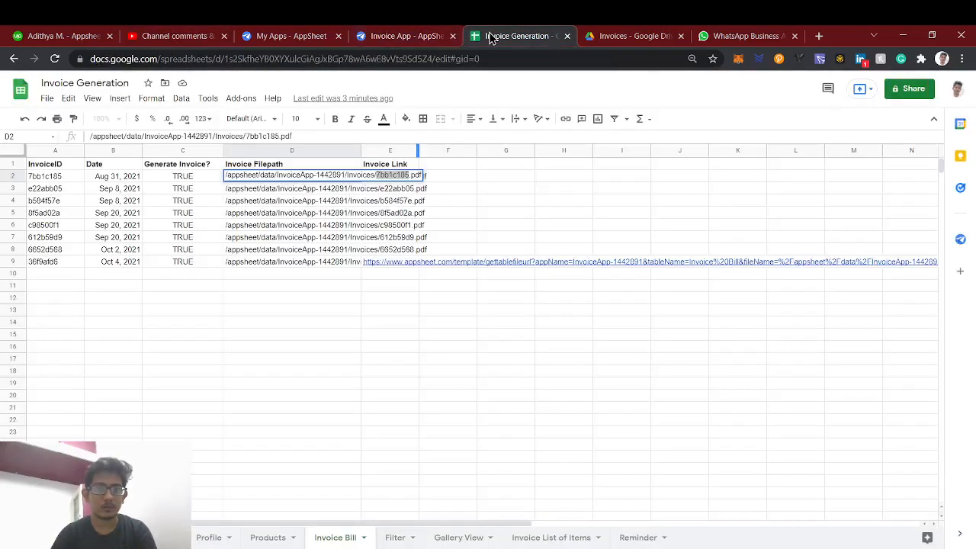
left_click(356, 369)
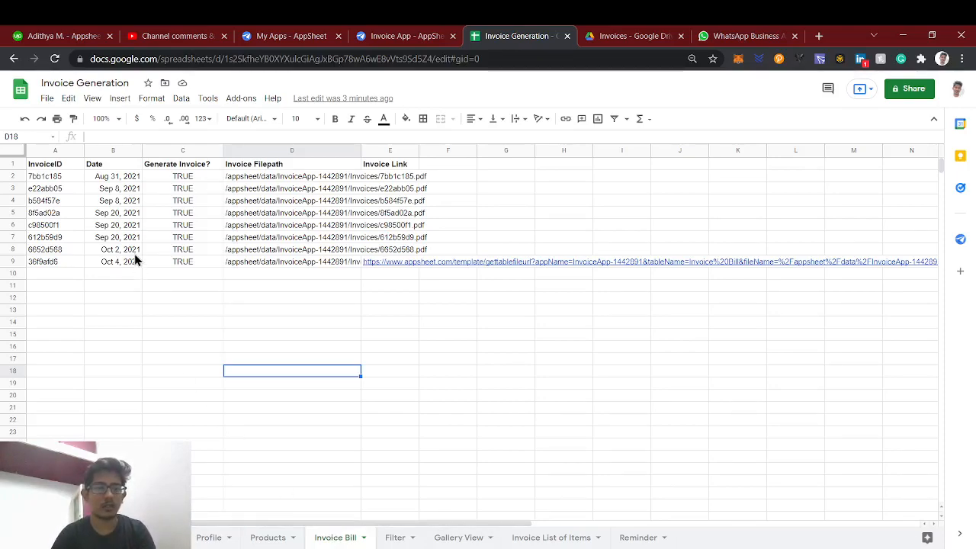
Switch to the AppSheet Invoice App and add a new action with the effect "Data: set the values of some columns in this row"
left_click(364, 33)
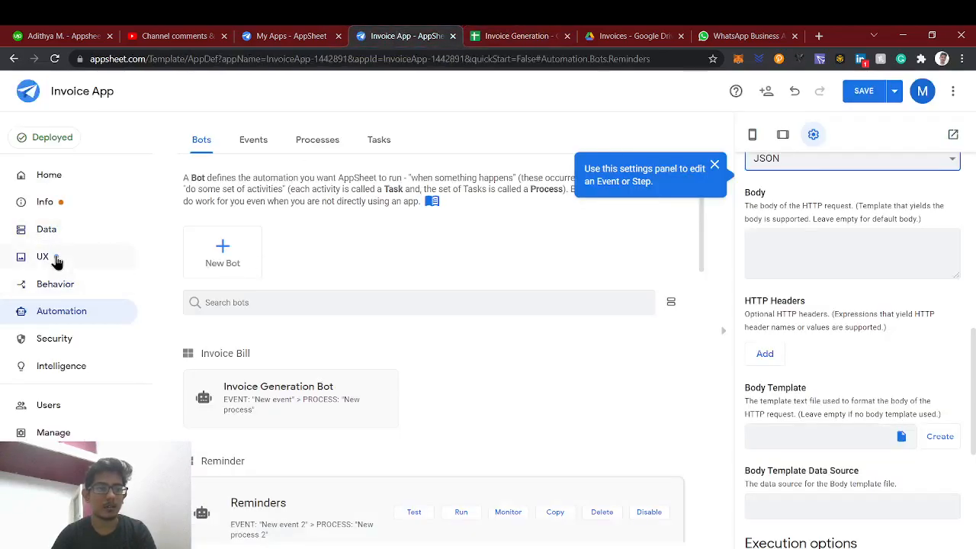
left_click(61, 284)
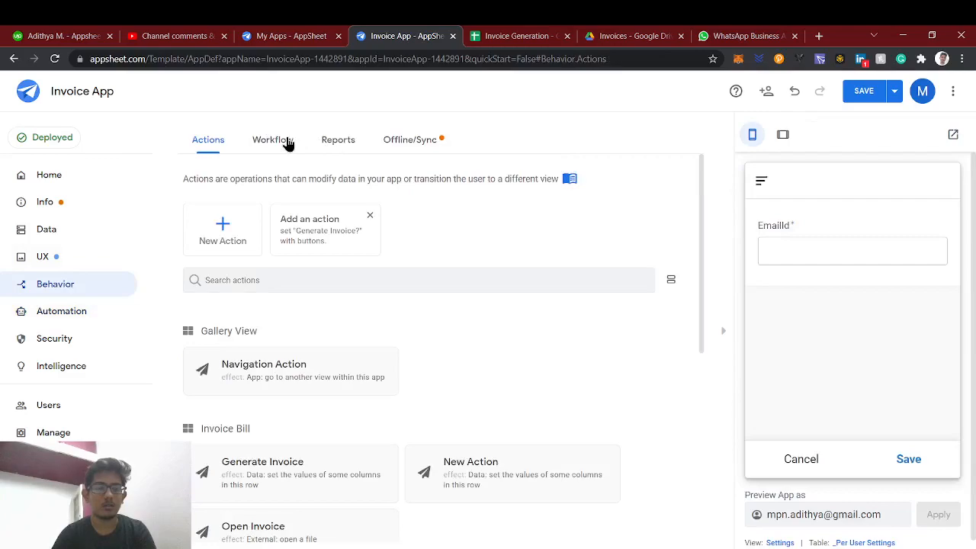
left_click(288, 142)
left_click(221, 140)
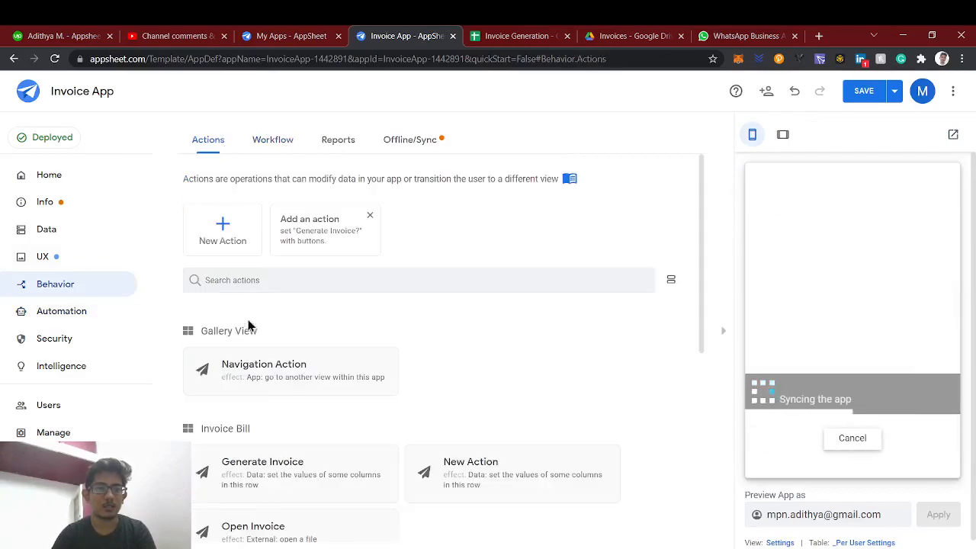
left_click(234, 250)
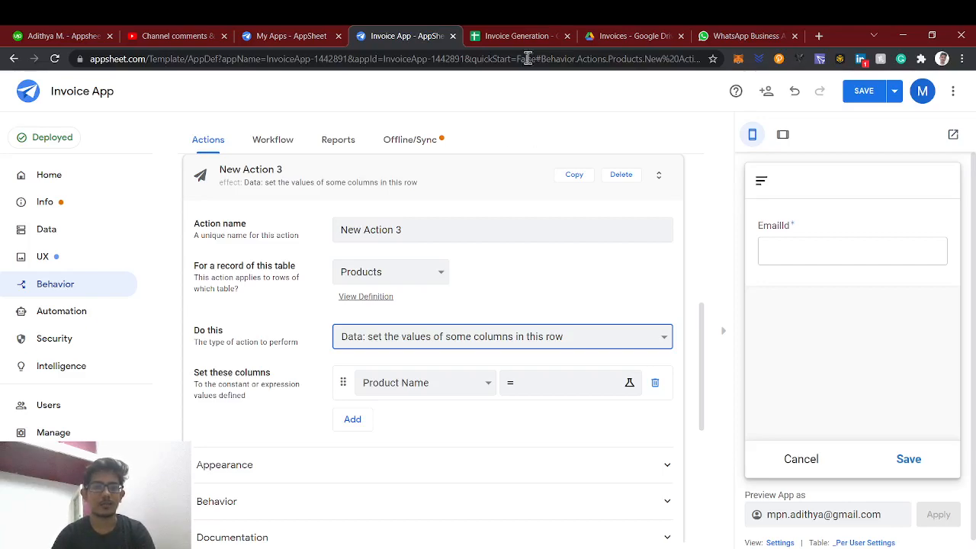
Compare the new action with the Invoice Generation sheet and go through the invoice IDs in the Invoice Bill sheet
left_click(519, 35)
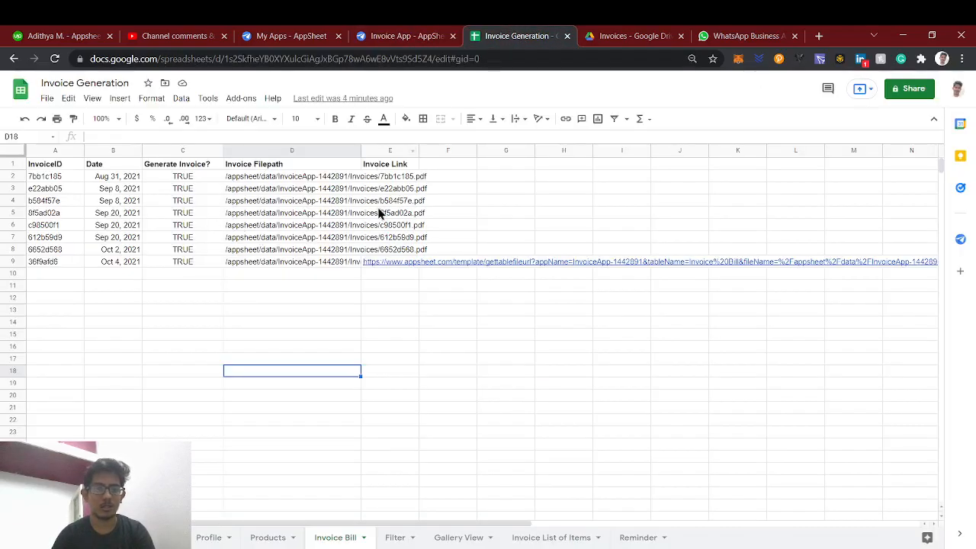
left_click(407, 35)
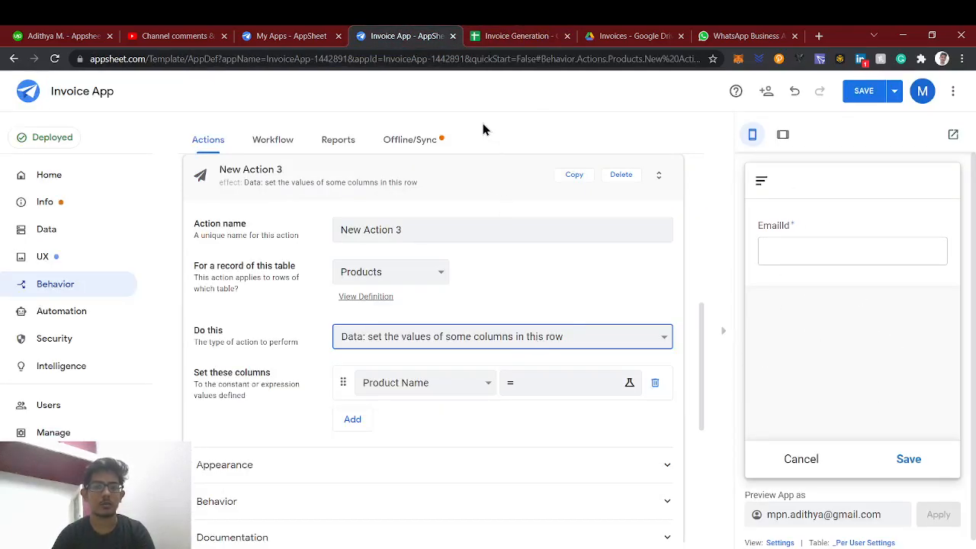
left_click(501, 34)
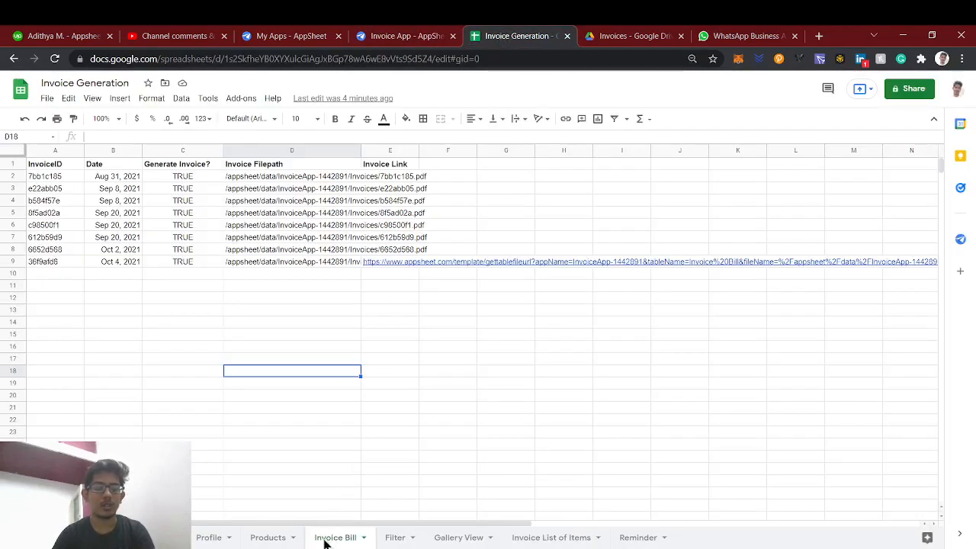
left_click(47, 177)
left_click(44, 200)
left_click(51, 227)
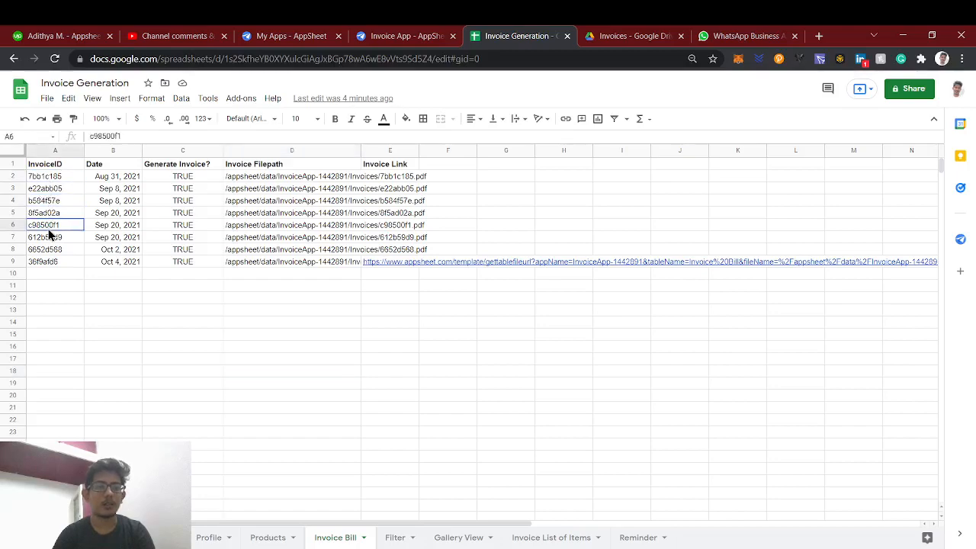
Return to the AppSheet action editor and rename the new action as "Export Invoices"
left_click(425, 34)
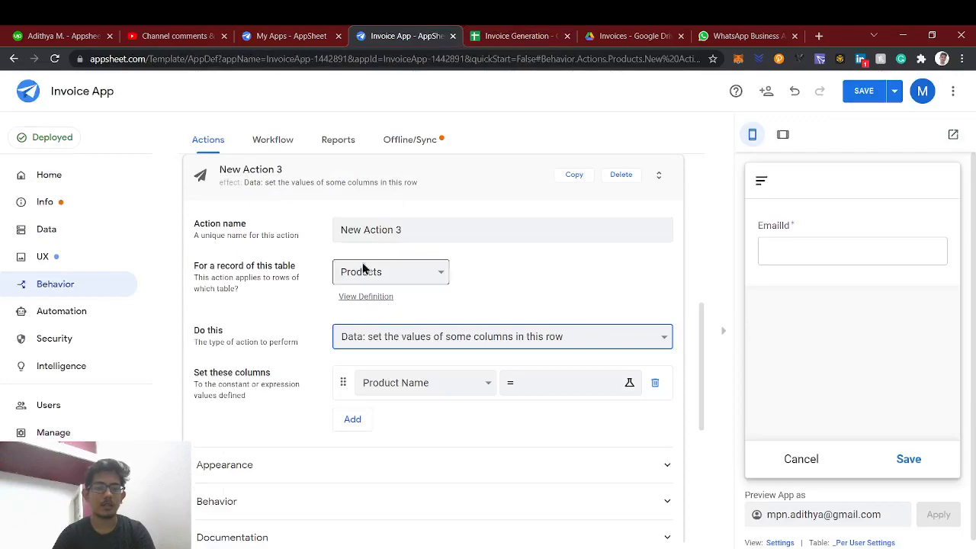
left_click(469, 221)
key("ctrl+a")
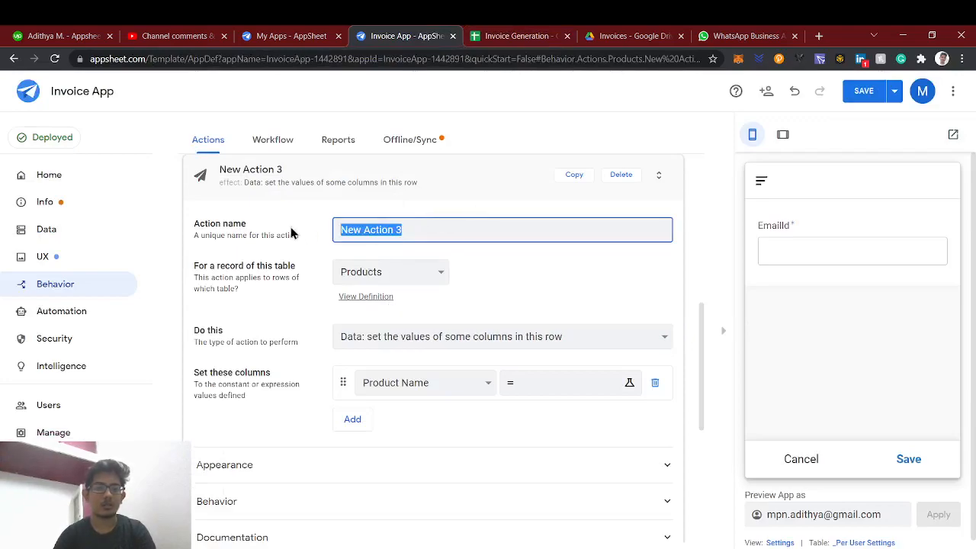
type("e")
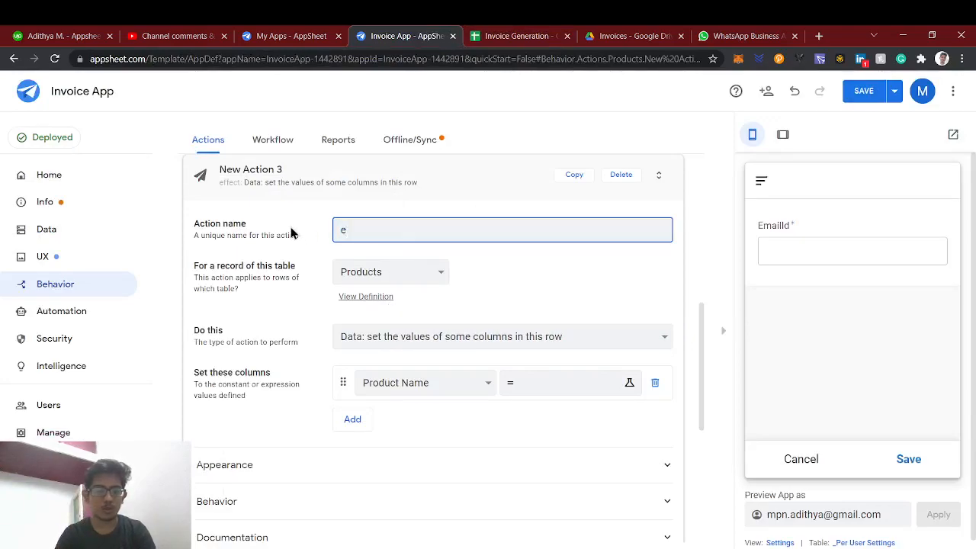
left_click(499, 548)
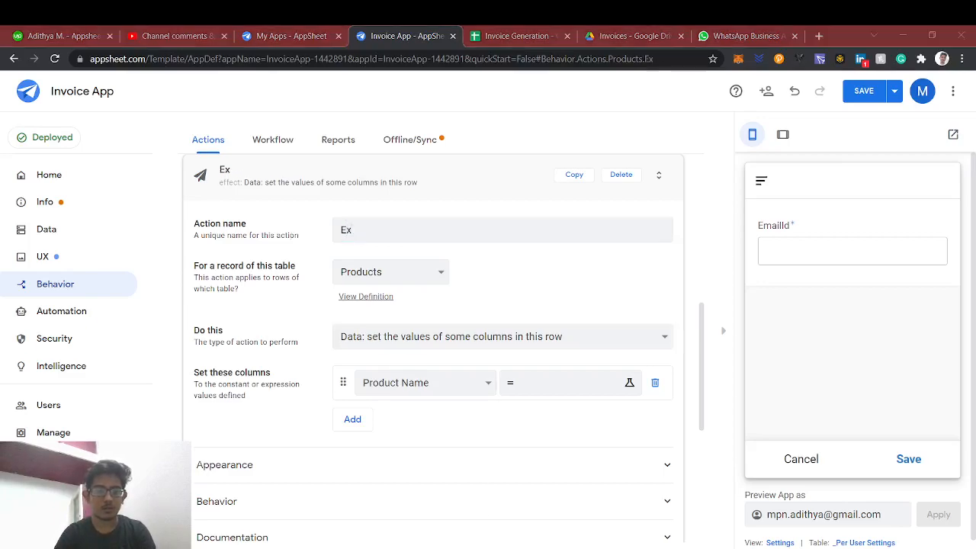
key("alt+Tab")
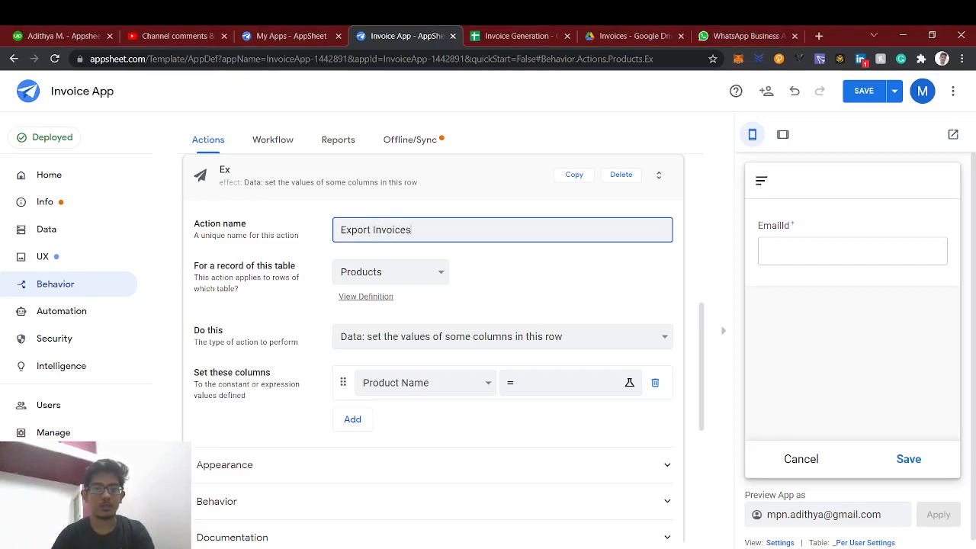
Assign the Export Invoices action to the Invoice Bill table with the effect "App: export this view to a CSV file (not a row-level action)"
key("Tab")
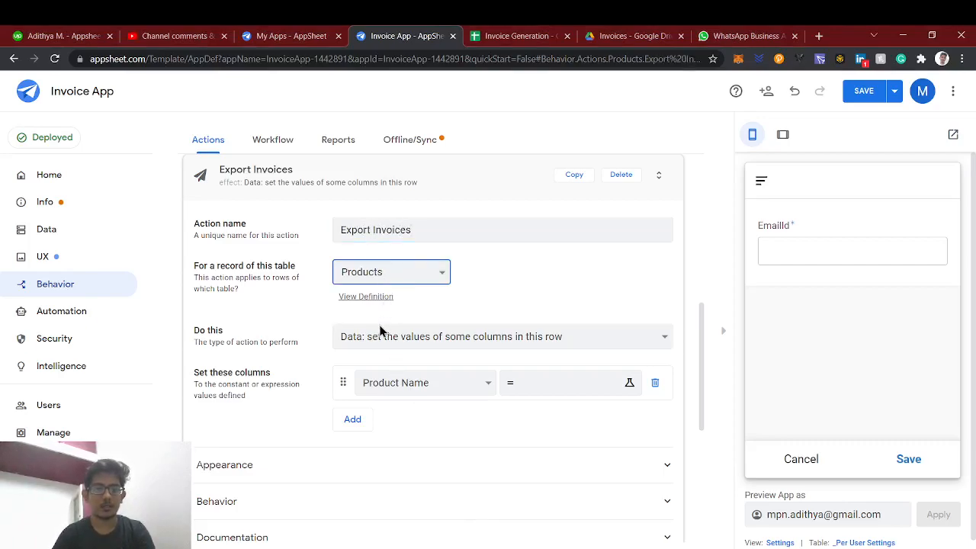
left_click(366, 310)
left_click(435, 345)
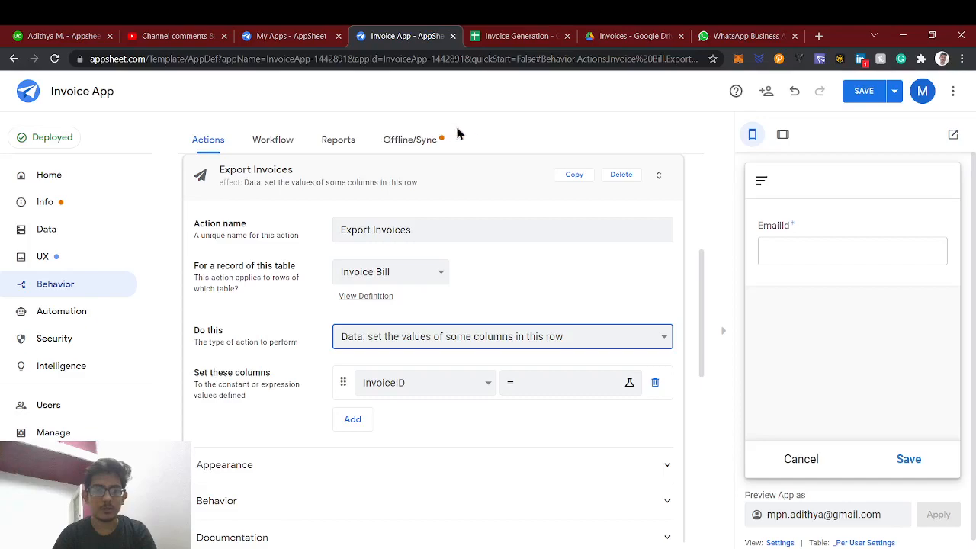
left_click(480, 134)
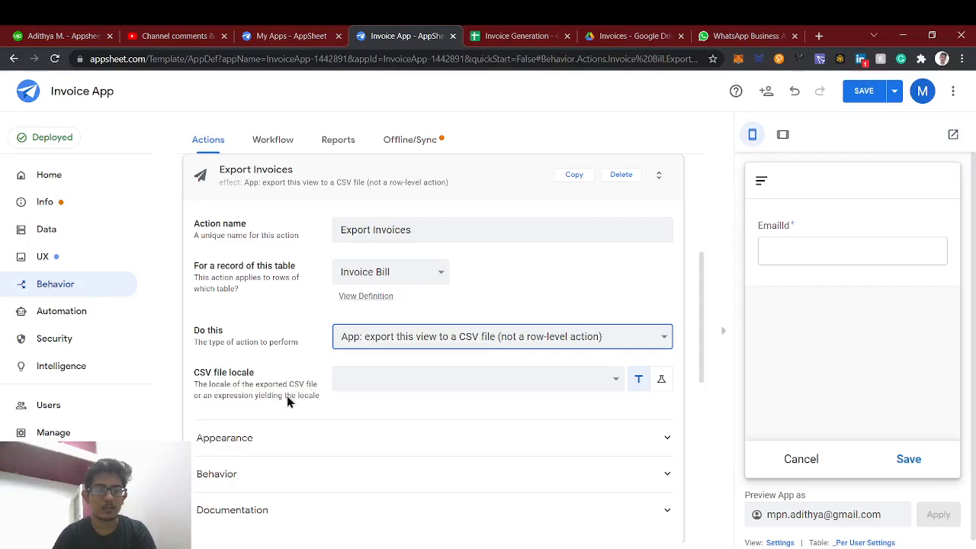
Set the action's CSV file locale to English (India) and save the app
left_click(372, 381)
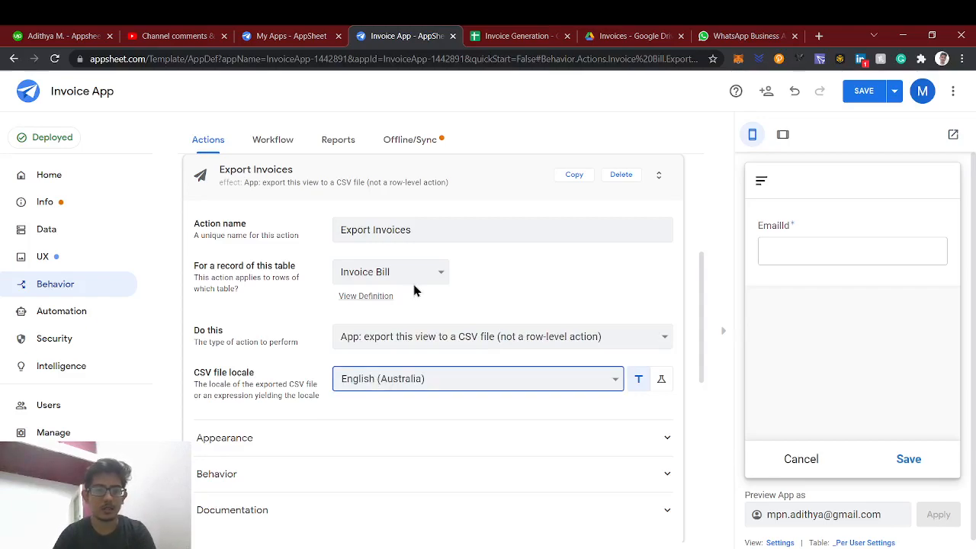
left_click(385, 308)
left_click(336, 409)
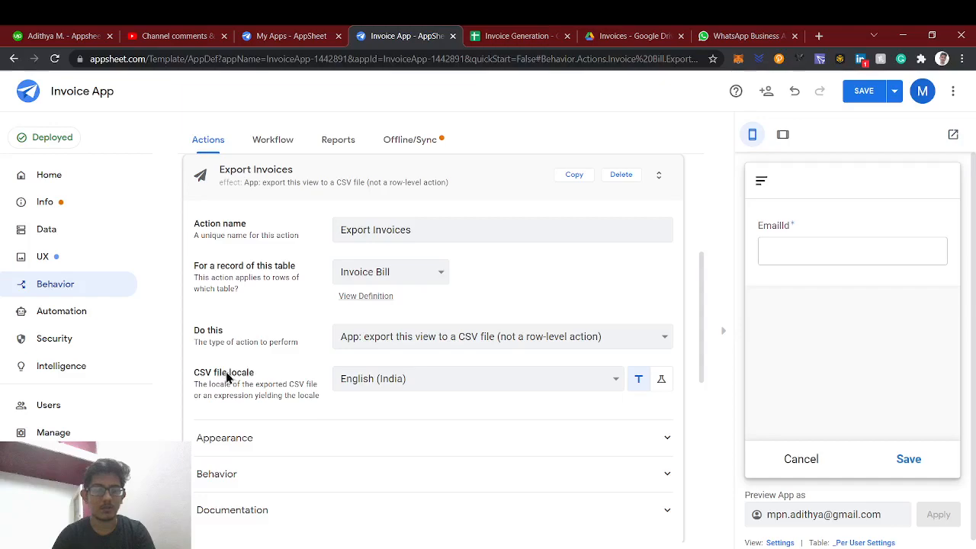
left_click(503, 36)
left_click(404, 36)
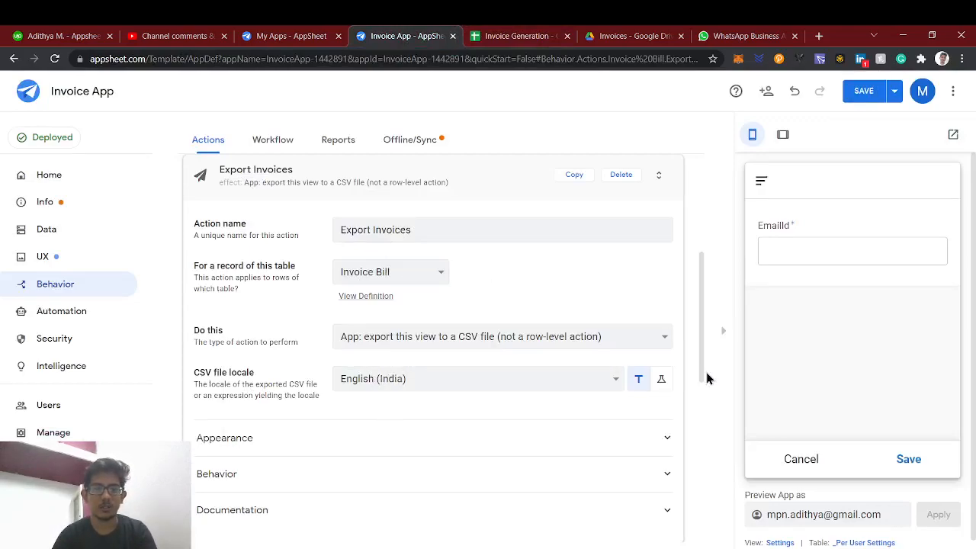
left_click(864, 91)
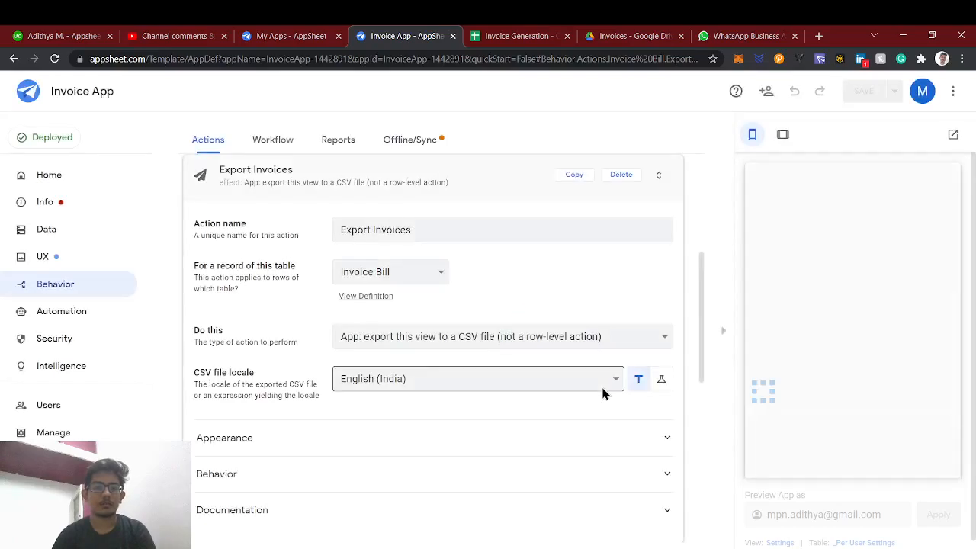
Check the app's errors, then change New Task 4 in the automation from a webhook call to "Send a notification" and save
left_click(86, 197)
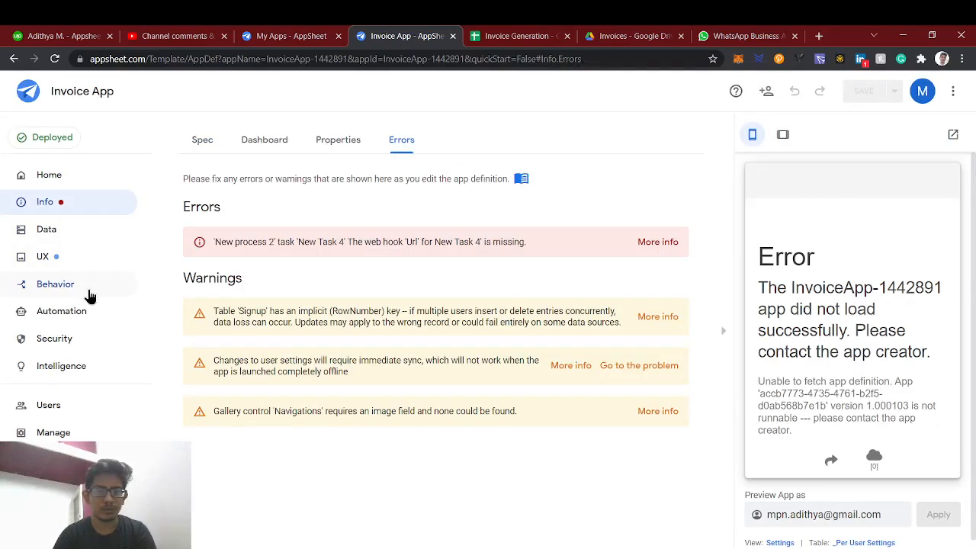
left_click(92, 283)
left_click(77, 314)
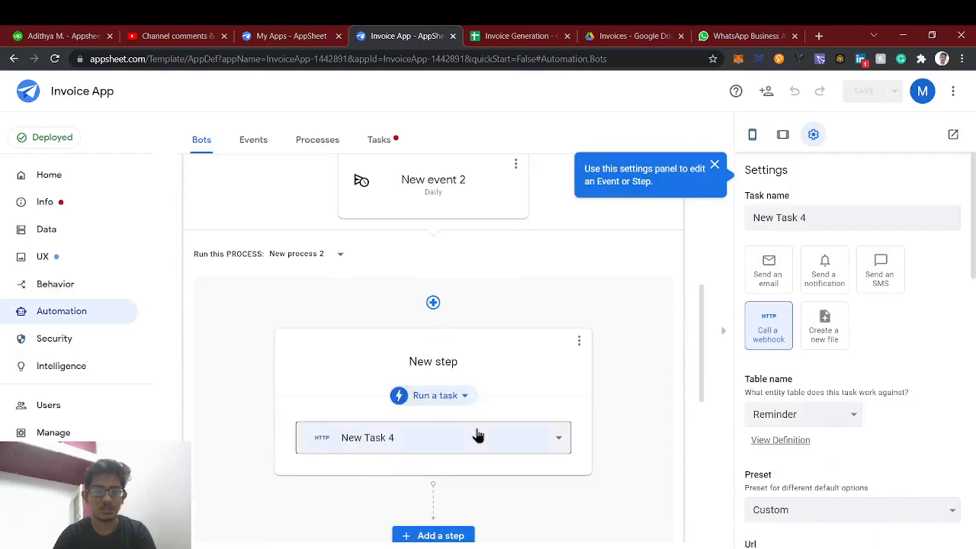
left_click(474, 436)
left_click(833, 280)
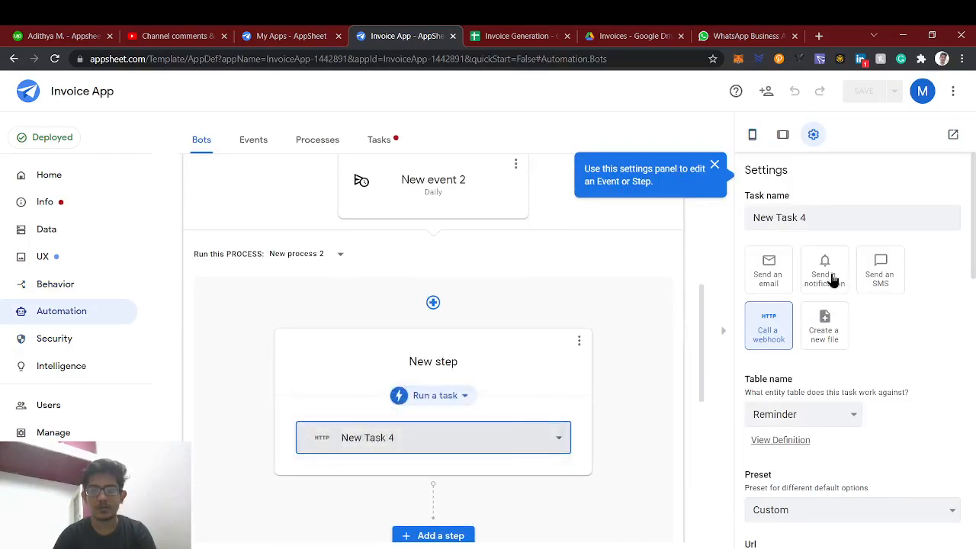
left_click(862, 93)
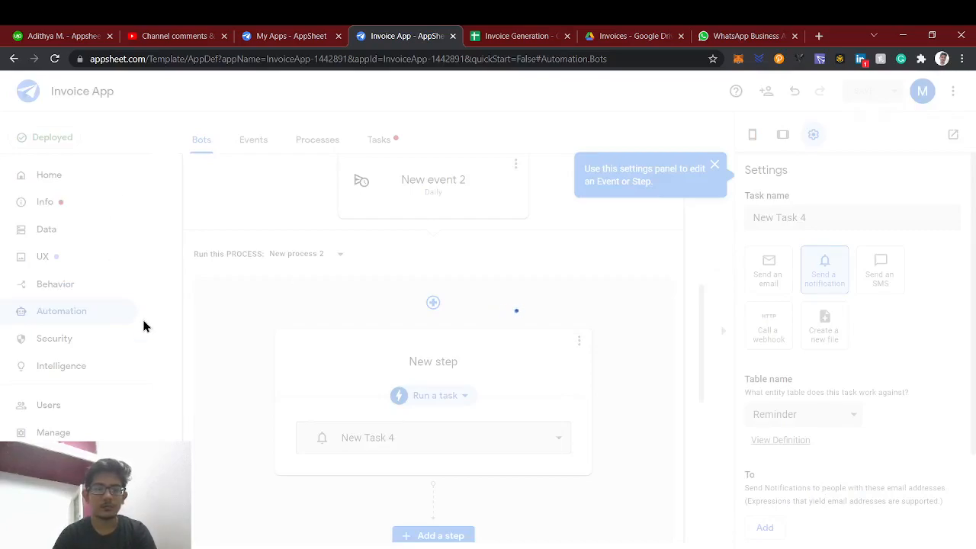
Return to the Export Invoices action and open the Invoice Bill view from Navigations in the app preview
left_click(752, 134)
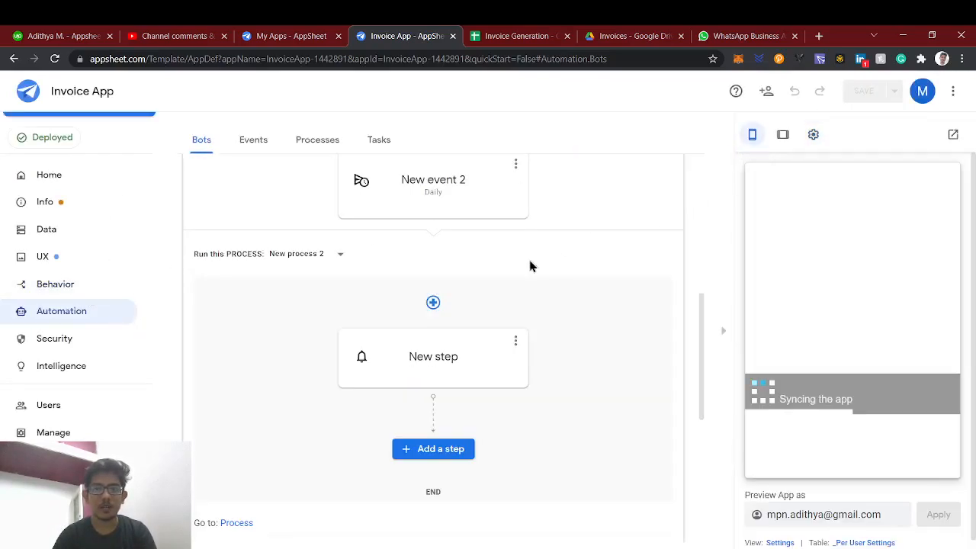
left_click(80, 283)
scroll(303, 373, "down", 2)
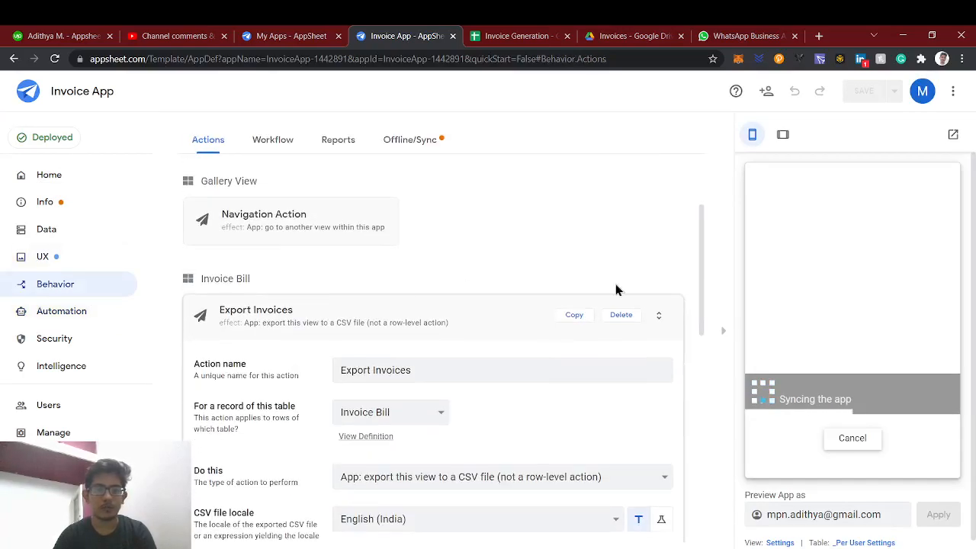
left_click(802, 457)
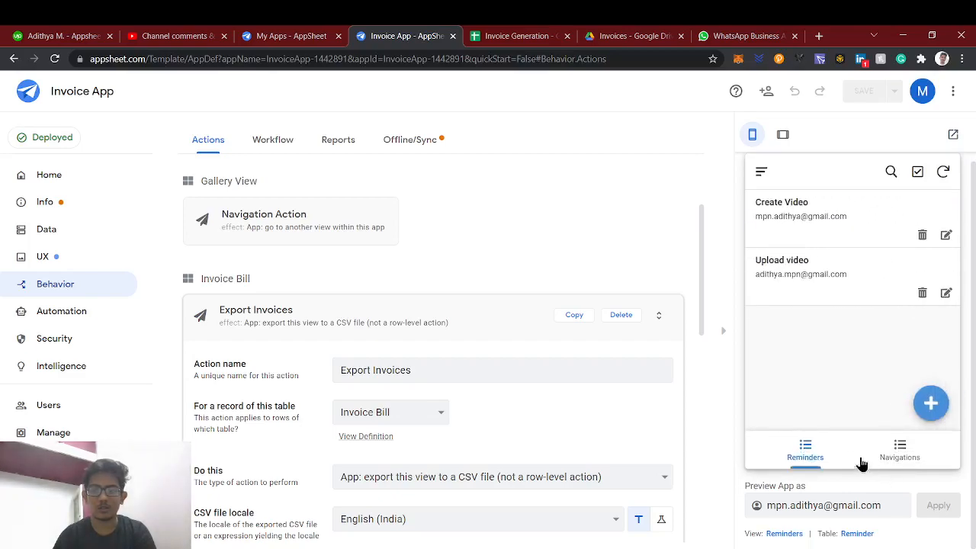
scroll(477, 416, "down", 2)
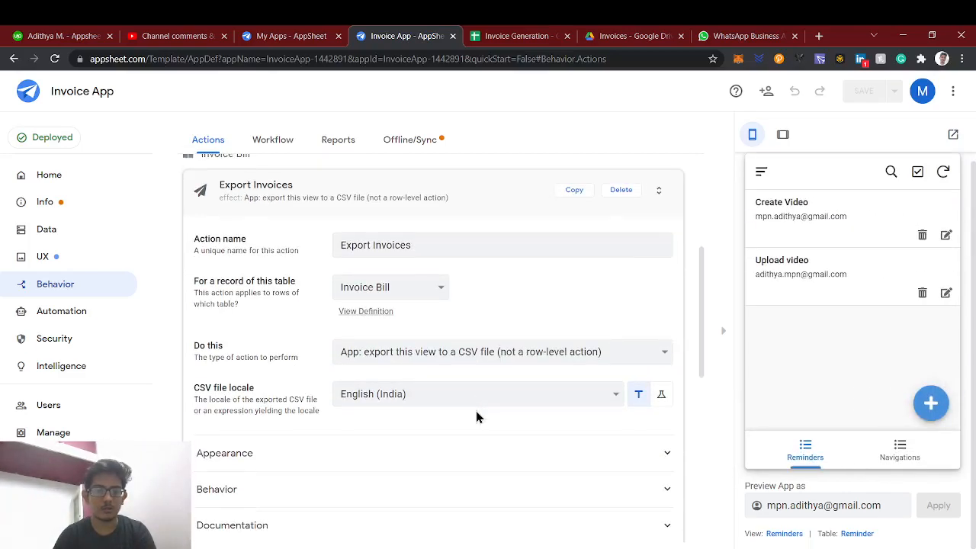
scroll(476, 415, "up", 1)
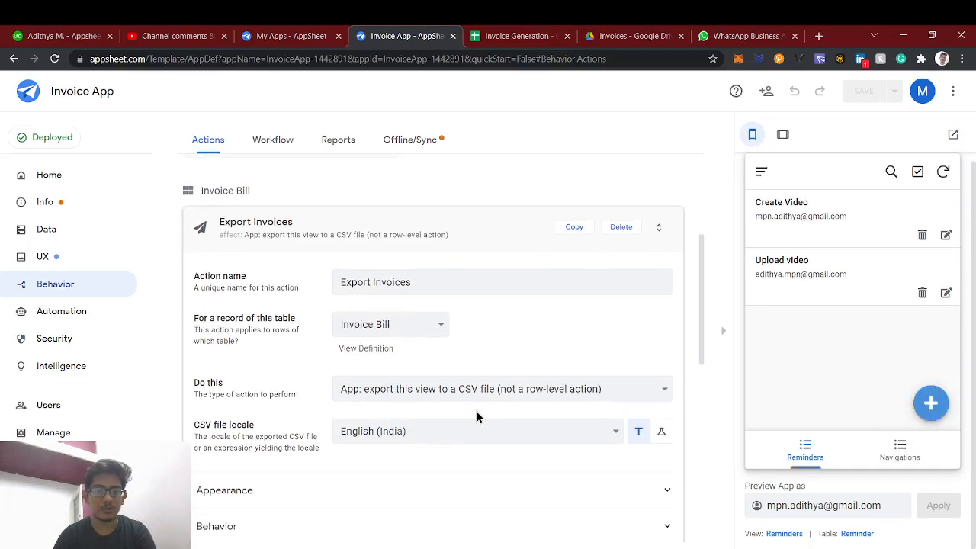
left_click(913, 465)
left_click(805, 448)
left_click(910, 442)
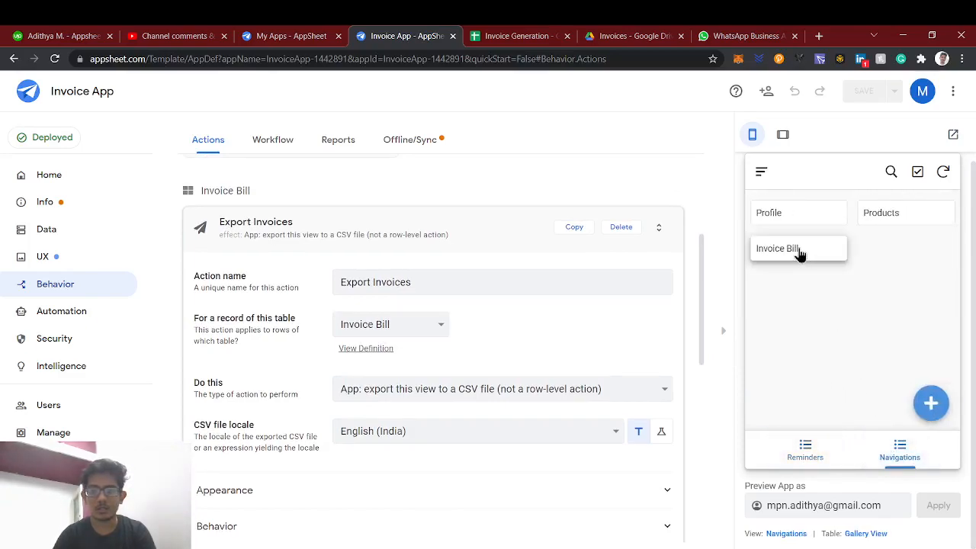
left_click(798, 254)
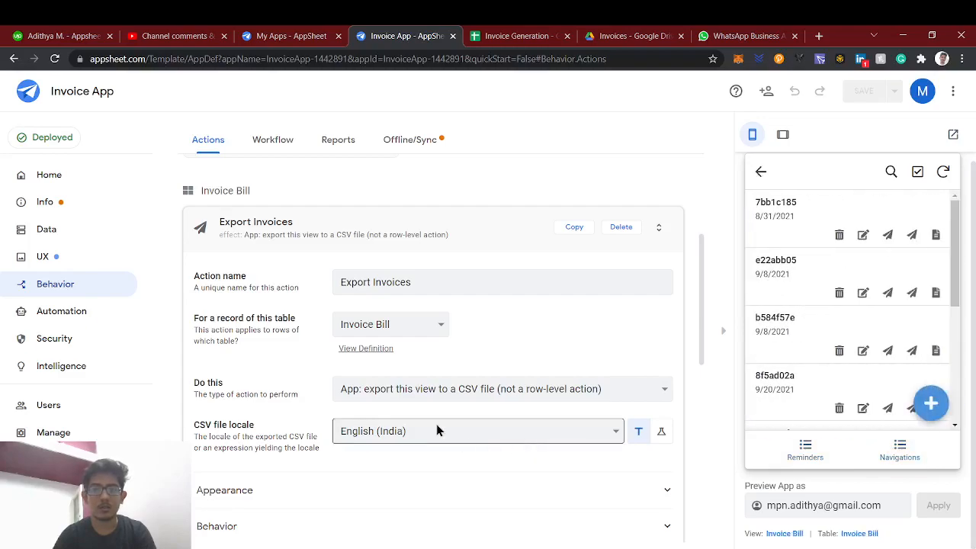
Set the Export Invoices action's prominence to "Display overlay" and save the app
scroll(436, 429, "down", 1)
scroll(436, 429, "up", 2)
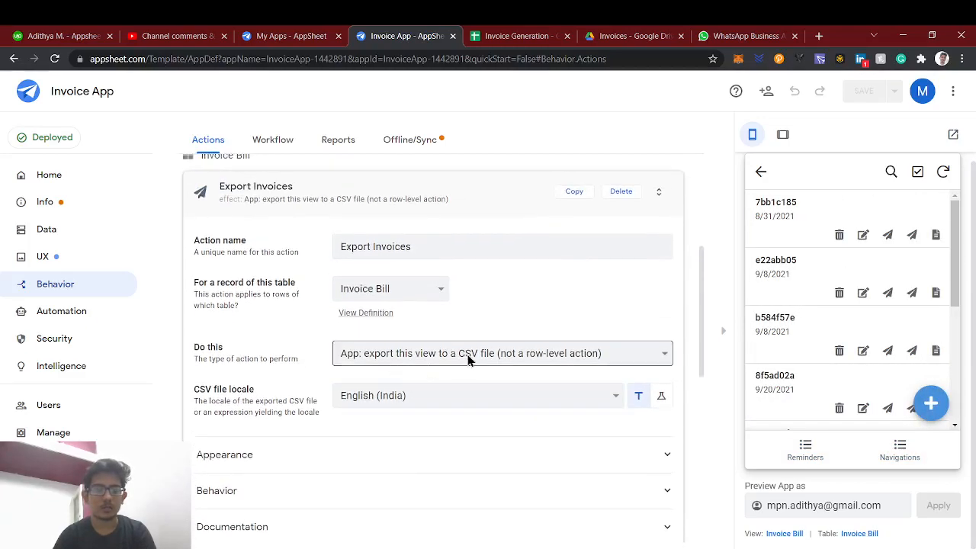
scroll(468, 361, "down", 1)
scroll(495, 352, "down", 1)
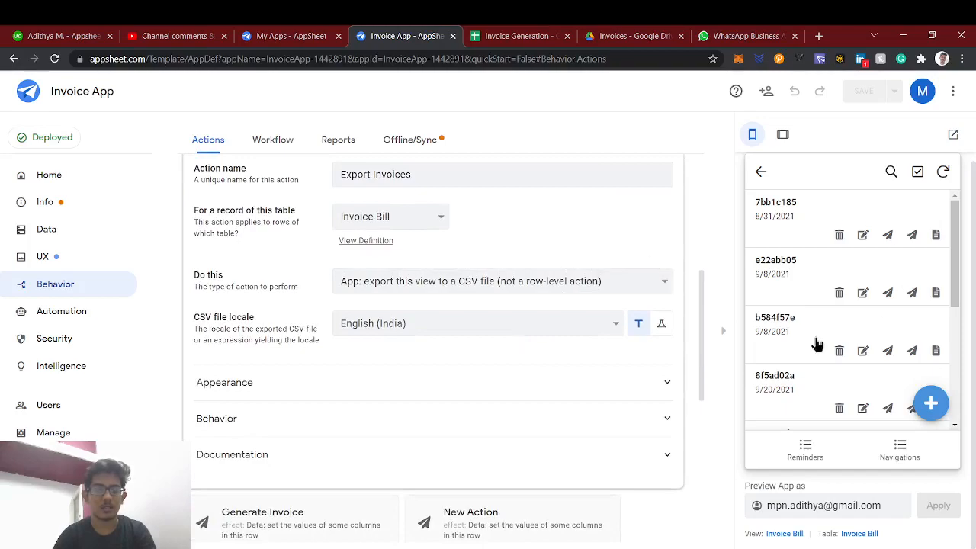
left_click(436, 379)
left_click(403, 500)
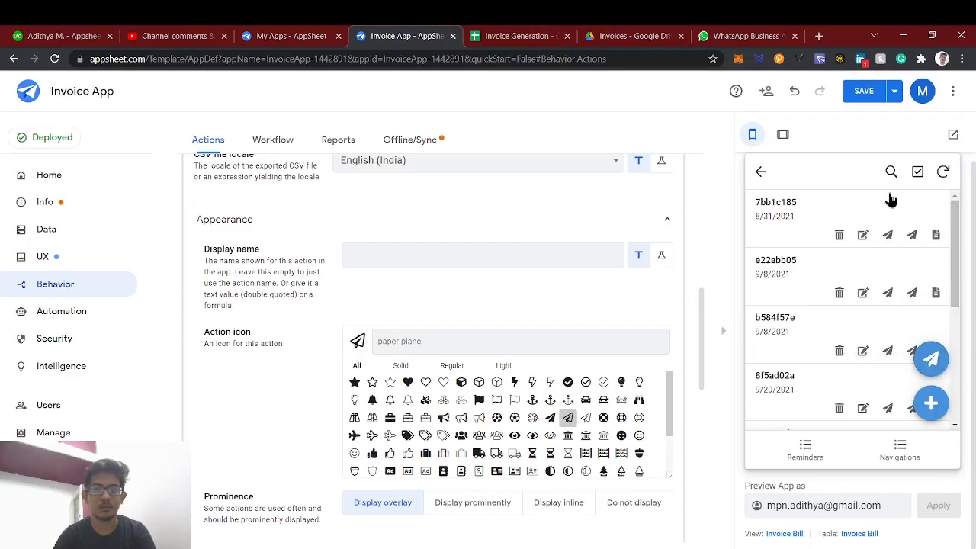
left_click(866, 90)
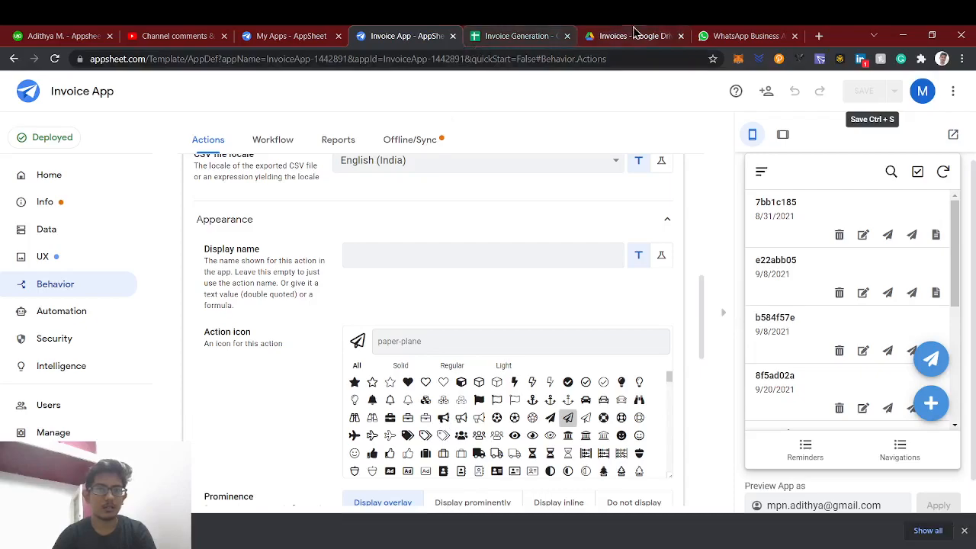
Switch to the Invoice Generation spreadsheet and compare the Invoice Bill sheet with the exported CSV file
left_click(516, 36)
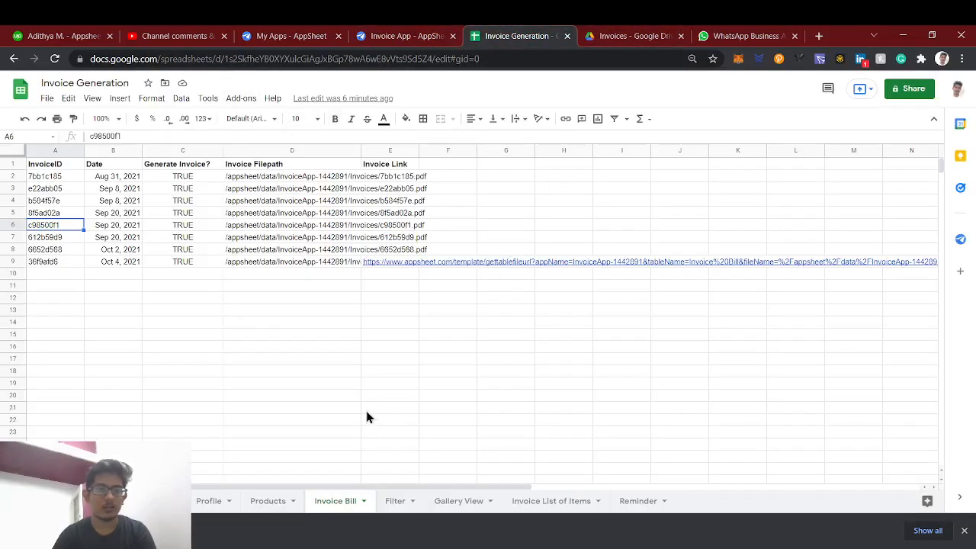
key("alt+Tab")
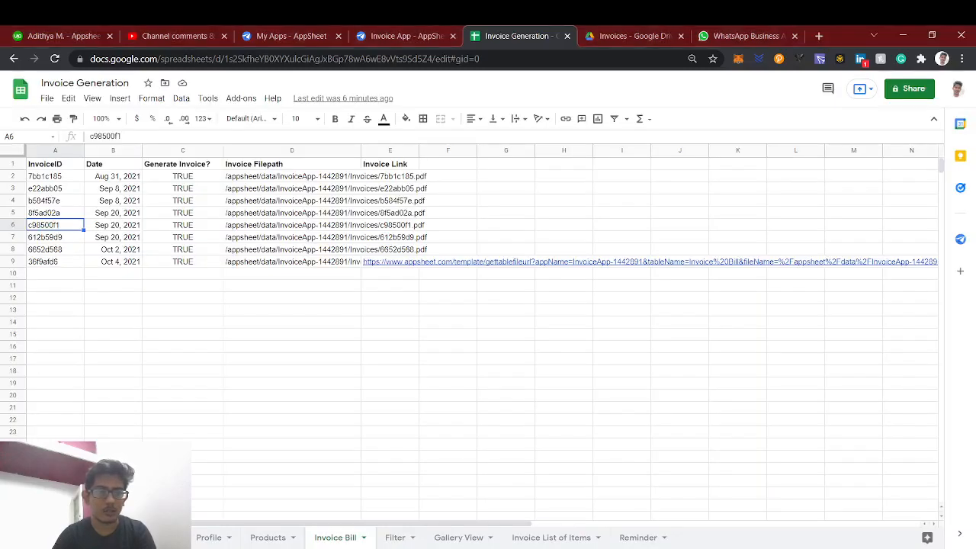
key("alt+Tab")
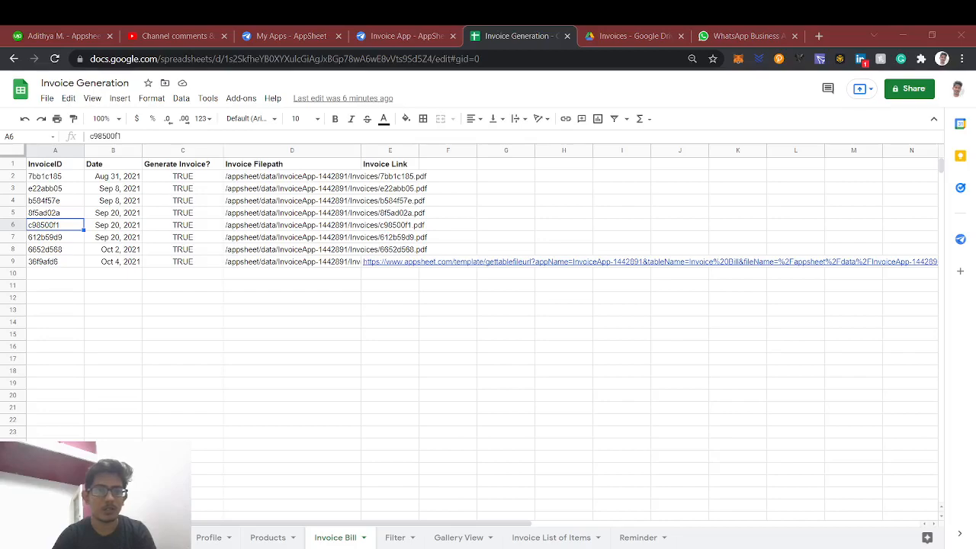
key("alt+Tab")
key("alt+Tab")
key("alt+Tab")
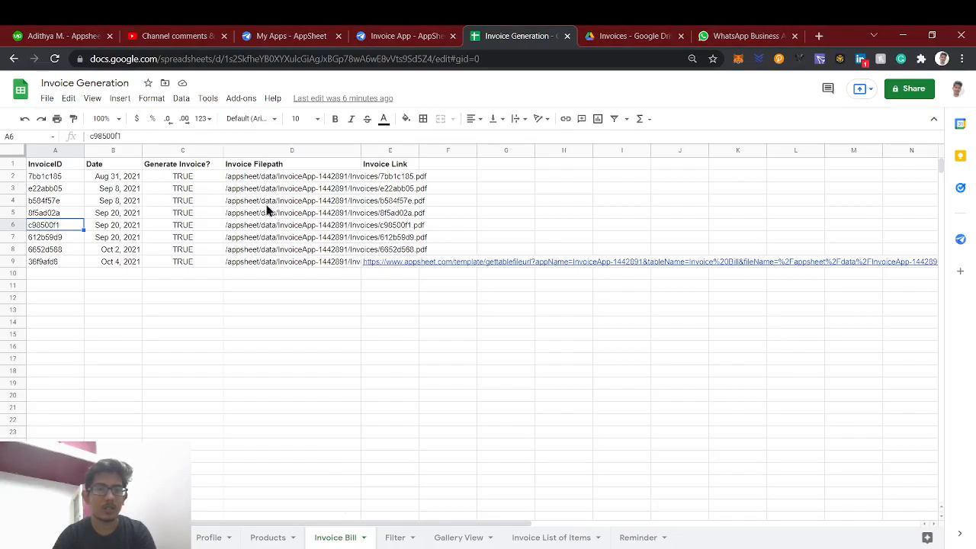
key("alt+Tab")
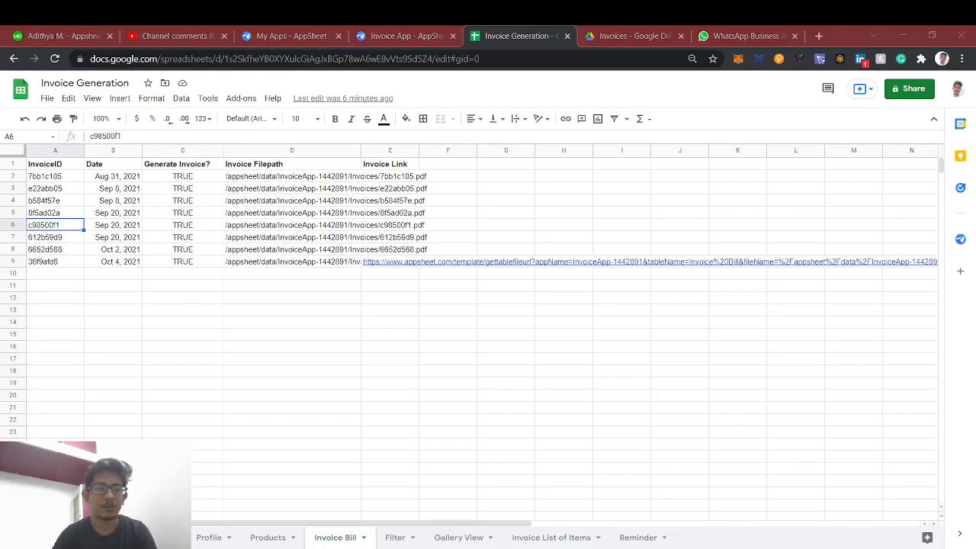
Return to the Invoice App in AppSheet, open the Invoice Bill table's column definition and examine the Show, Editable and Require settings
left_click(397, 30)
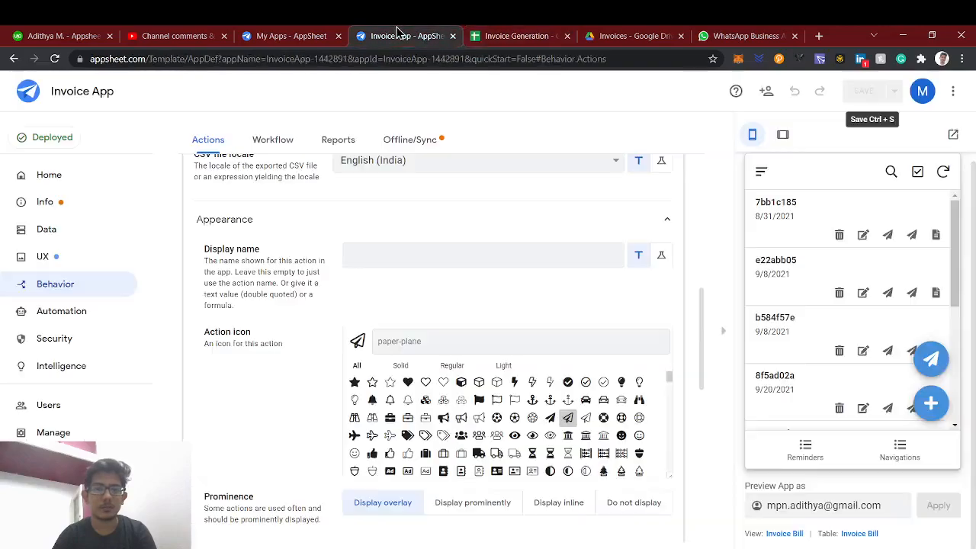
scroll(355, 301, "up", 3)
left_click(359, 321)
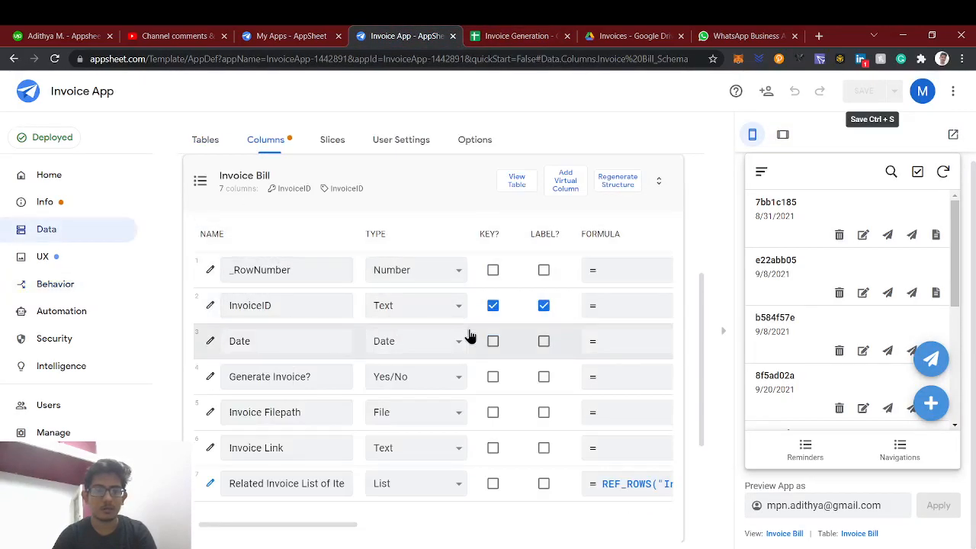
scroll(470, 336, "right", 3)
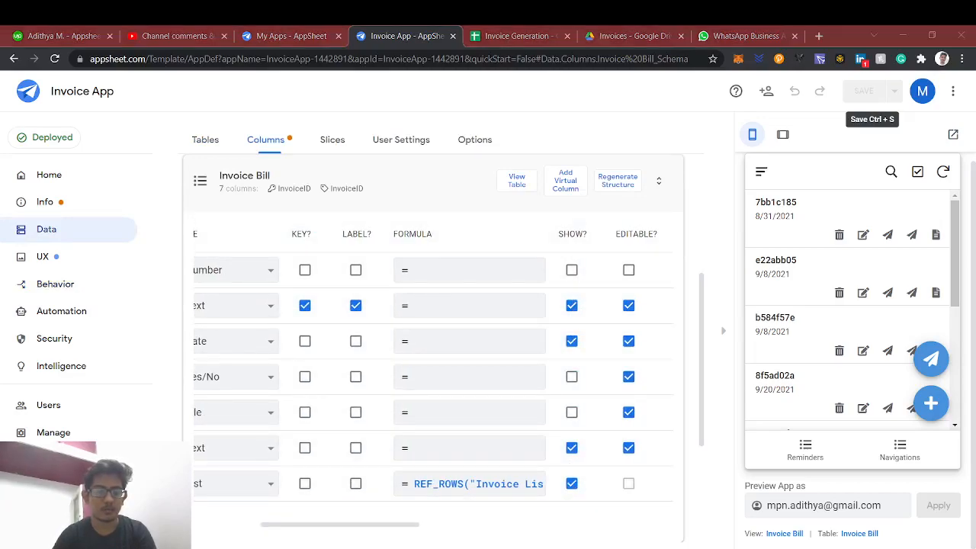
scroll(457, 496, "left", 3)
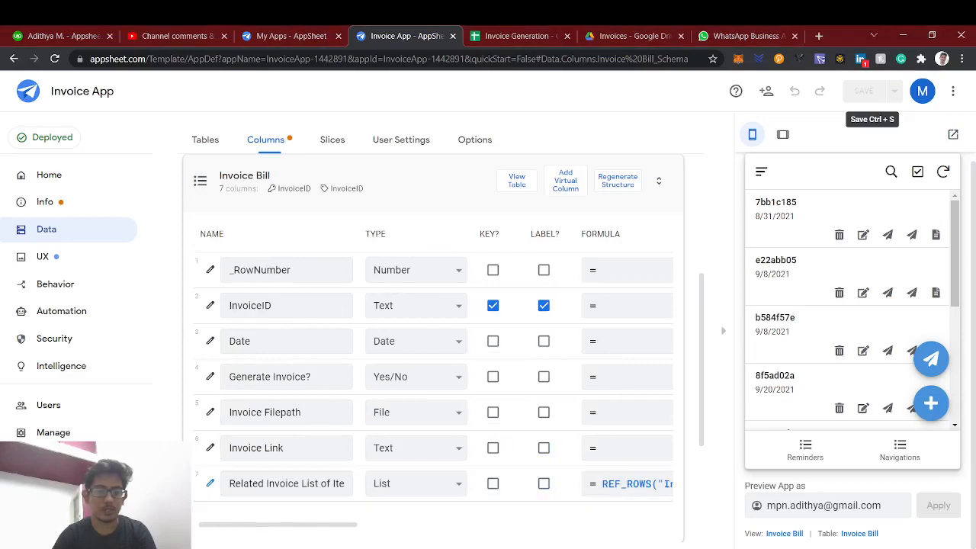
scroll(290, 483, "right", 5)
left_click(536, 485)
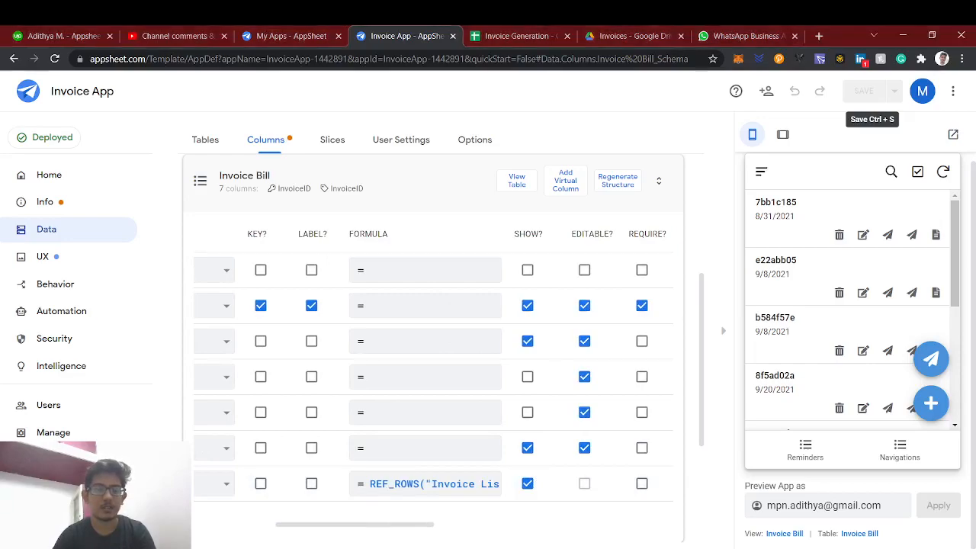
scroll(518, 462, "left", 3)
scroll(519, 462, "right", 3)
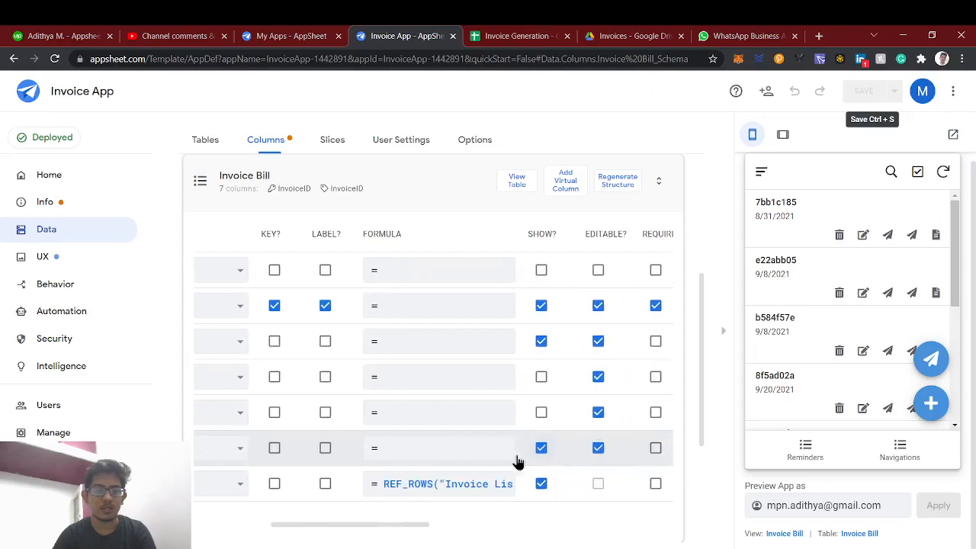
scroll(526, 344, "left", 3)
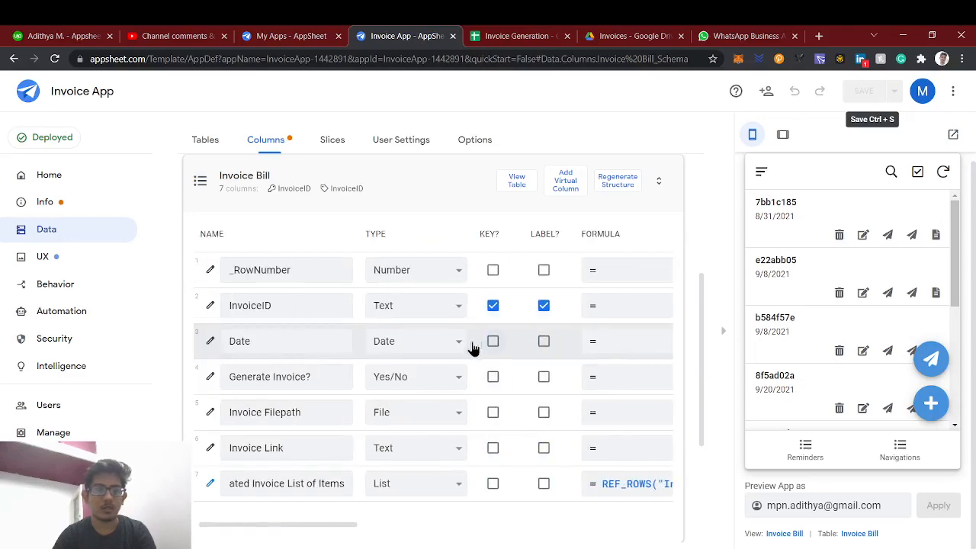
scroll(381, 353, "right", 5)
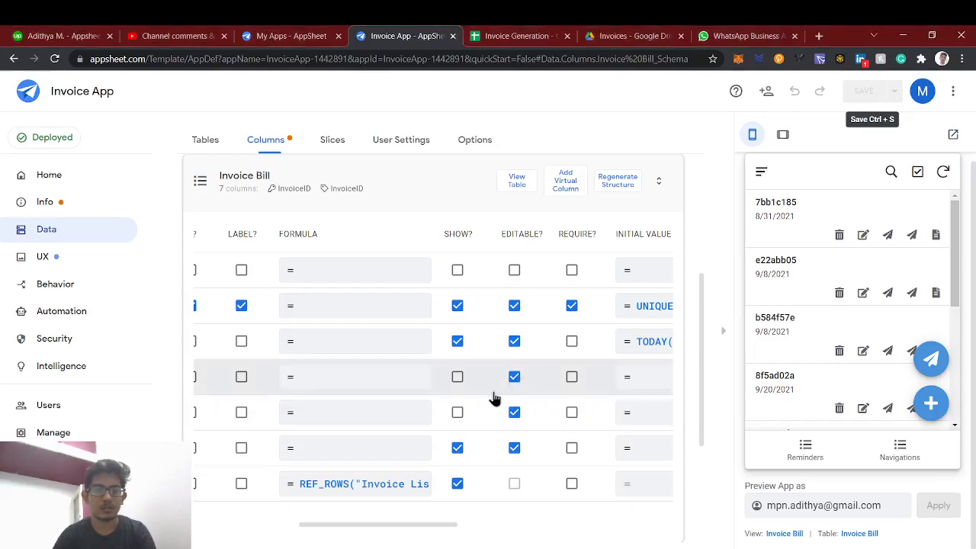
Enable the Show setting for the Invoice Filepath column of the Invoice Bill table and save the app
scroll(455, 399, "left", 5)
scroll(453, 399, "right", 2)
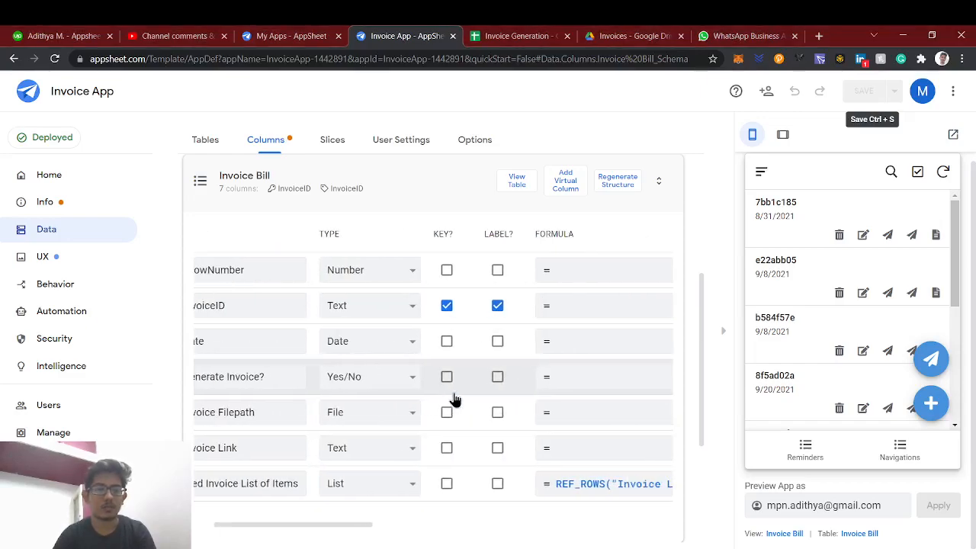
scroll(453, 398, "left", 2)
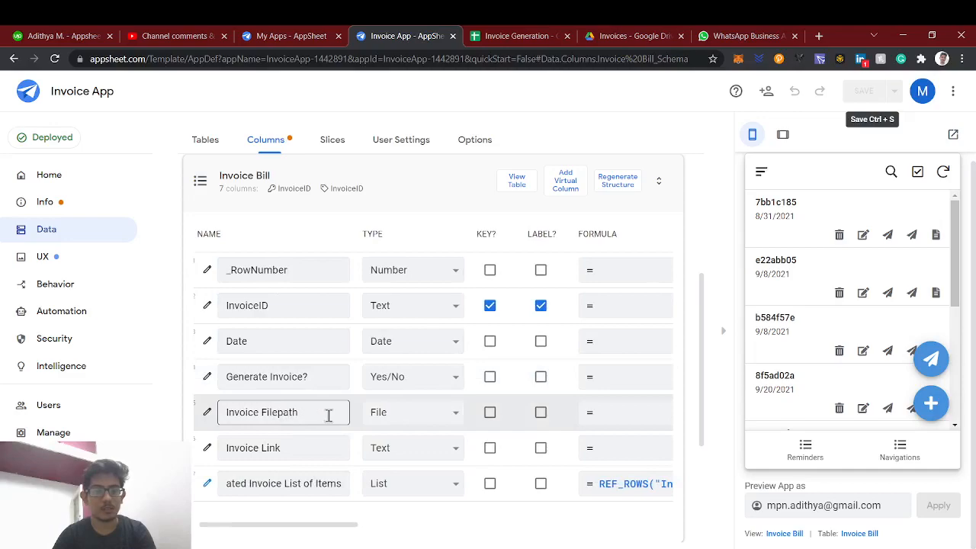
scroll(330, 413, "right", 5)
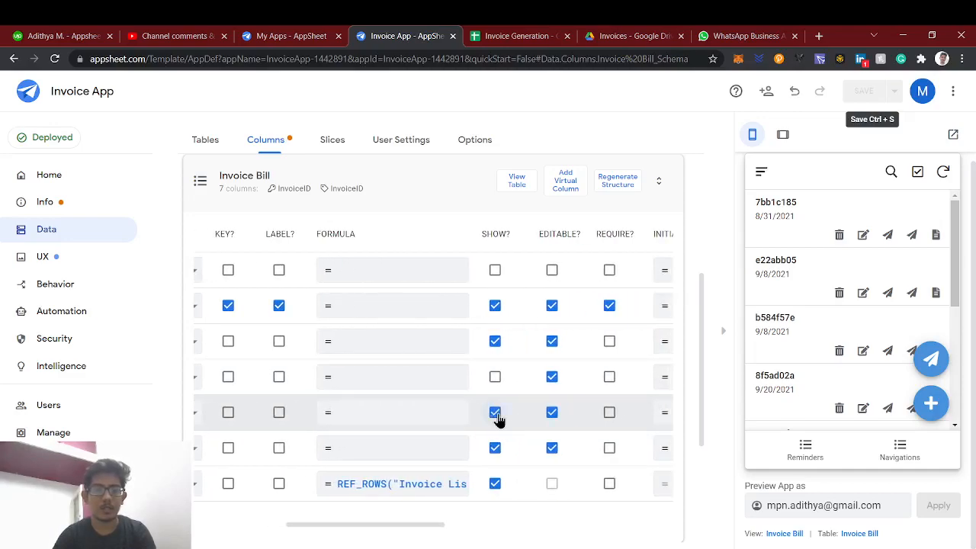
left_click(494, 413)
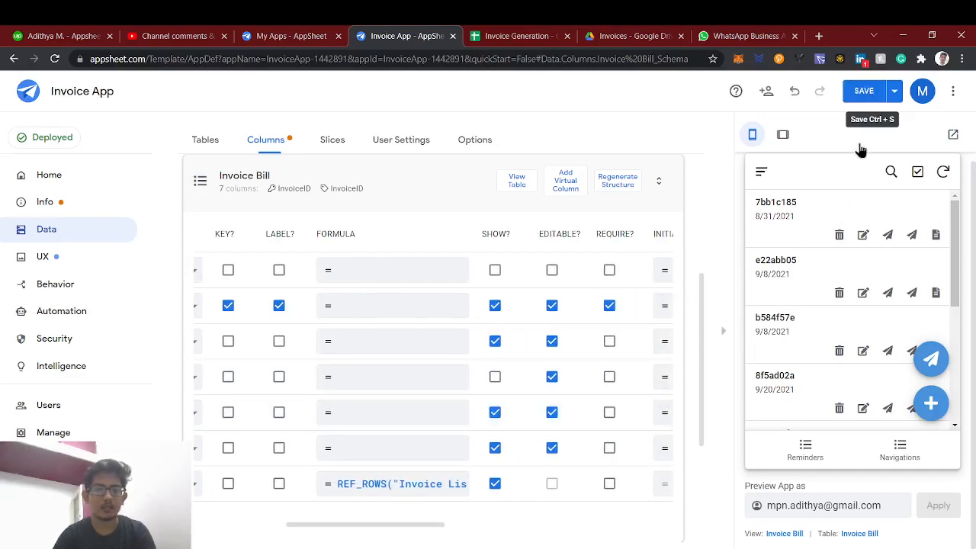
left_click(863, 90)
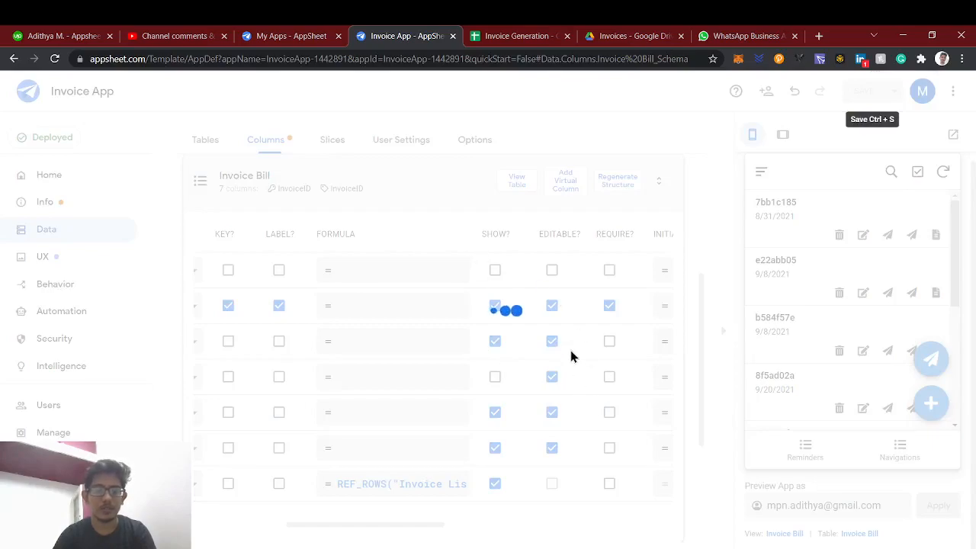
Return to the Export Invoices action and review its table, action type and CSV file locale settings
left_click(78, 288)
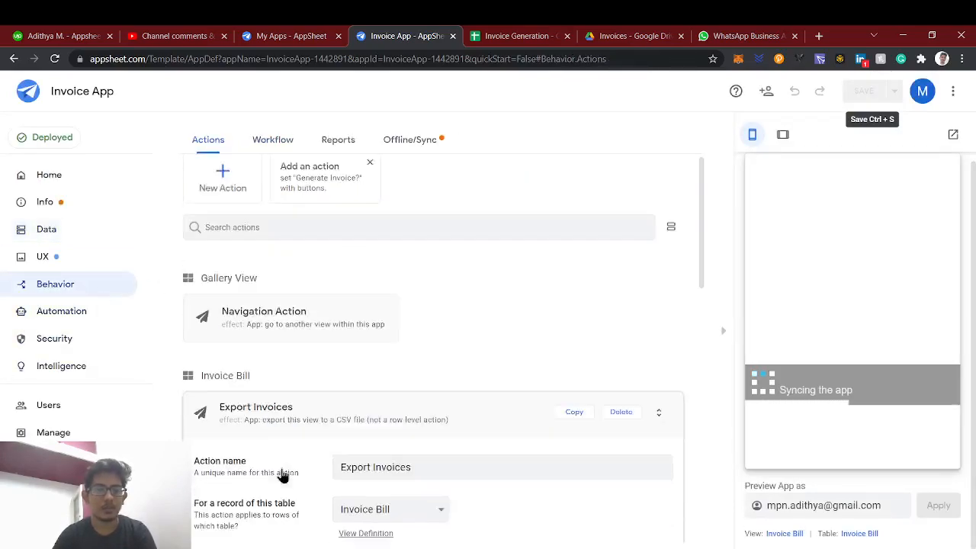
scroll(350, 381, "down", 3)
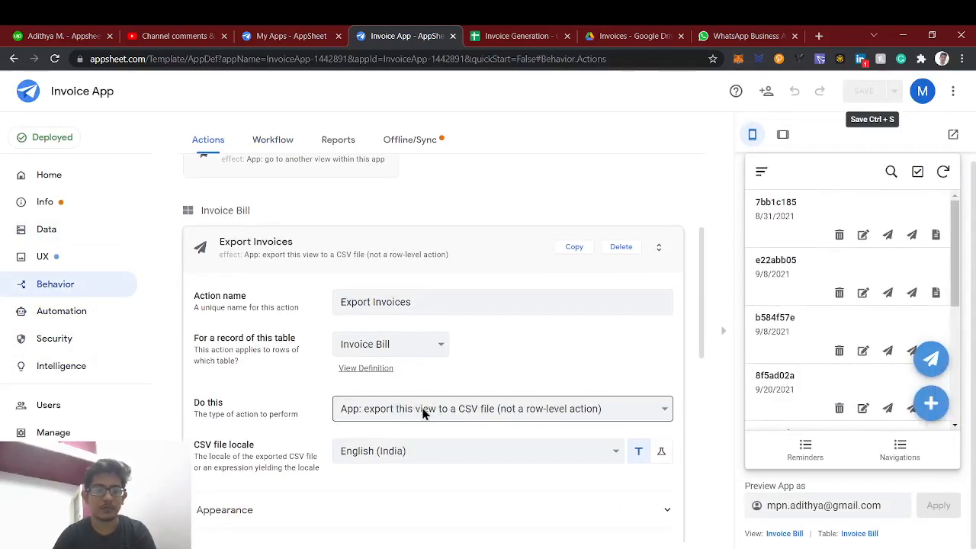
scroll(837, 347, "down", 1)
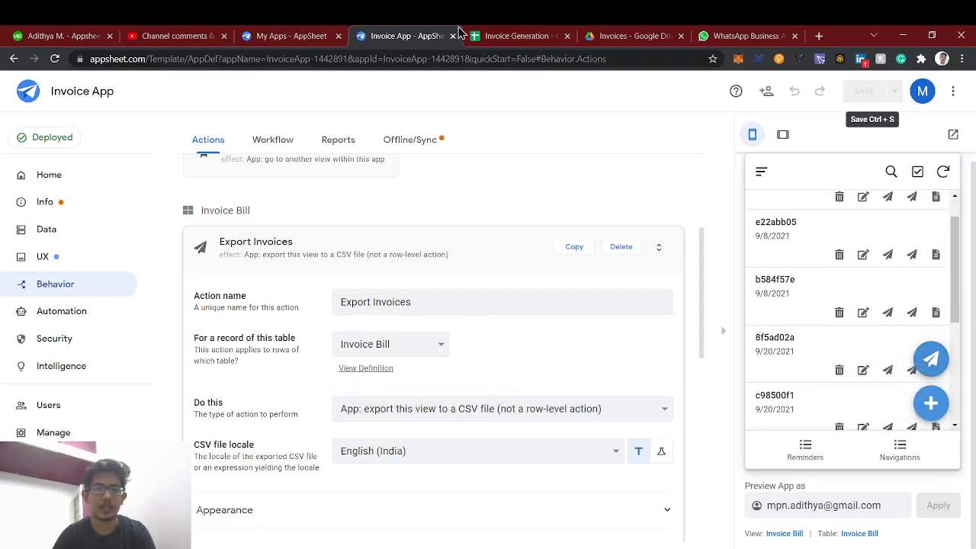
Open the Invoice Bill table definition from the action and review the Invoice Filepath column and the Show settings
left_click(365, 369)
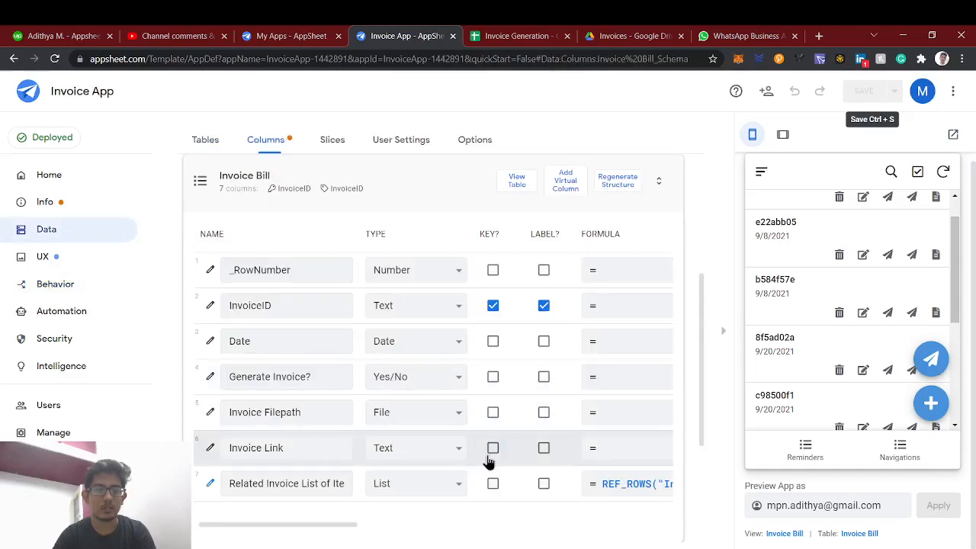
scroll(488, 461, "right", 5)
scroll(488, 461, "left", 5)
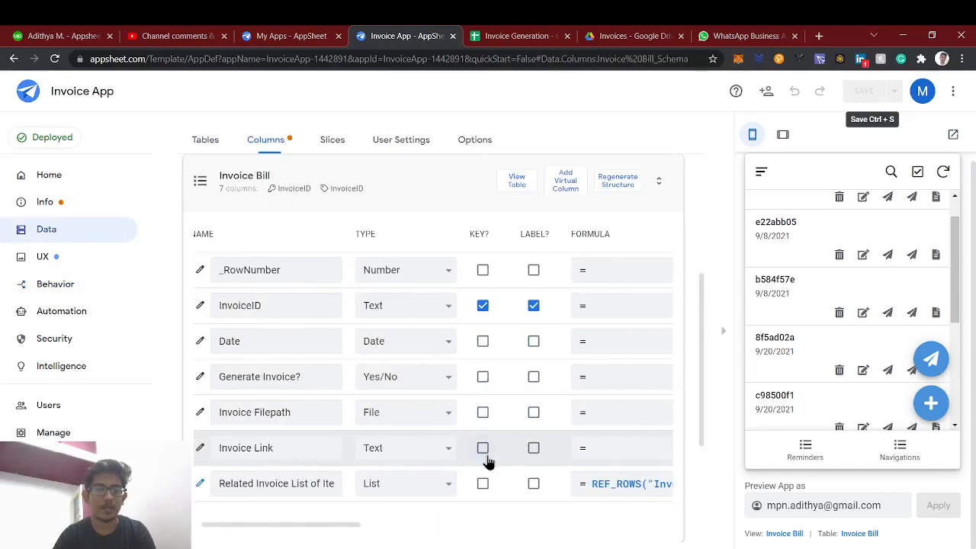
scroll(473, 458, "left", 1)
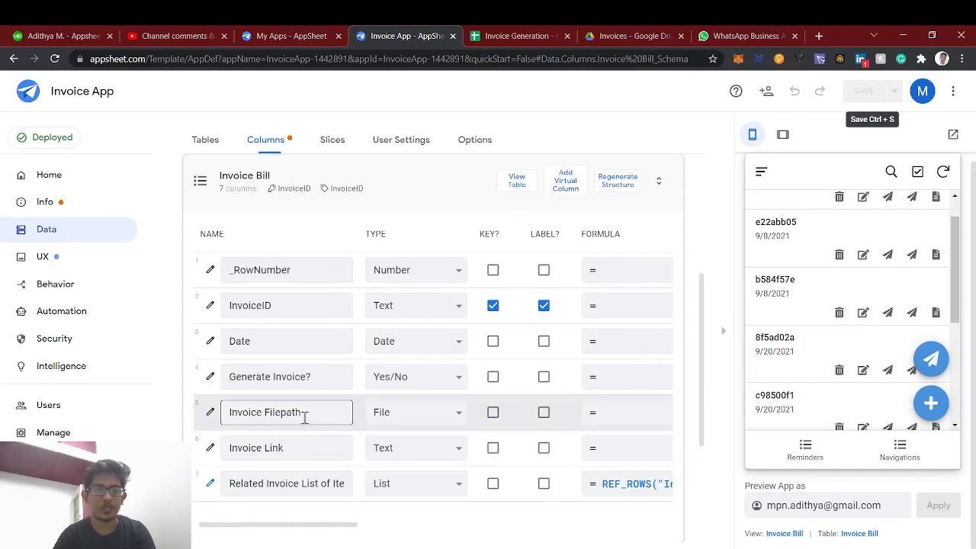
scroll(304, 419, "right", 5)
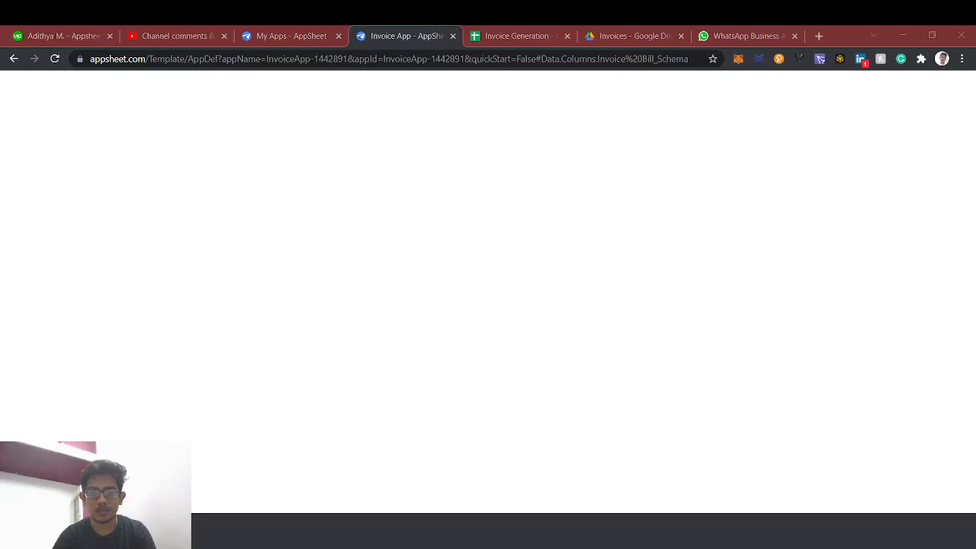
Switch to the Invoice Generation spreadsheet, open the invoice PDF link in row 9, and close the PDF and WhatsApp Business API pages
left_click(497, 35)
left_click(392, 191)
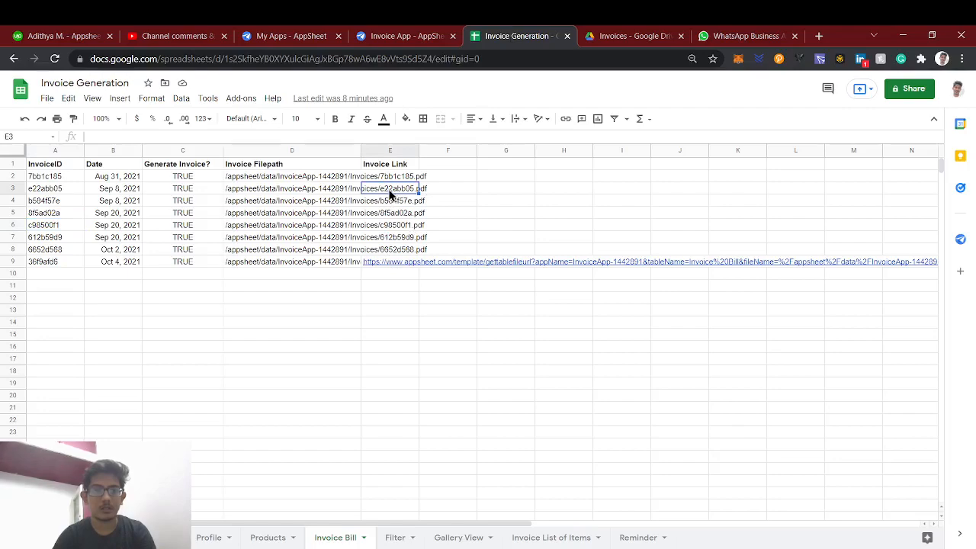
mouse_move(400, 263)
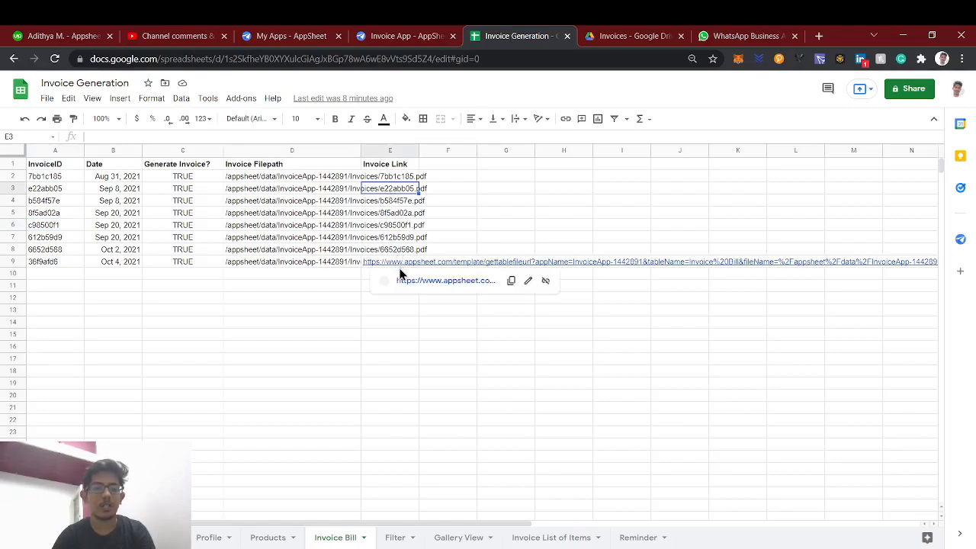
left_click(540, 548)
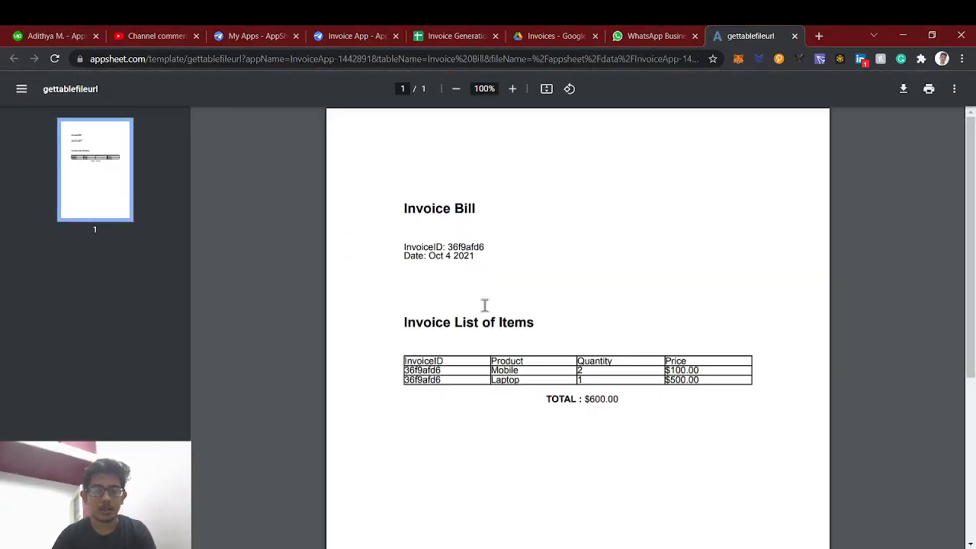
left_click(794, 36)
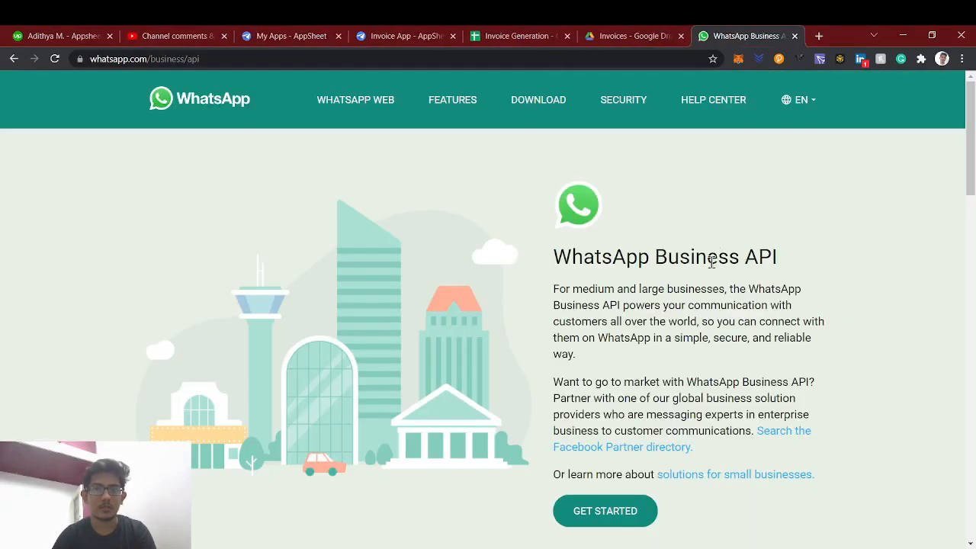
left_click(794, 36)
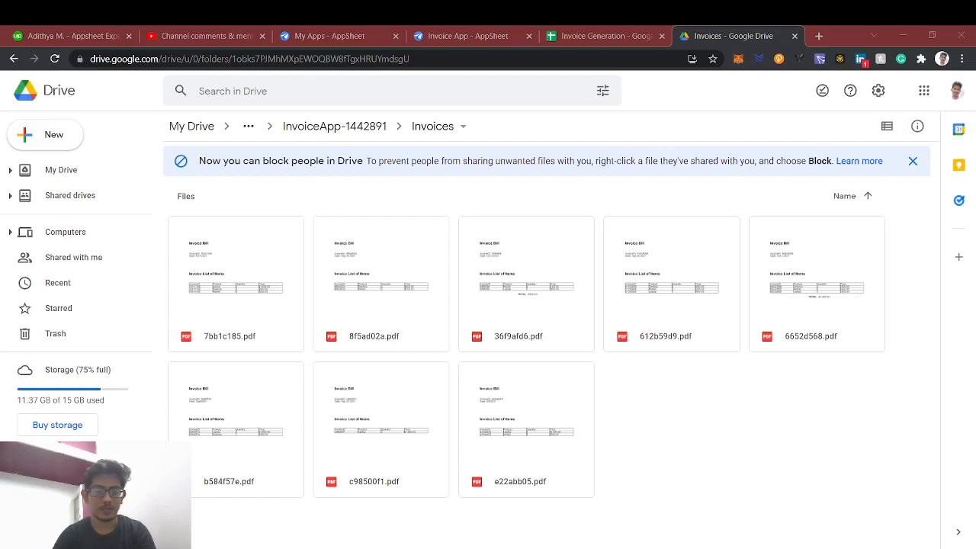
Return to the Invoice Generation spreadsheet and examine the October dates in the Invoice Bill sheet's Date column
left_click(627, 34)
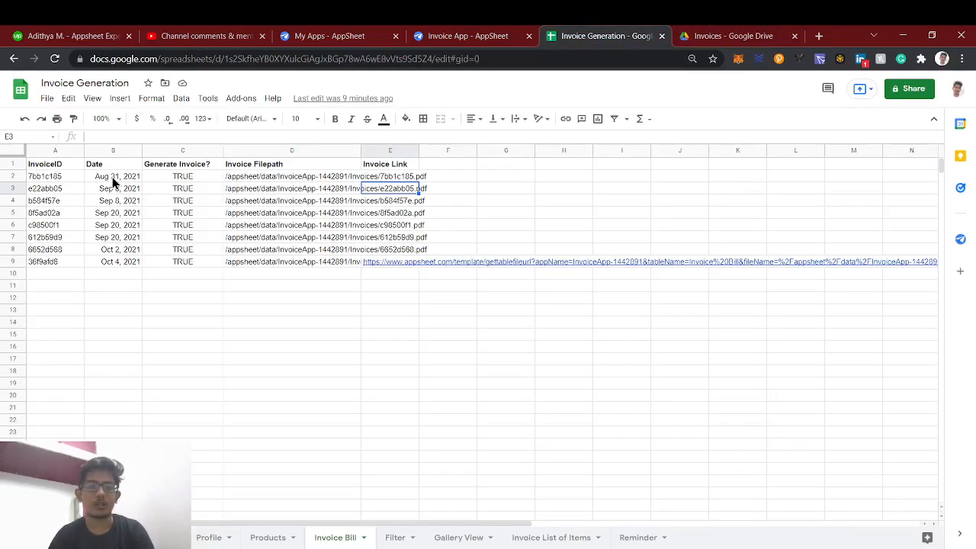
left_click(109, 248)
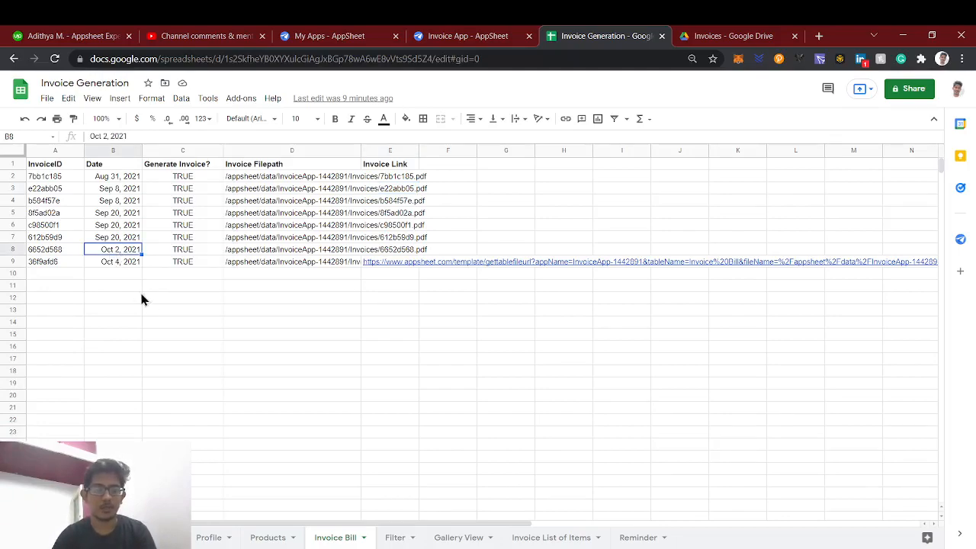
double_click(107, 250)
left_click(54, 250)
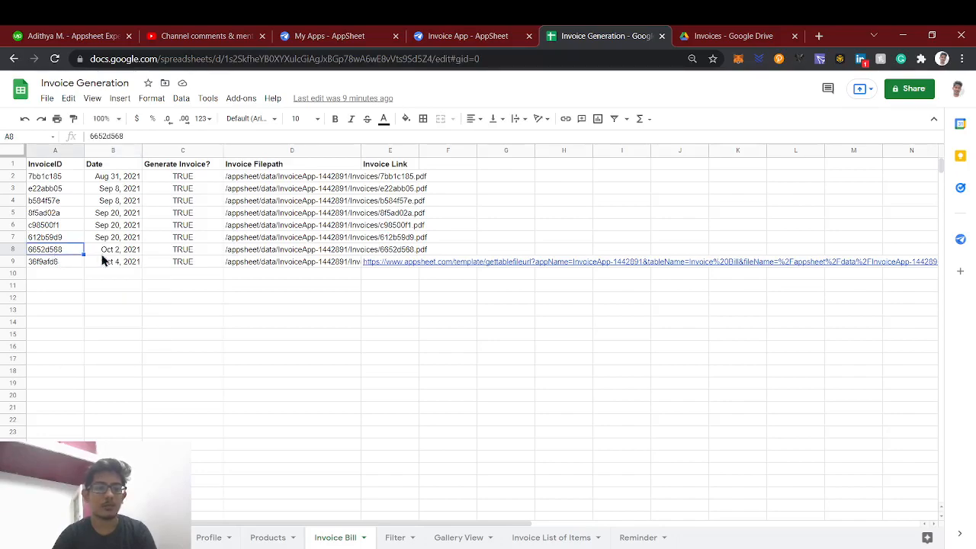
left_click(122, 263)
left_click(107, 252)
left_click(107, 272)
key("Up")
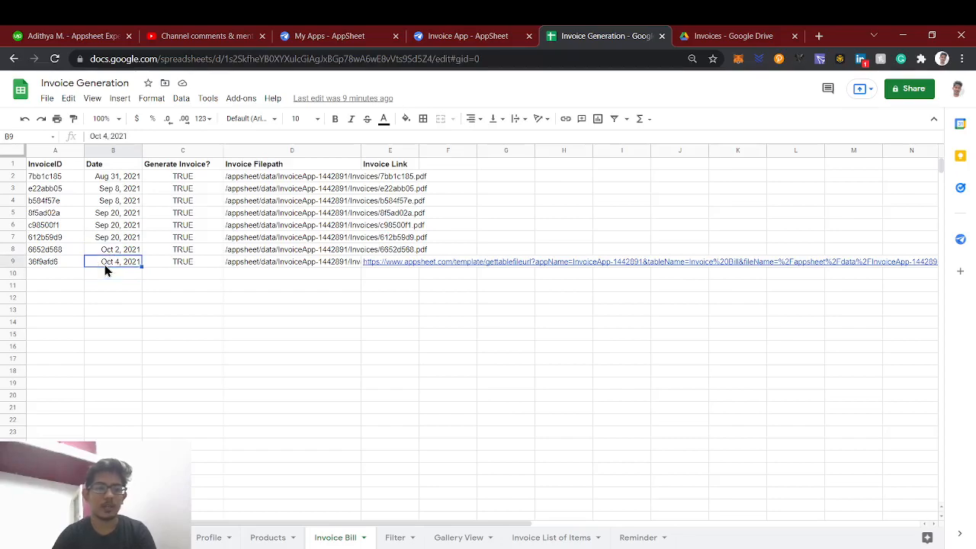
Reread the YouTube comment about exporting within a date range, and return to the Invoice App to look through the previewed invoice list
left_click(230, 36)
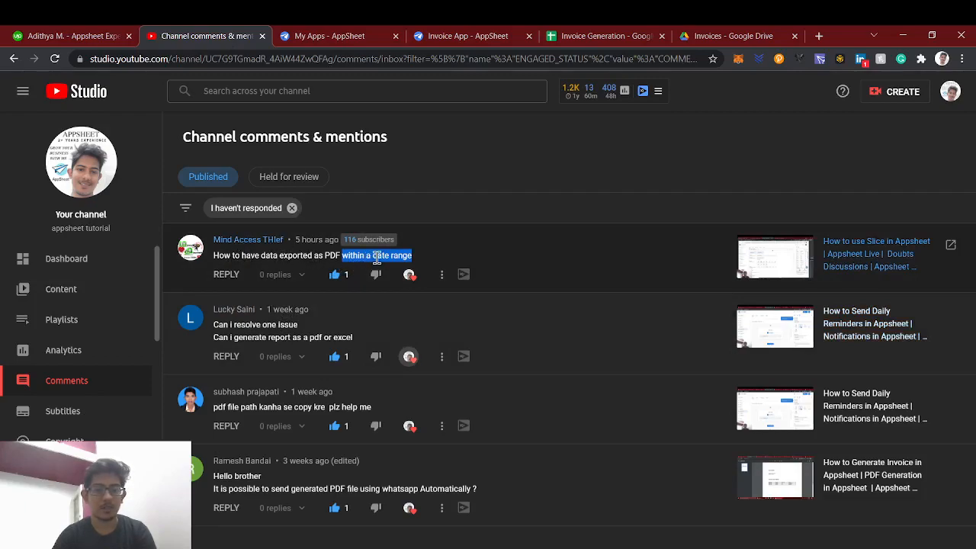
left_click(596, 37)
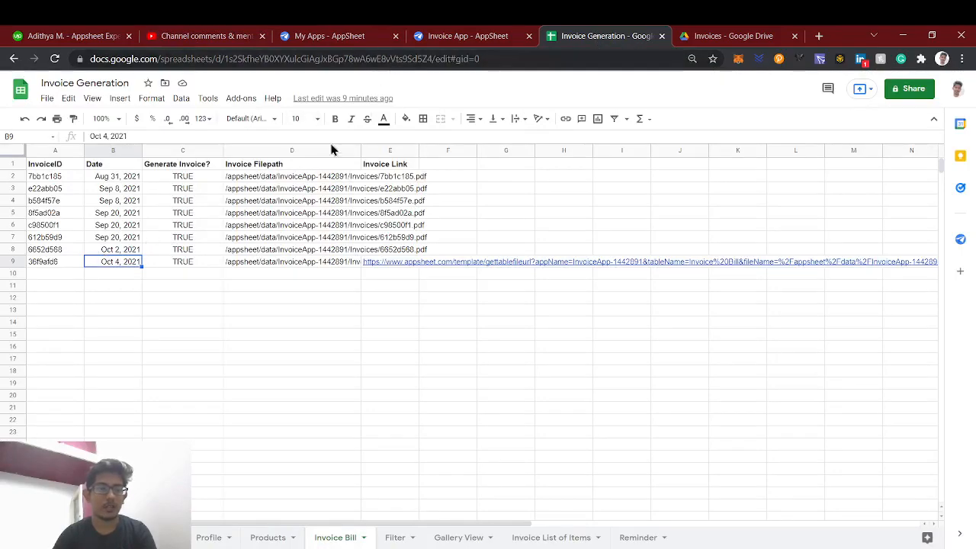
left_click(480, 32)
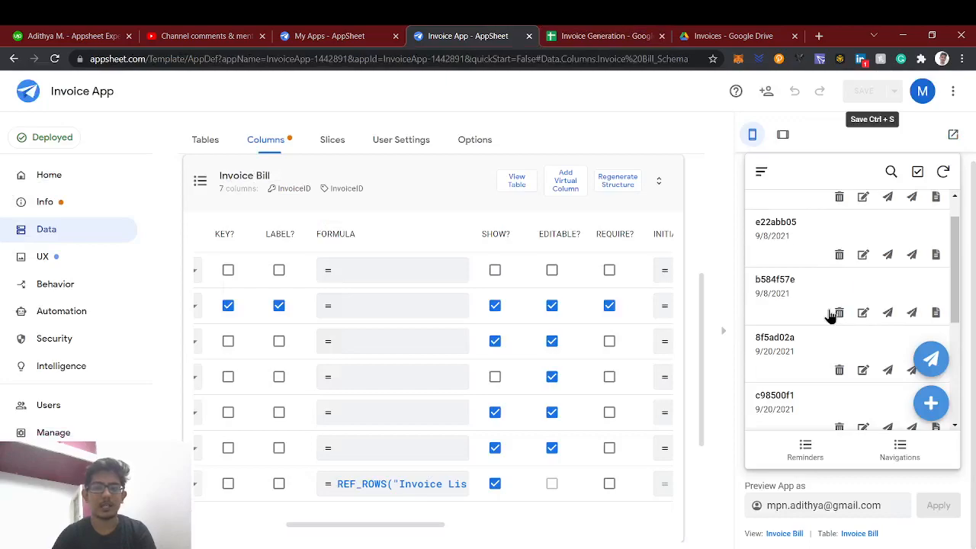
scroll(831, 317, "down", 3)
scroll(831, 317, "up", 3)
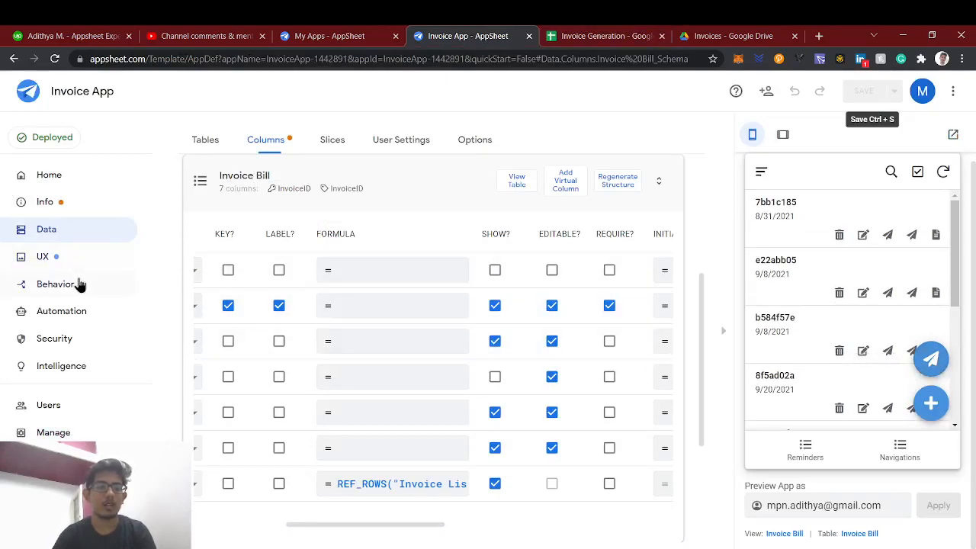
Create a new slice named "Invoice slice" with Invoice Bill as its source table
left_click(324, 142)
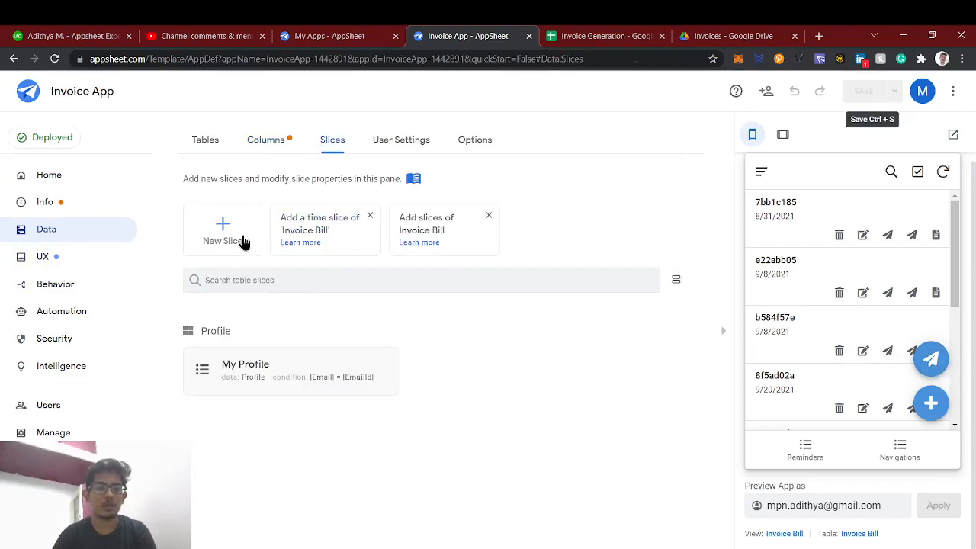
left_click(223, 229)
left_click_drag(420, 232, 286, 233)
type("Invoice slice")
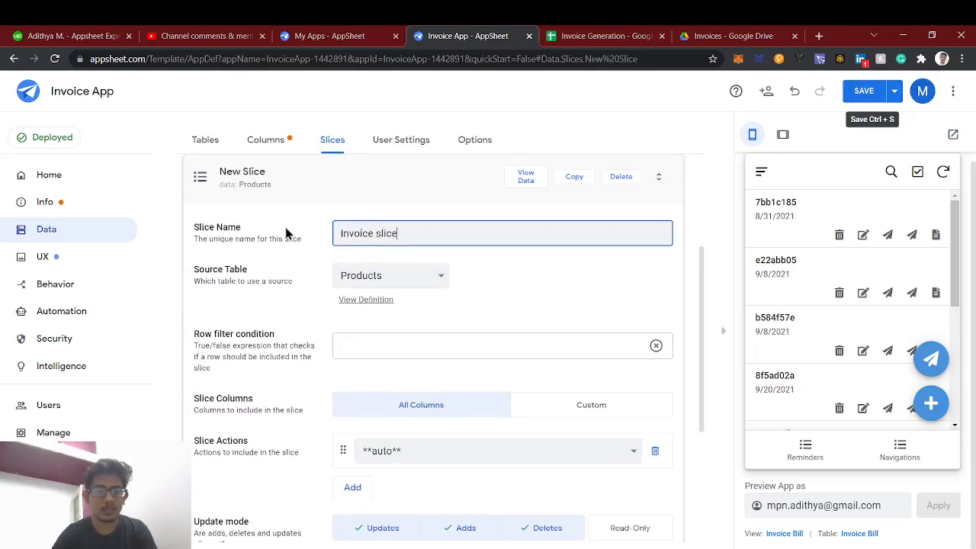
left_click(375, 275)
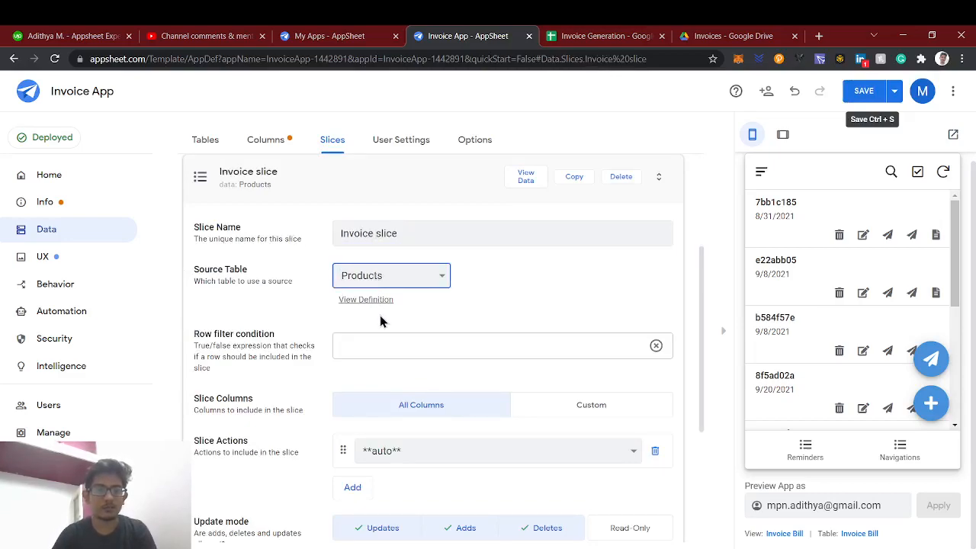
left_click(377, 308)
Start a custom row filter expression for Invoice slice with the Date column and a greater-than operator
left_click(378, 346)
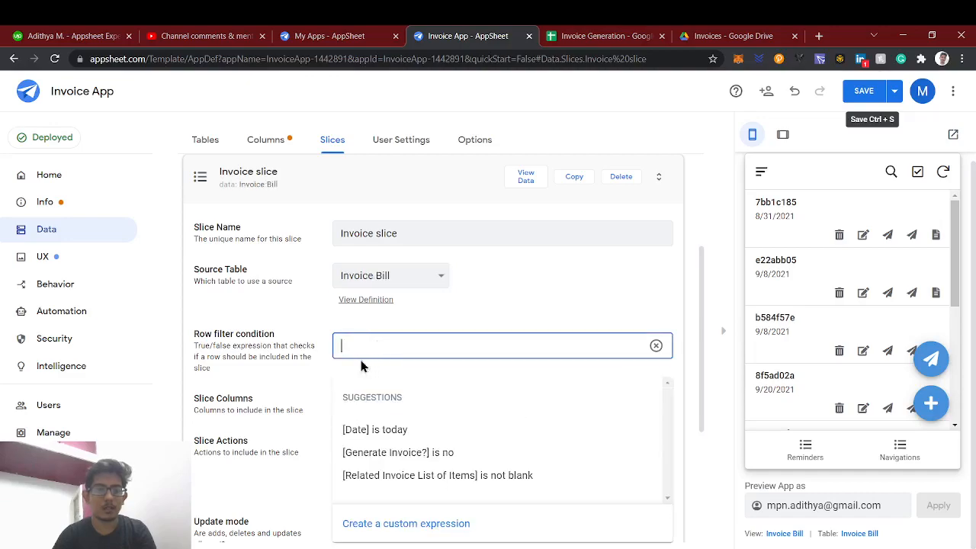
scroll(317, 368, "down", 1)
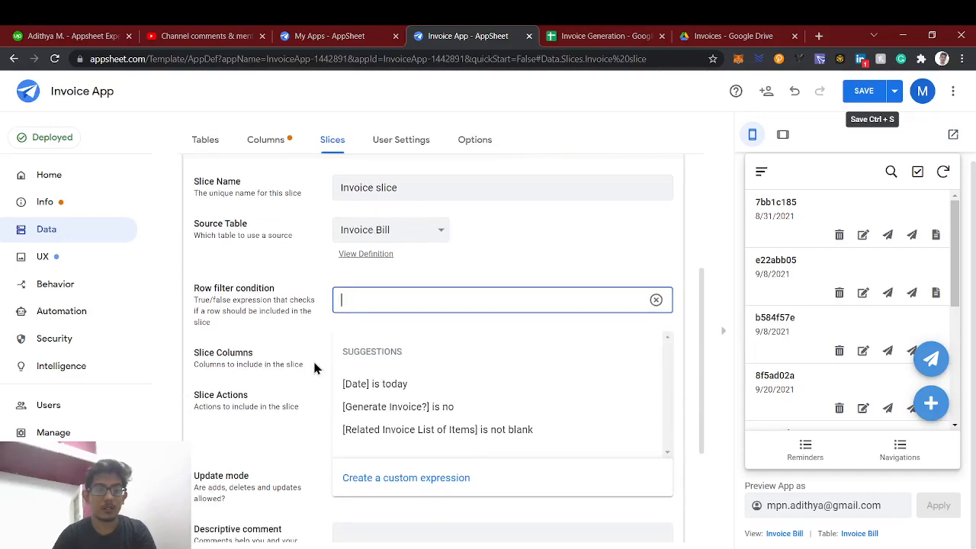
left_click(412, 478)
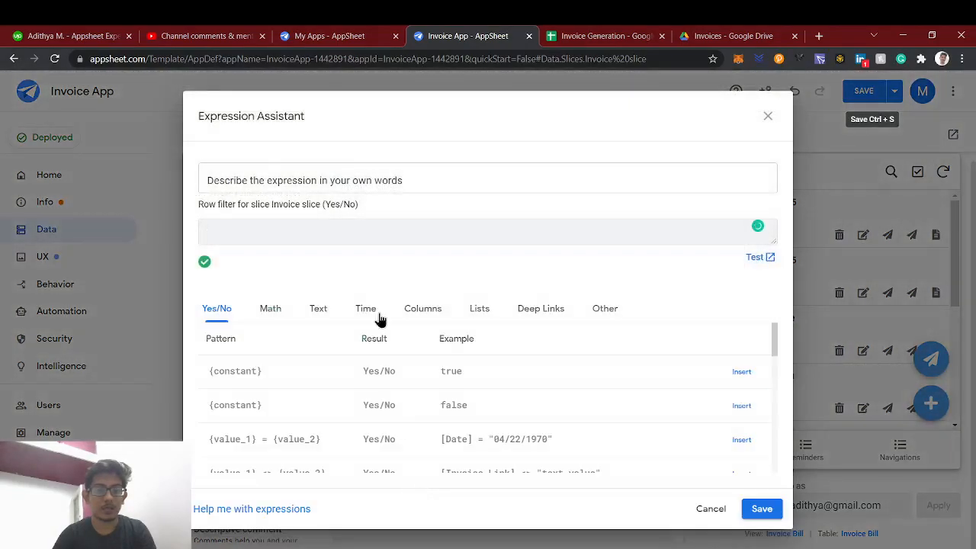
left_click(422, 309)
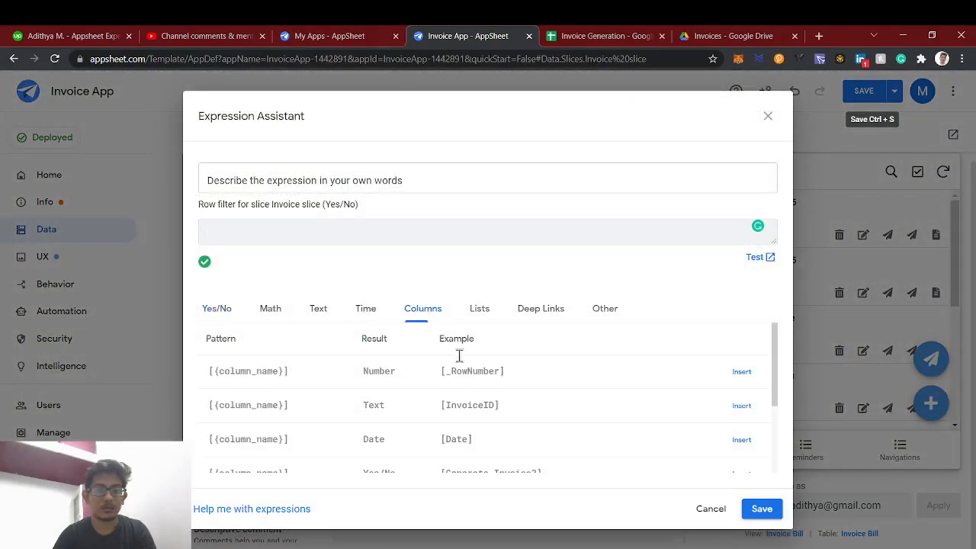
left_click(741, 440)
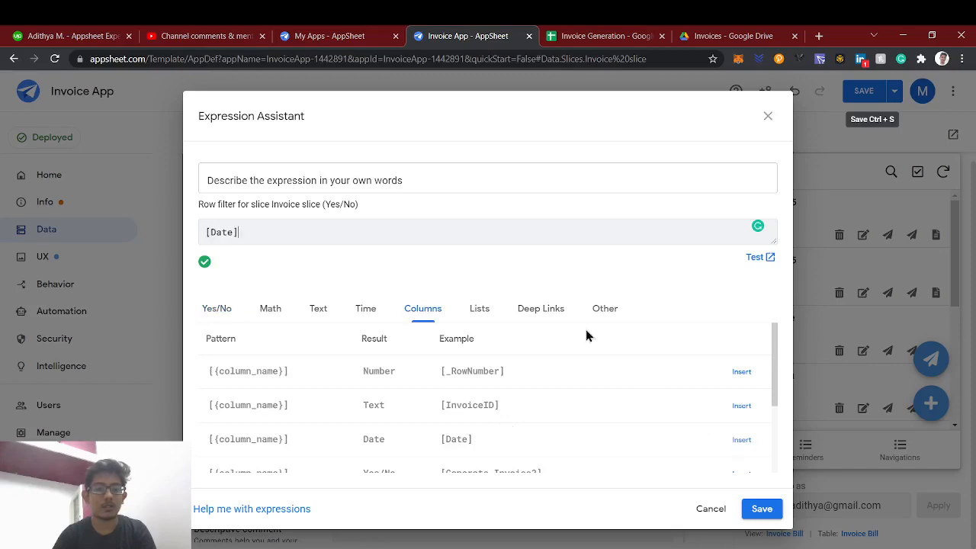
type(">")
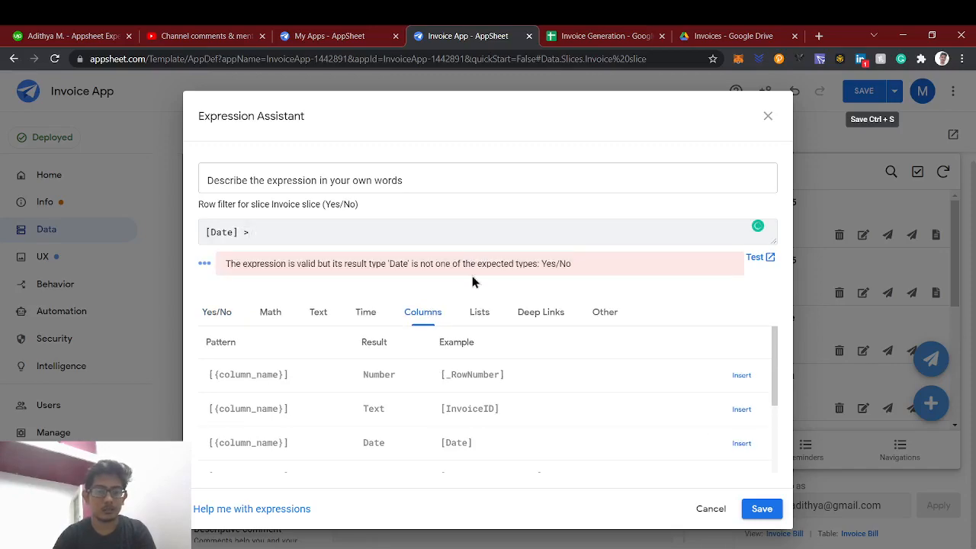
Find the greater-than date example among the Yes/No patterns and copy its "04/22/1970" value into the expression after [Date] >
scroll(480, 439, "down", 5)
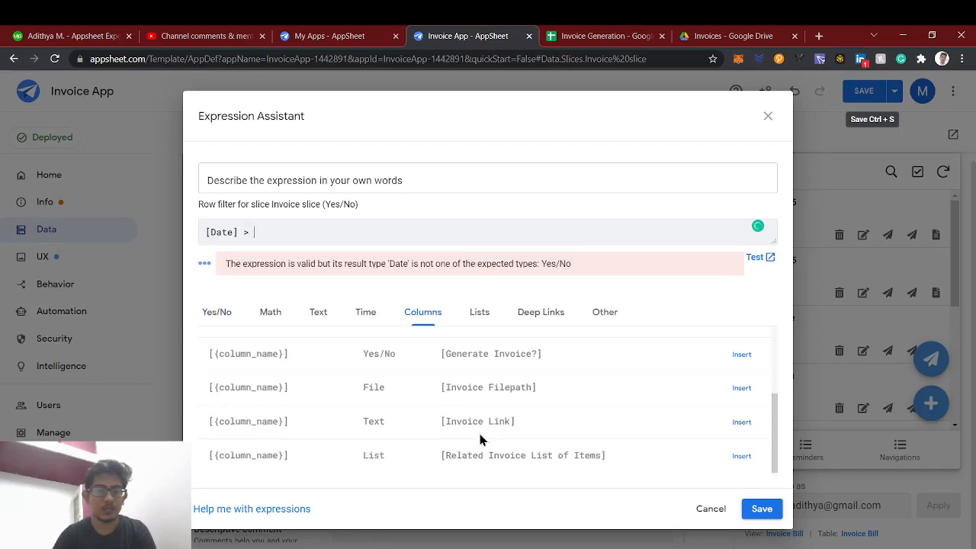
left_click(359, 315)
scroll(322, 347, "down", 5)
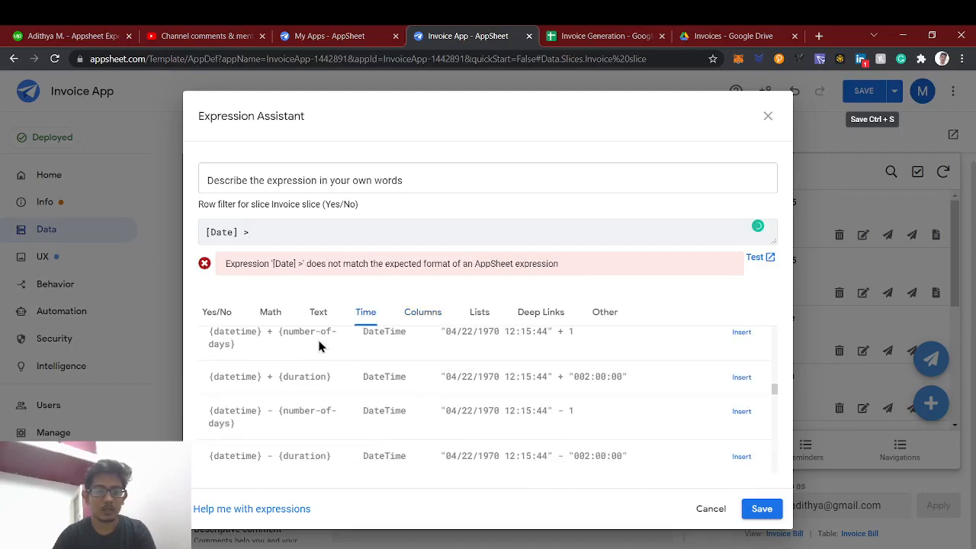
left_click(221, 314)
scroll(538, 442, "up", 10)
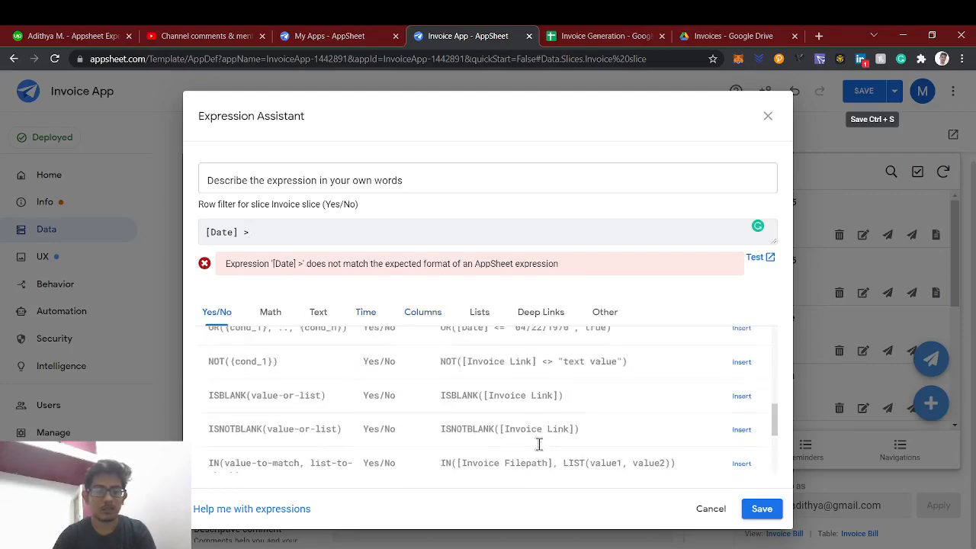
scroll(539, 444, "down", 1)
left_click_drag(556, 413, 488, 416)
key("ctrl+c")
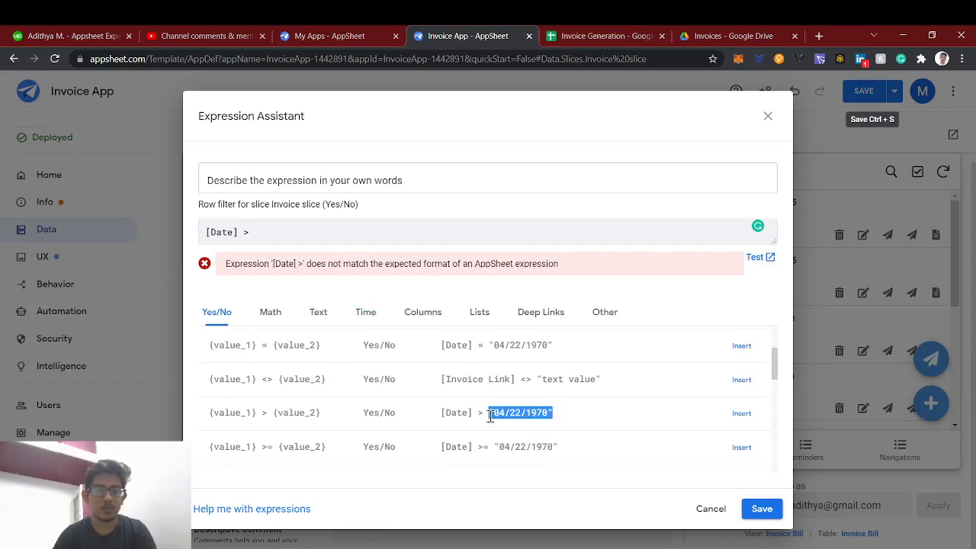
left_click(294, 234)
key("ctrl+v")
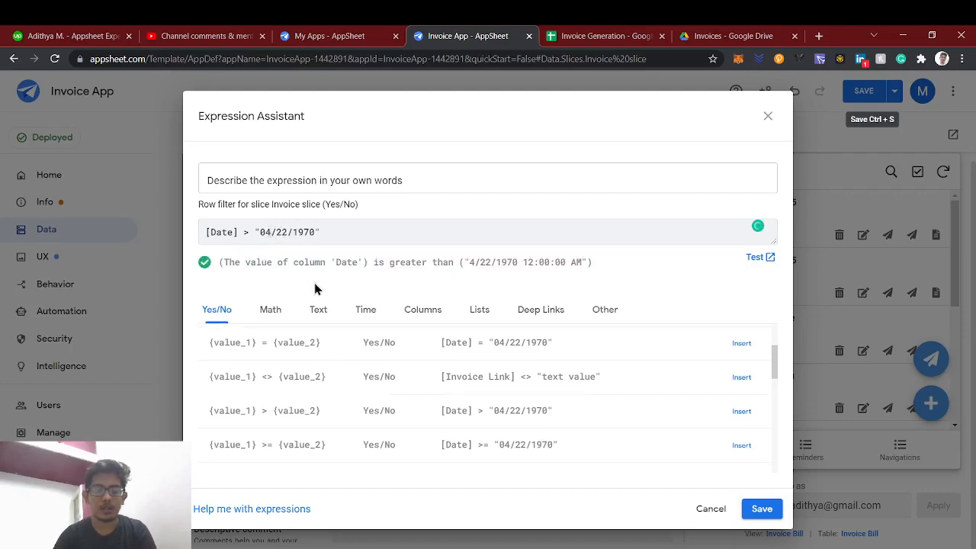
Change the comparison date in the row filter to "10/01/2020", and save the expression and the app
key("BackSpace")
key("BackSpace")
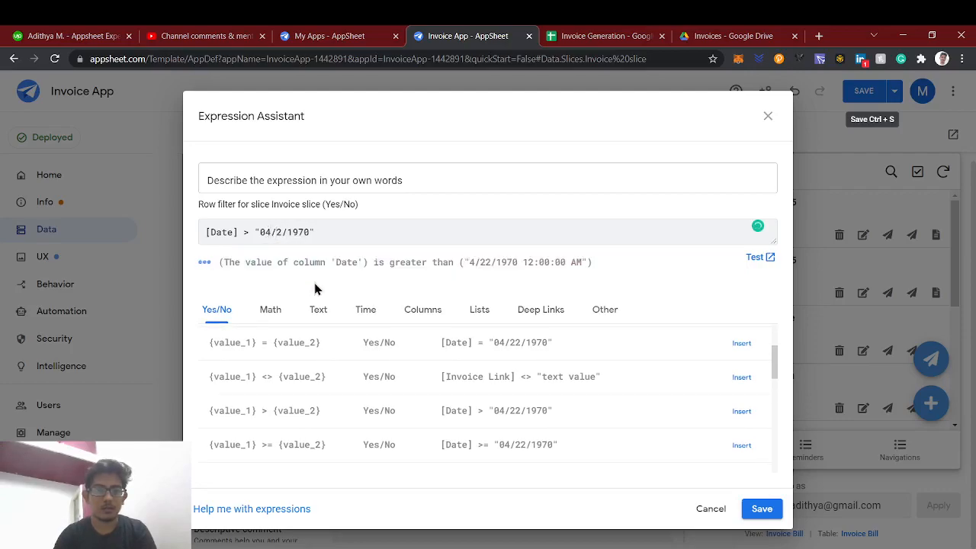
type("01")
key("BackSpace")
type("10=")
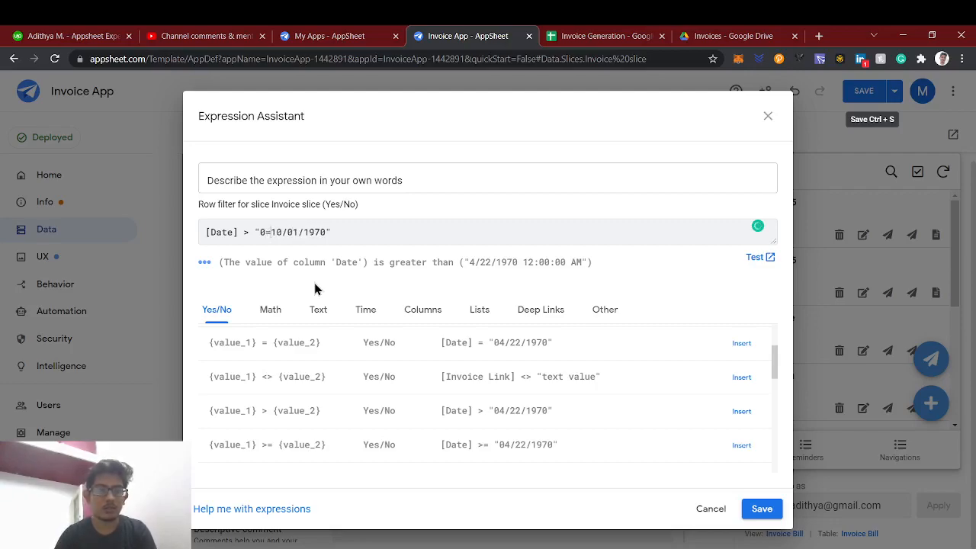
key("BackSpace")
key("BackSpace")
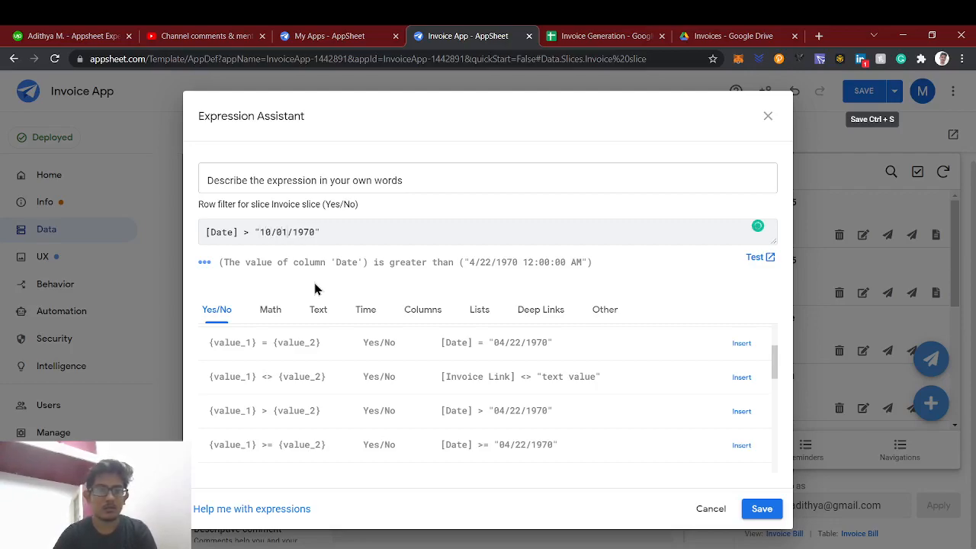
key("Delete")
key("Delete")
key("BackSpace")
key("BackSpace")
type("2")
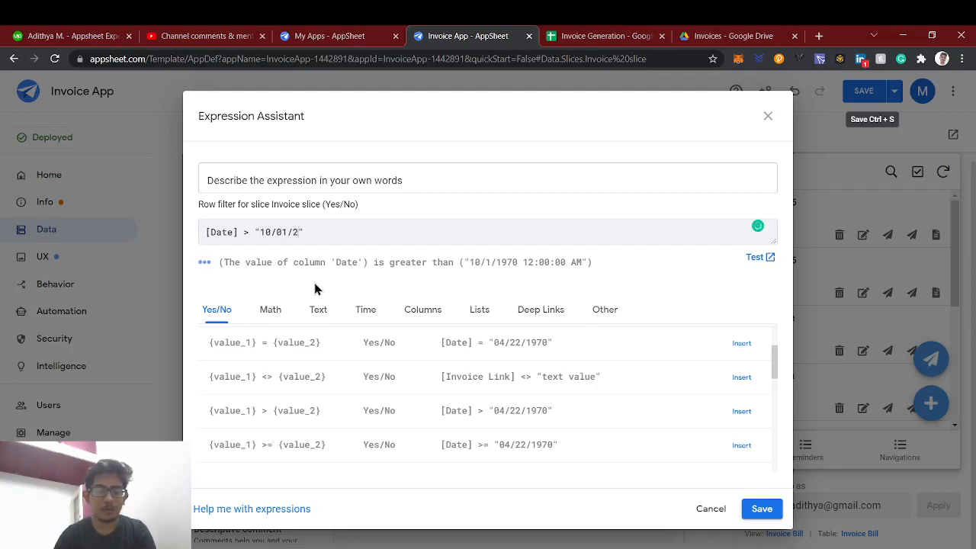
type("020")
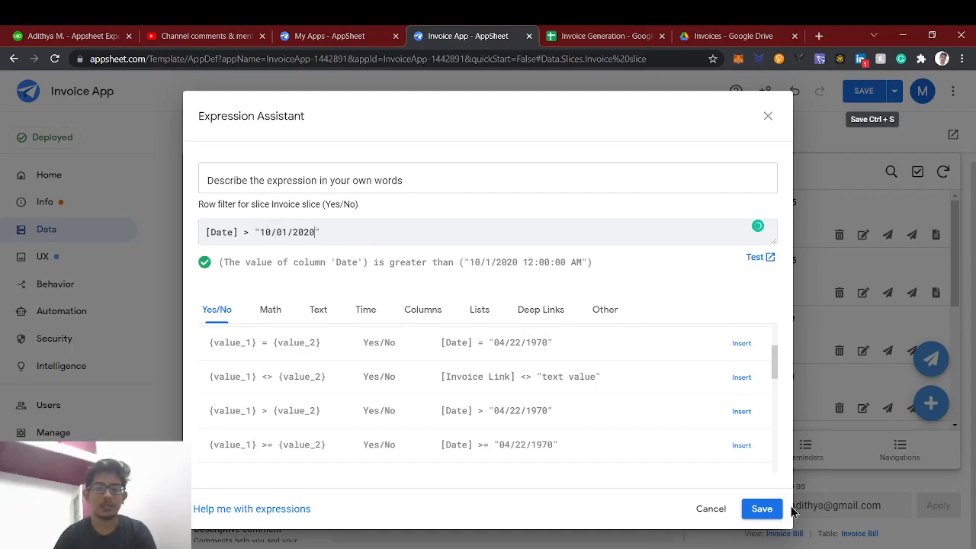
left_click(762, 509)
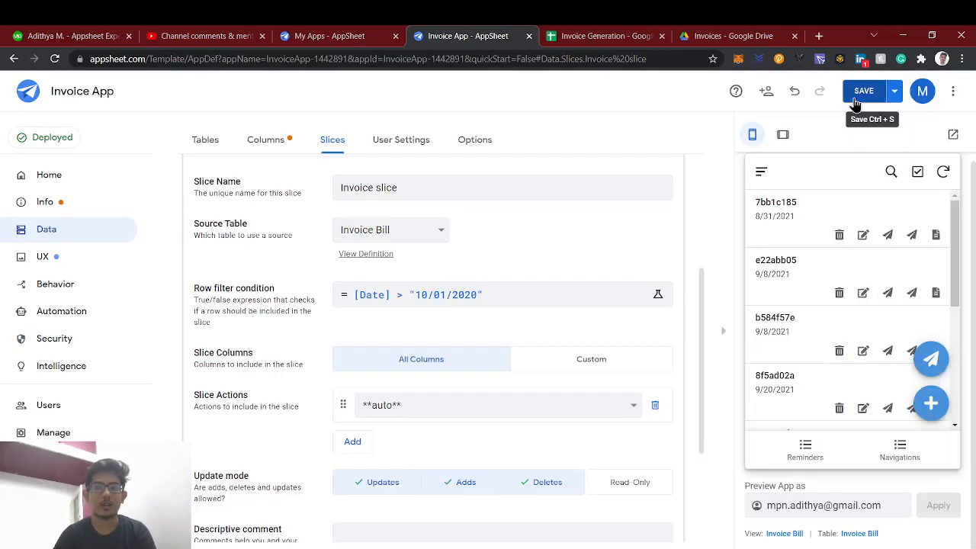
left_click(857, 95)
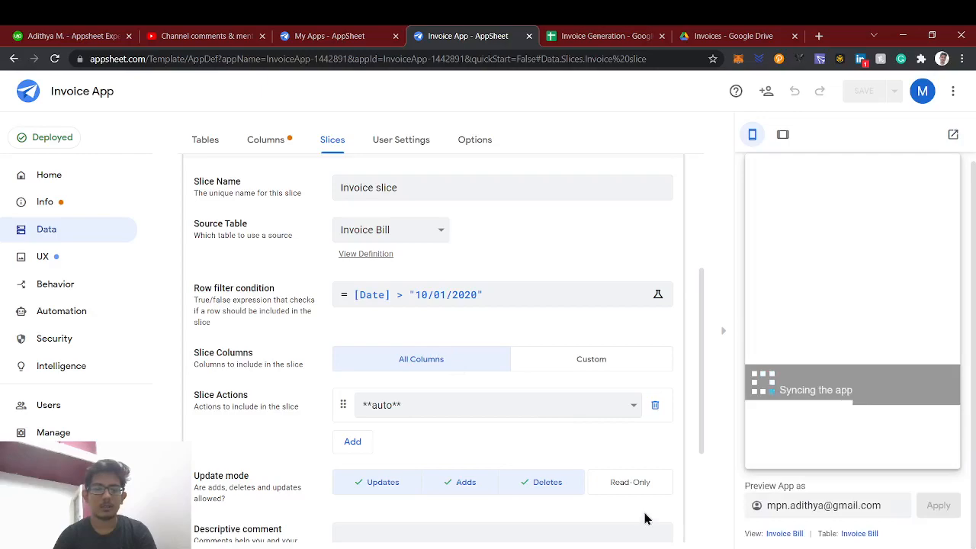
key("alt+Tab")
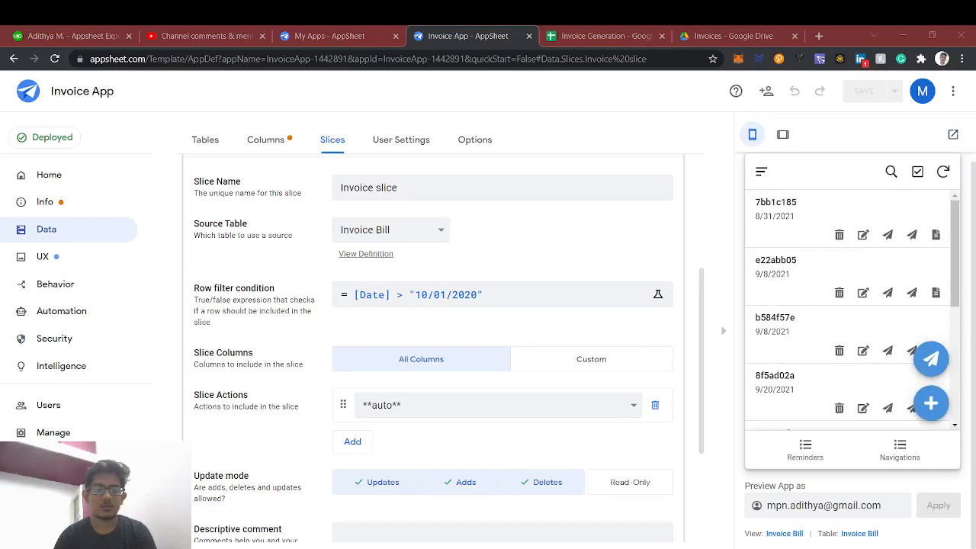
key("alt+Tab")
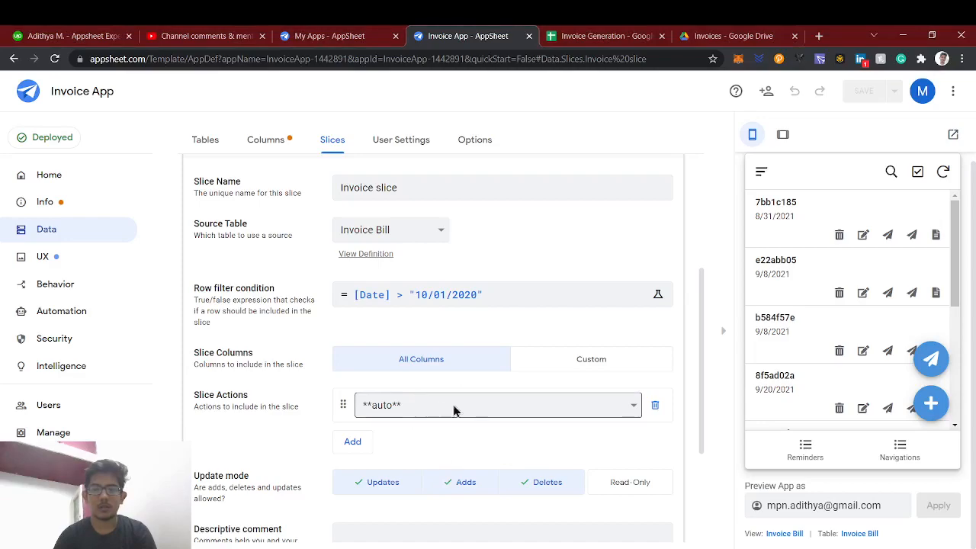
Create a new UX view that uses Invoice slice as its data
scroll(414, 251, "up", 1)
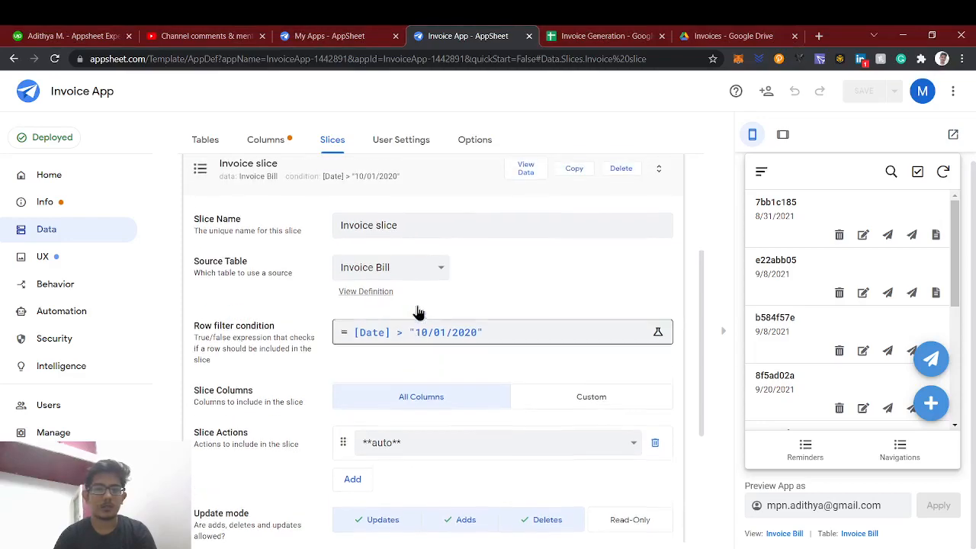
left_click(93, 259)
left_click(221, 241)
left_click(403, 263)
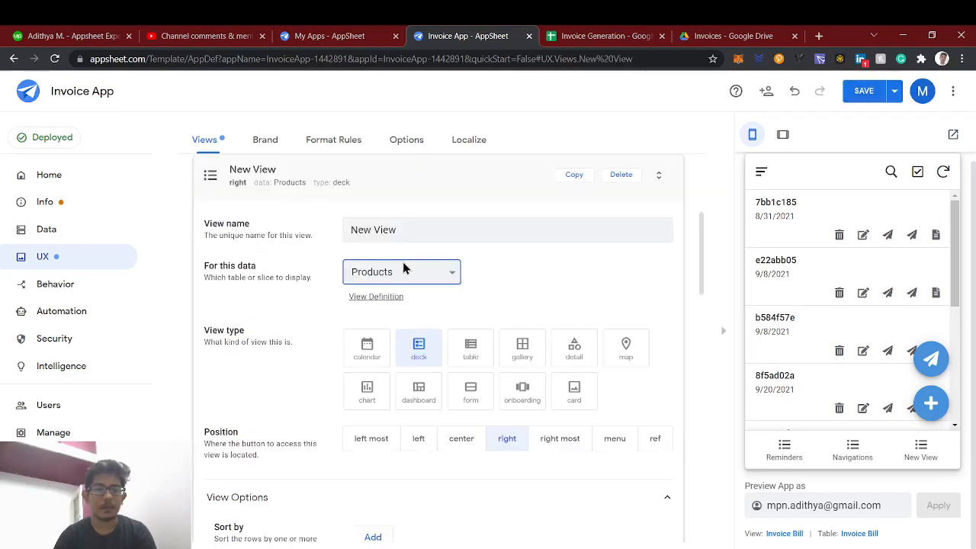
left_click(396, 396)
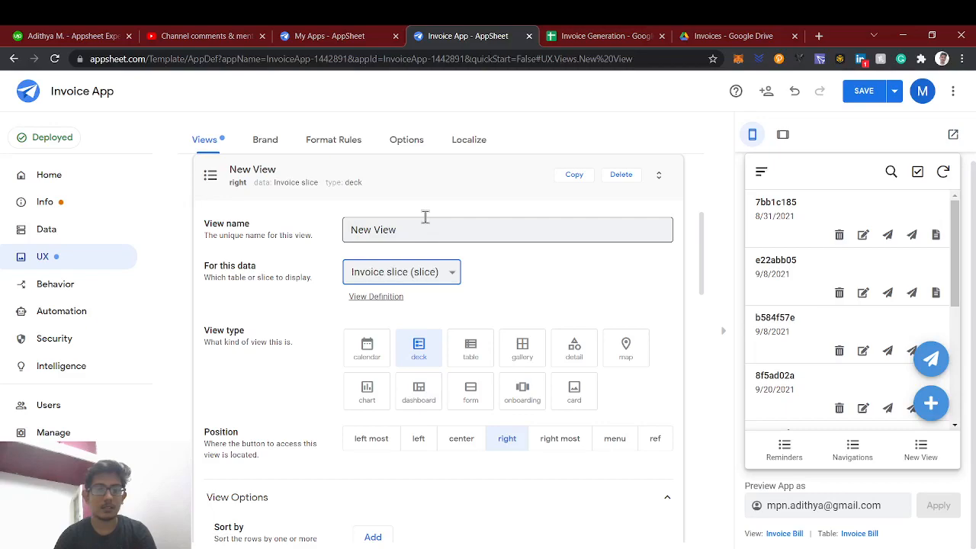
Name the new view "Custom Invoice" and save the app
left_click_drag(425, 219, 312, 230)
type("Custom INvoi")
key("BackSpace")
key("BackSpace")
key("BackSpace")
key("BackSpace")
type("no")
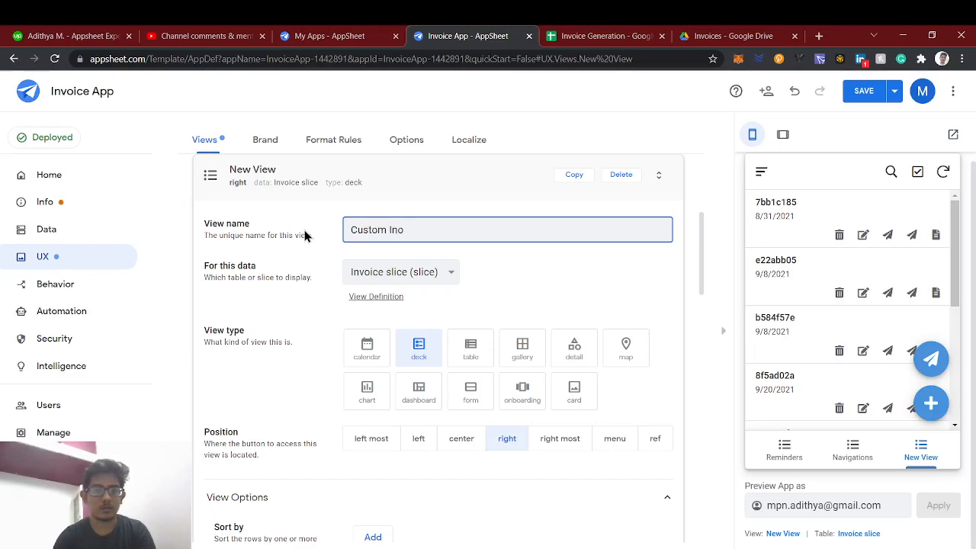
type("ivvoice")
key("BackSpace")
key("BackSpace")
type("ce")
key("Left")
key("Left")
key("Left")
key("Left")
key("Left")
key("BackSpace")
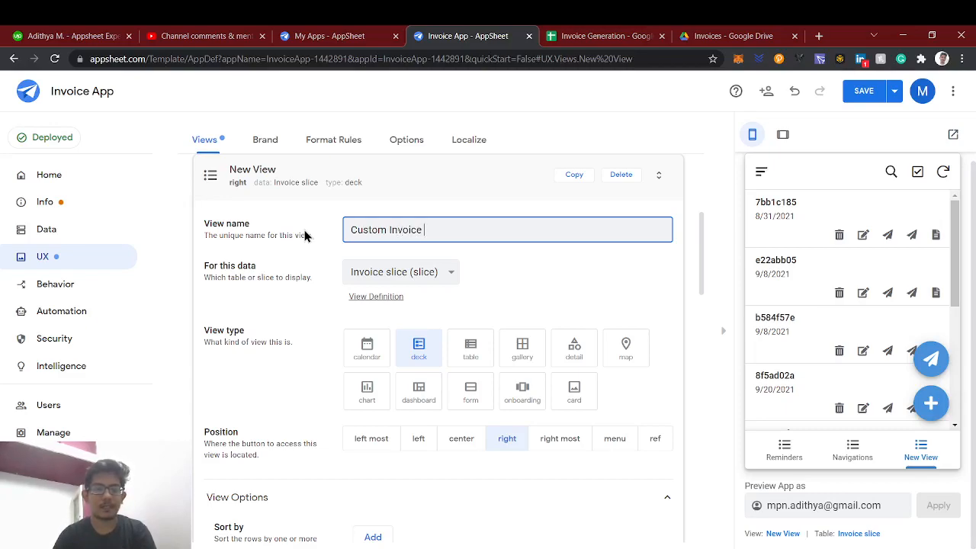
left_click(305, 237)
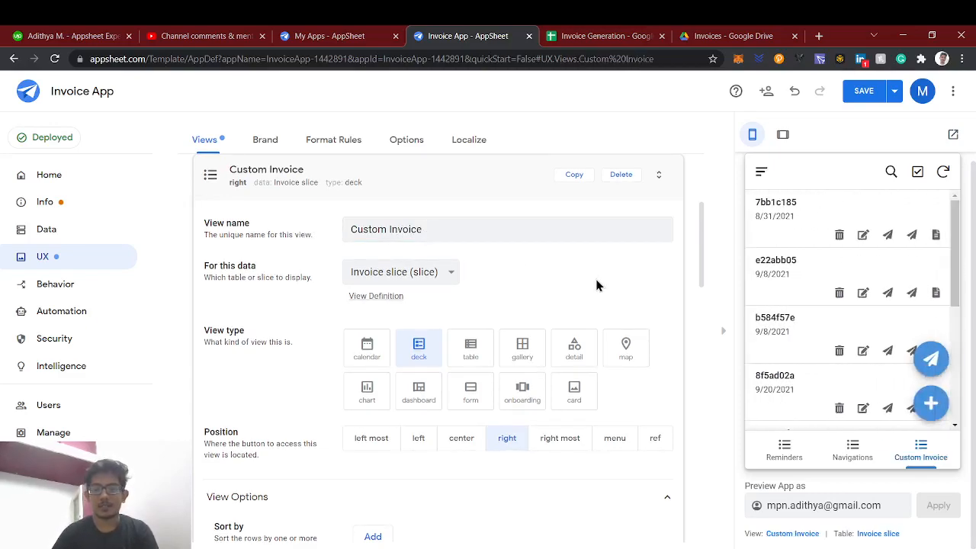
left_click(846, 95)
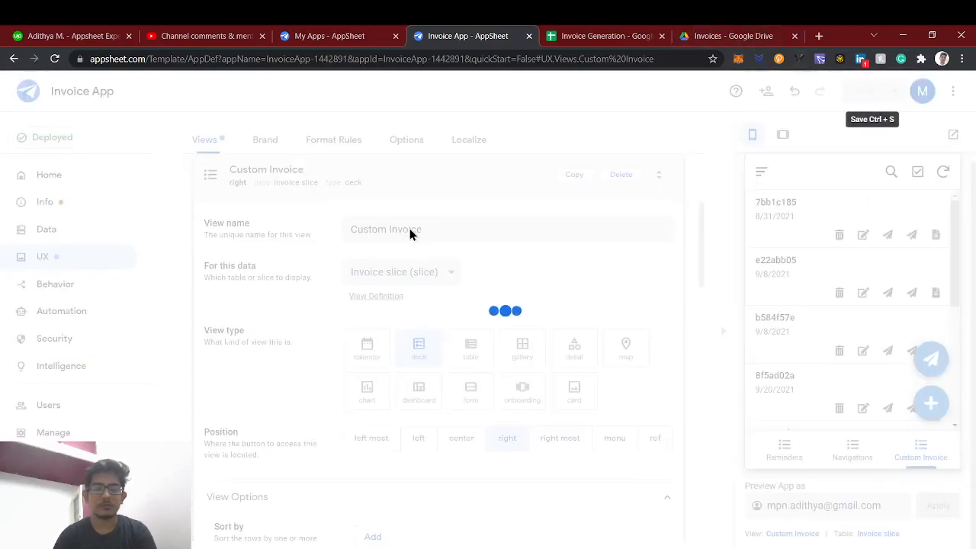
Check the October dates in the Invoice Bill sheet, and compare them with the invoices in the previewed Custom Invoice view
left_click(643, 36)
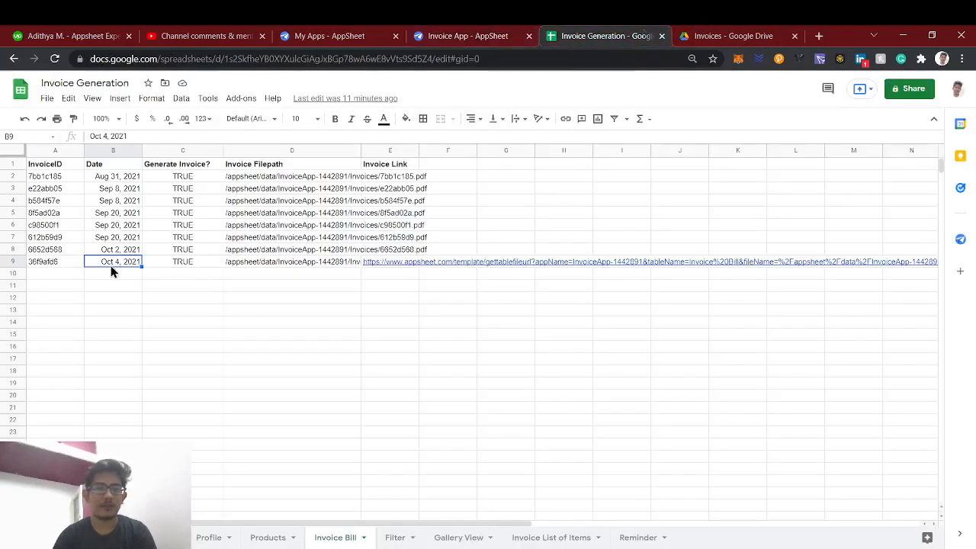
left_click(89, 249)
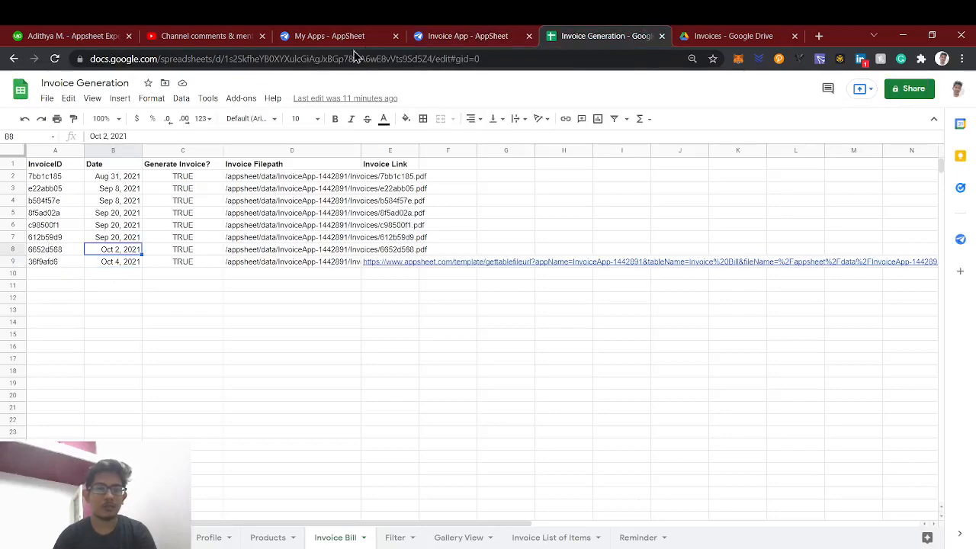
left_click(423, 35)
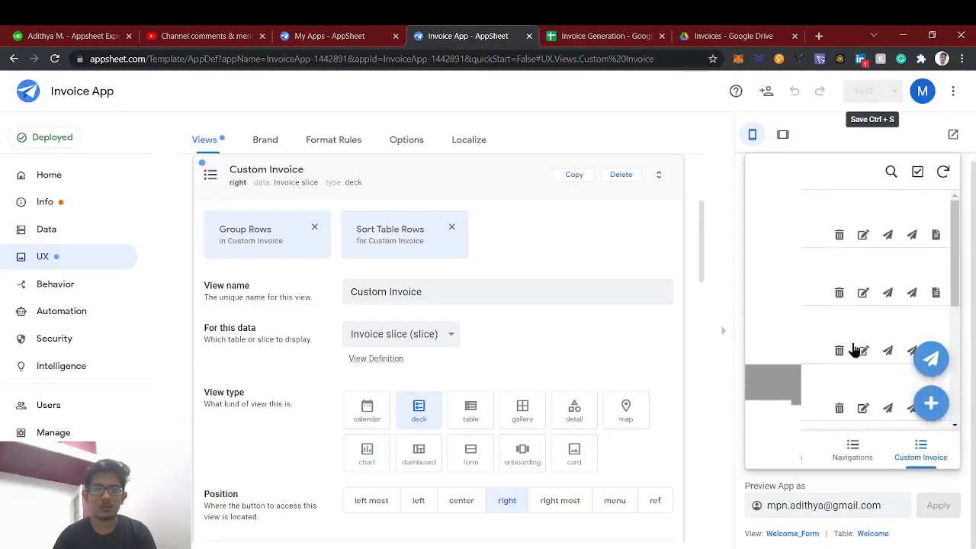
left_click(851, 449)
left_click(931, 457)
scroll(841, 348, "down", 4)
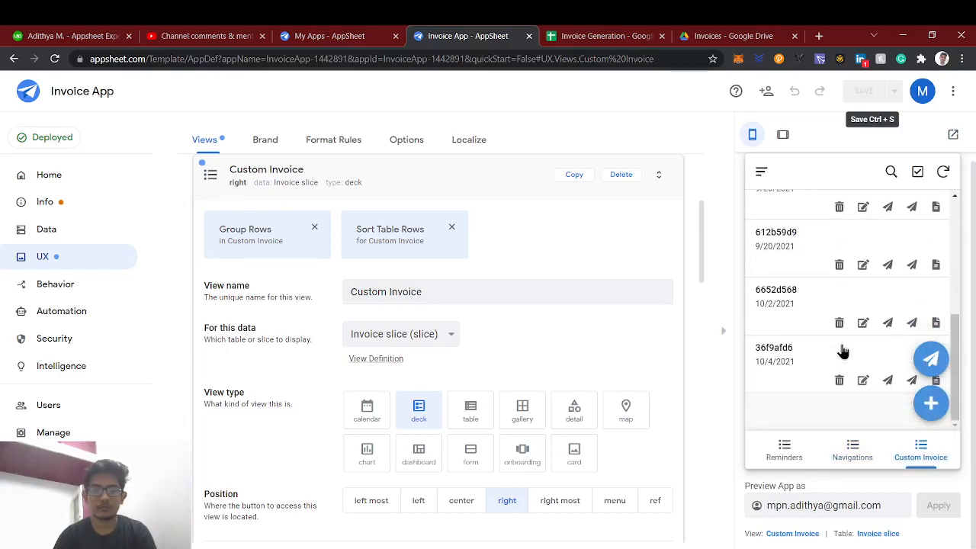
Open the Invoice slice definition from the view and review its row filter condition and other settings
left_click(384, 361)
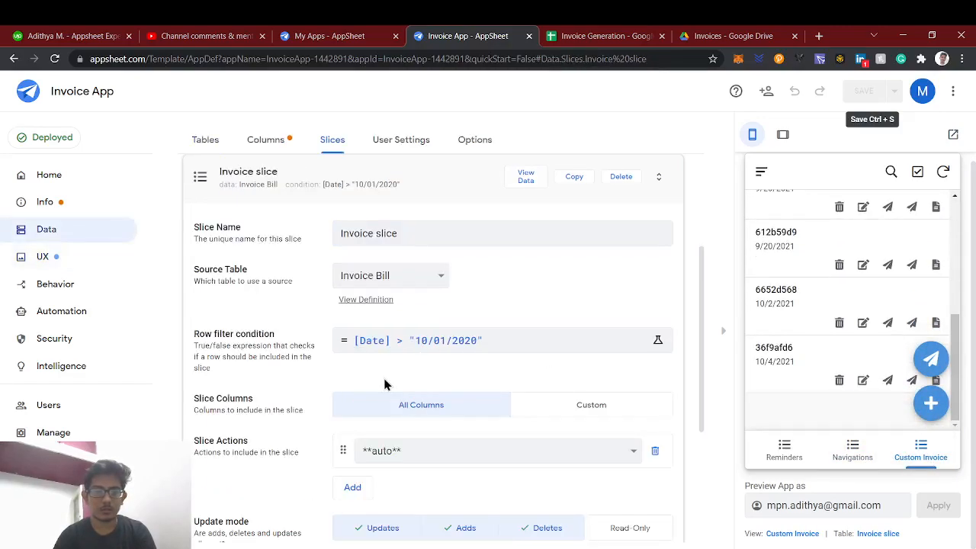
scroll(364, 375, "down", 1)
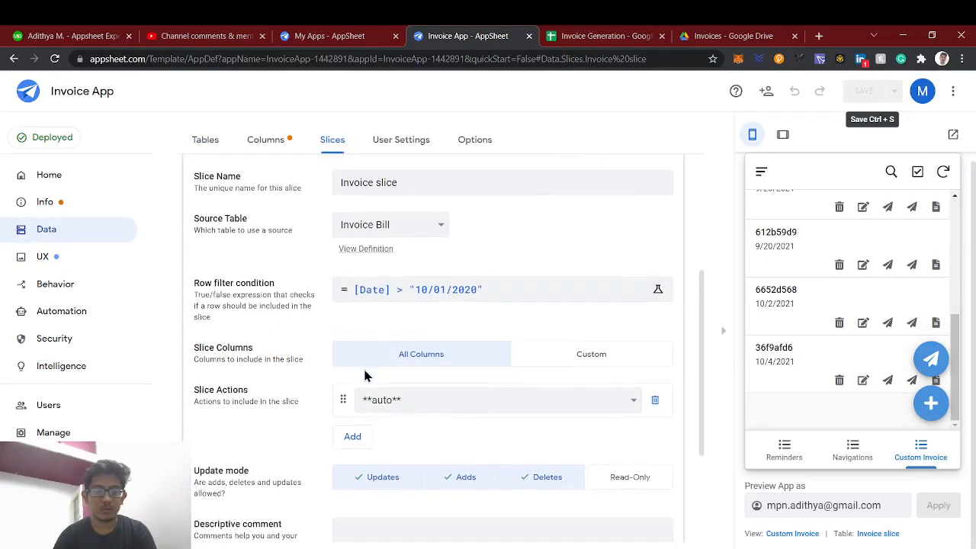
scroll(448, 335, "down", 4)
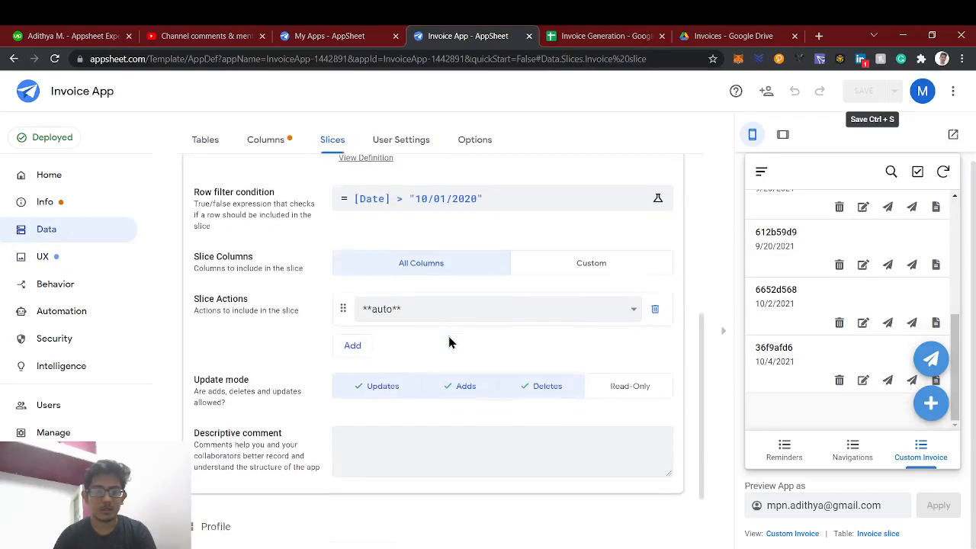
scroll(449, 342, "up", 5)
scroll(844, 320, "up", 5)
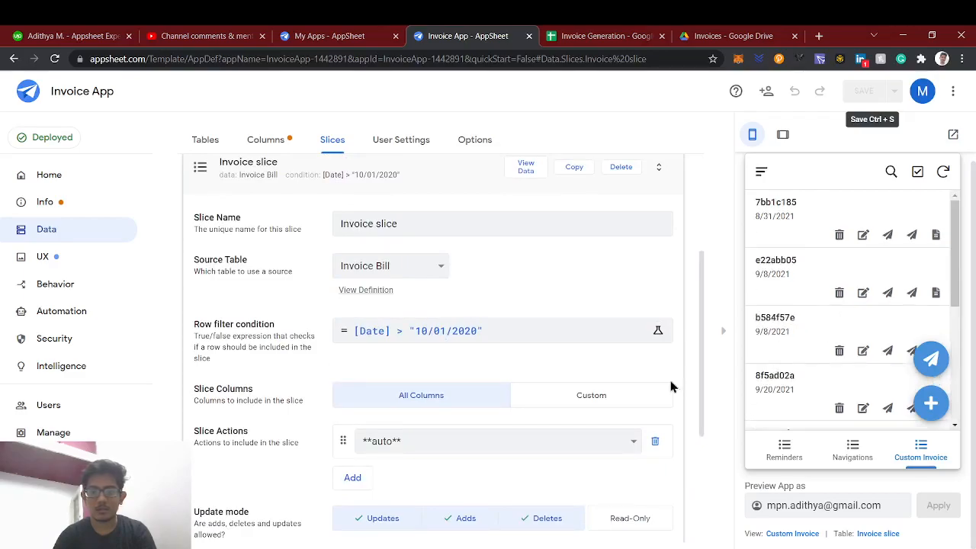
Change the Invoice slice's row filter condition to [Date] > "10/01/2021" and save the app
left_click(488, 335)
left_click(317, 232)
key("BackSpace")
type("1")
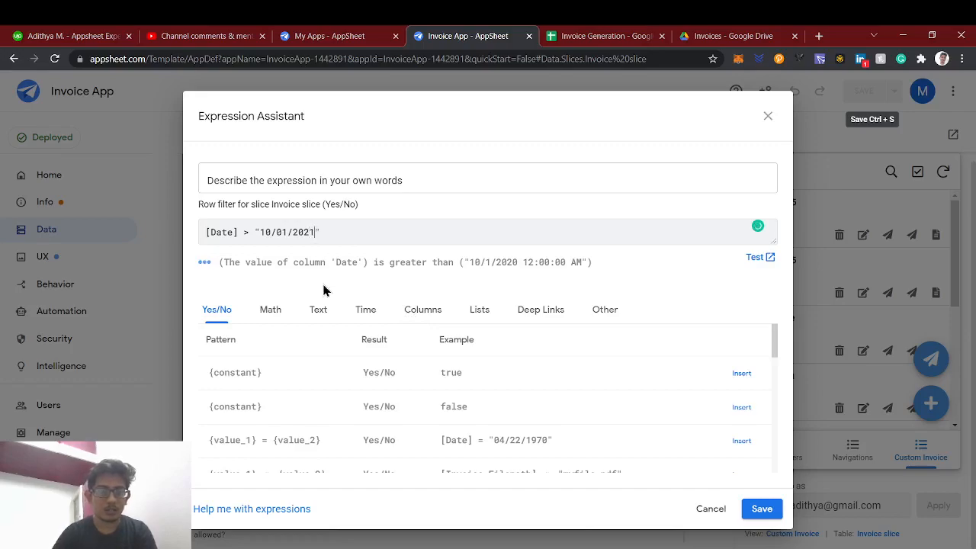
left_click(761, 509)
left_click(867, 95)
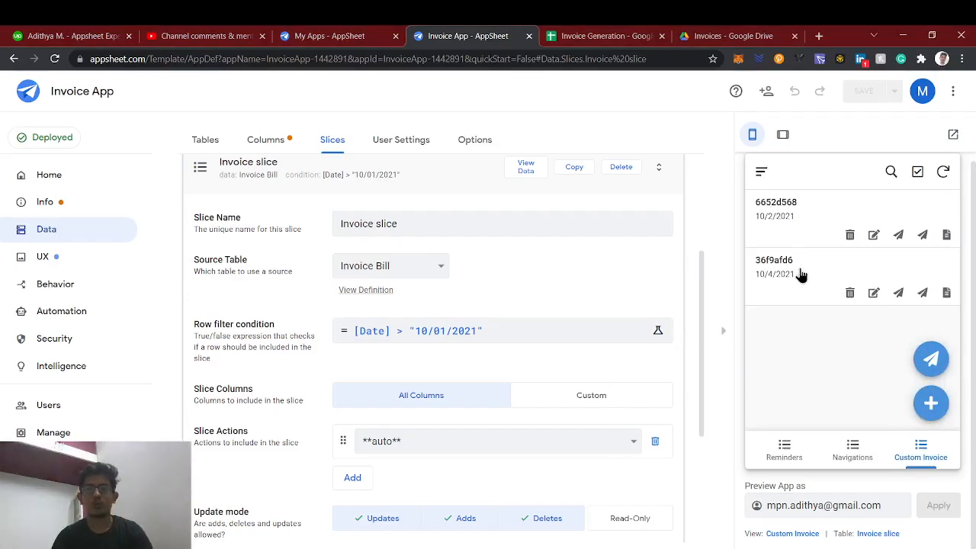
Compare the filtered Custom Invoice preview with the Invoice Bill sheet's dates, and review the Invoice slice definition
left_click(560, 34)
left_click(478, 30)
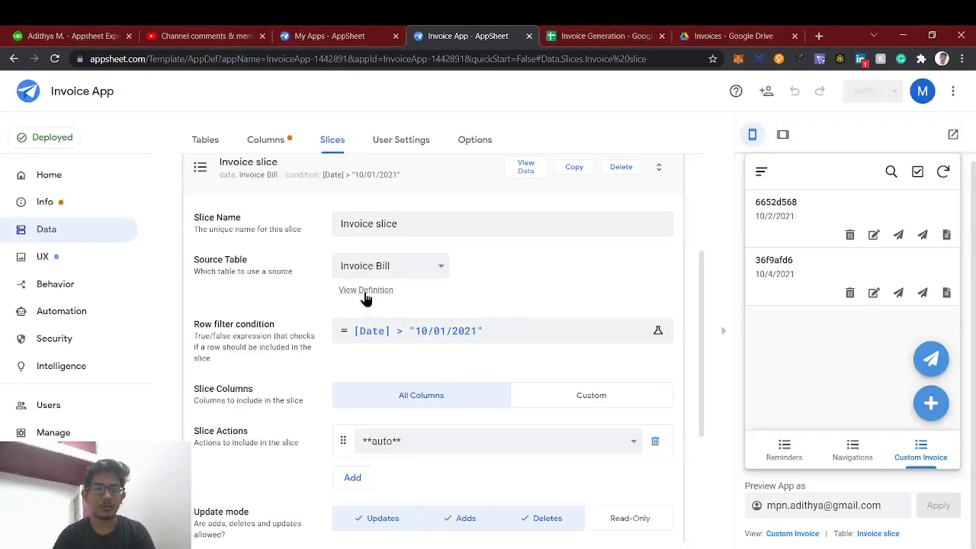
scroll(261, 205, "up", 2)
scroll(288, 329, "down", 2)
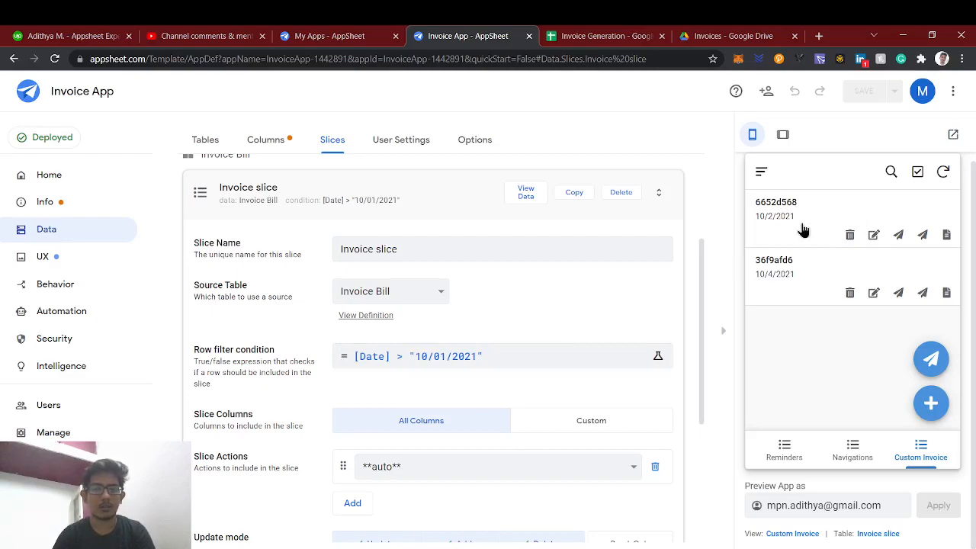
Switch to the Invoice Generation spreadsheet, add a new sheet after Invoice Bill, and name it DateFilter
left_click(599, 36)
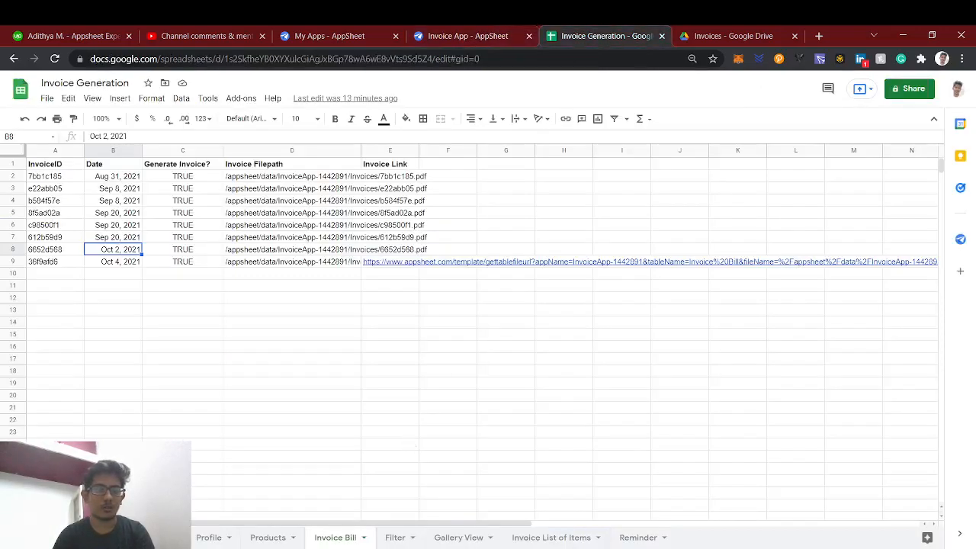
left_click(38, 537)
double_click(400, 538)
type("Filt")
key("Home")
type("Date")
key("End")
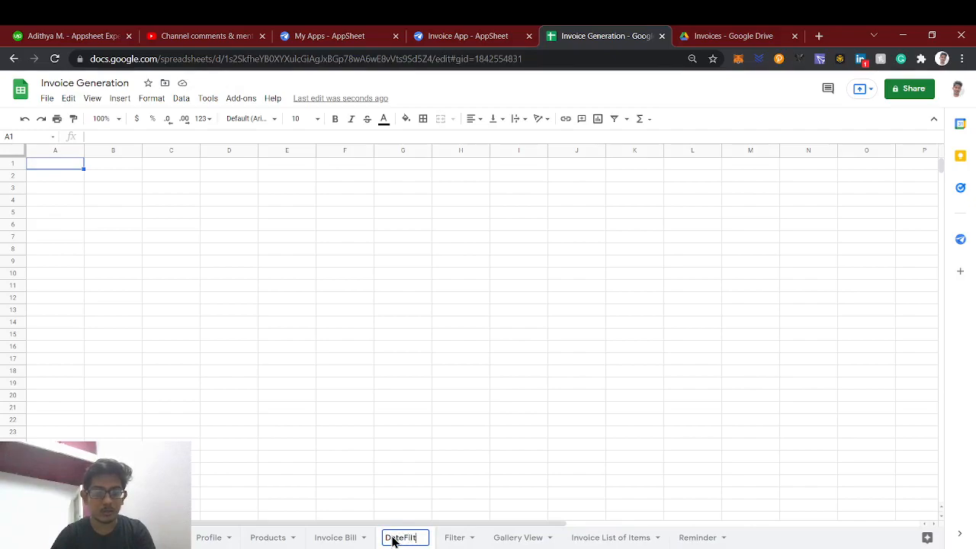
type("er")
key("Return")
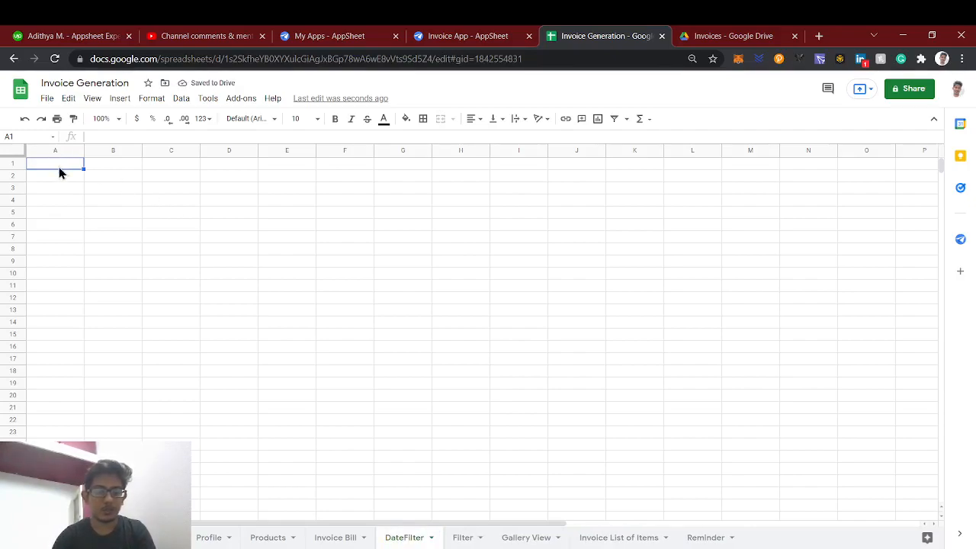
Enter the column headers uniqueId, Start Date and End Date in cells A1 to C1 of the DateFilter sheet
type("uniqu")
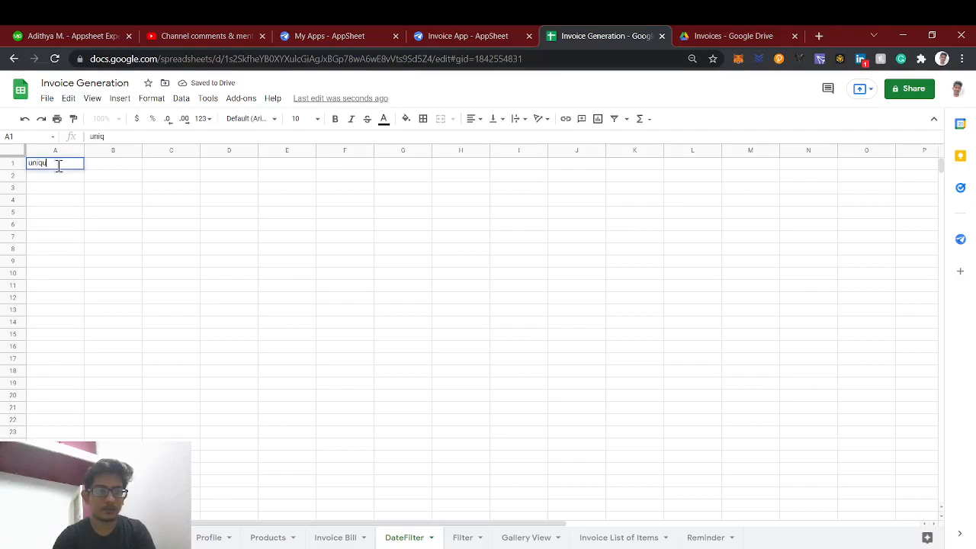
type("eId")
key("Tab")
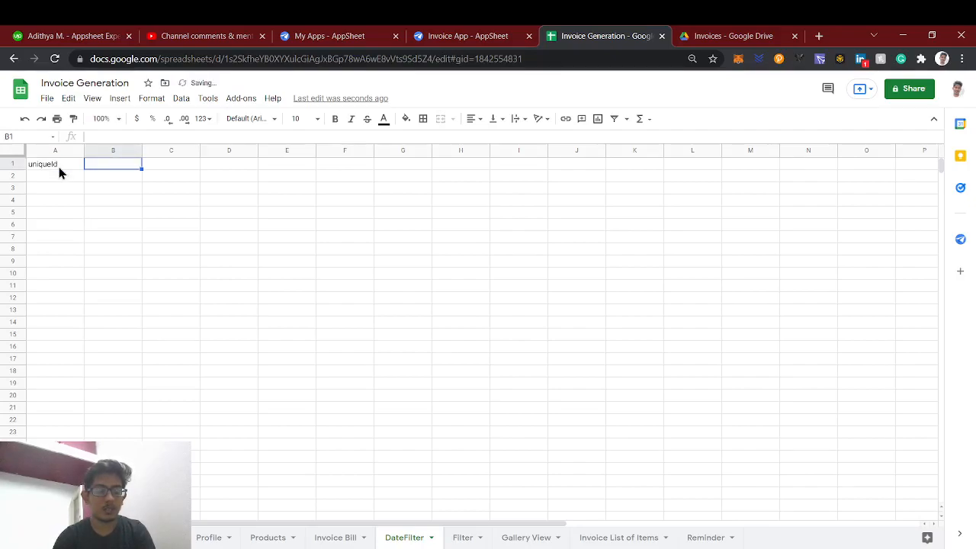
type("Start Date")
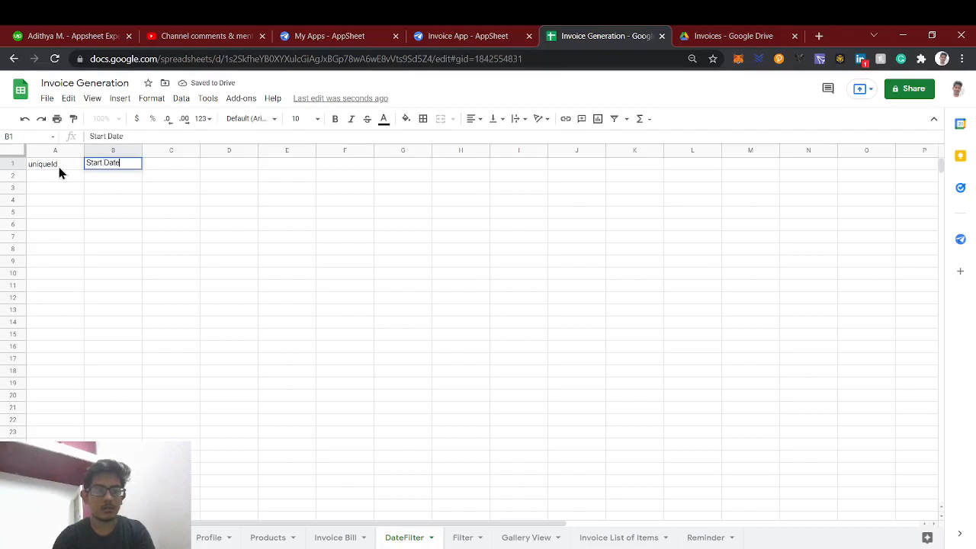
key("Tab")
type("En")
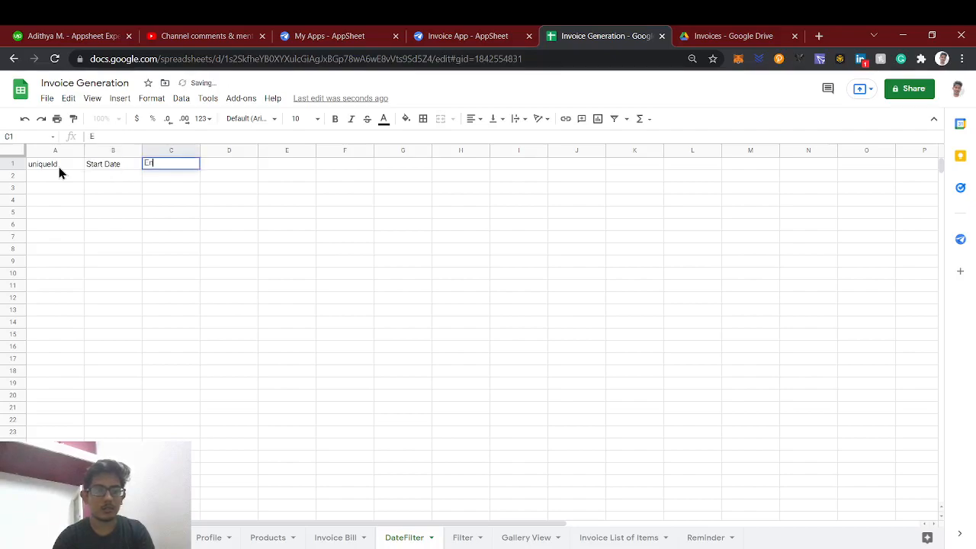
type("d Date")
key("Return")
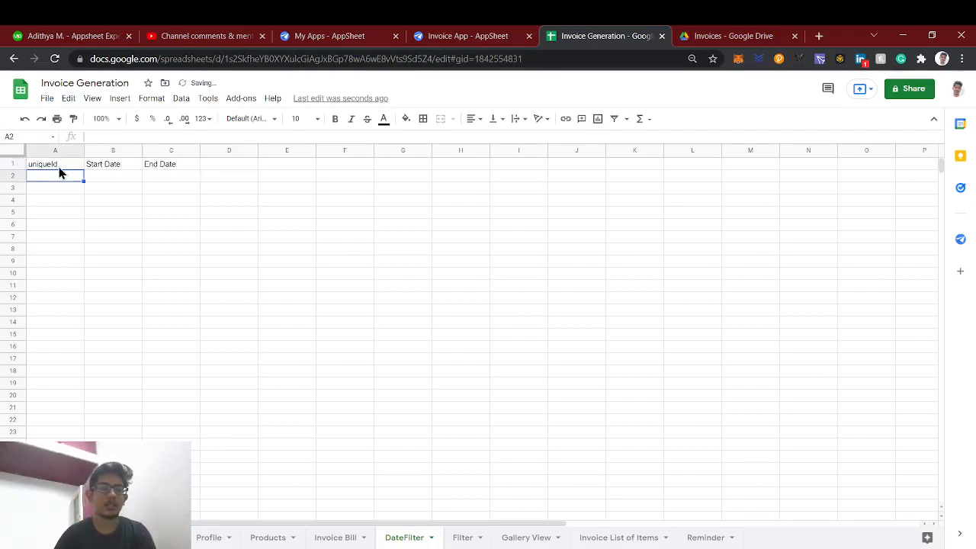
left_click(137, 188)
left_click(177, 187)
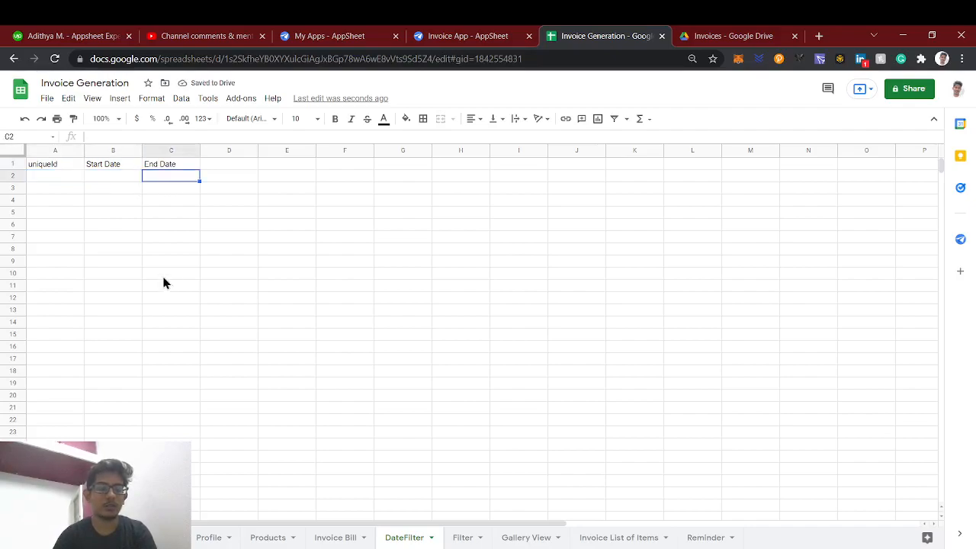
left_click(113, 185)
left_click(164, 187)
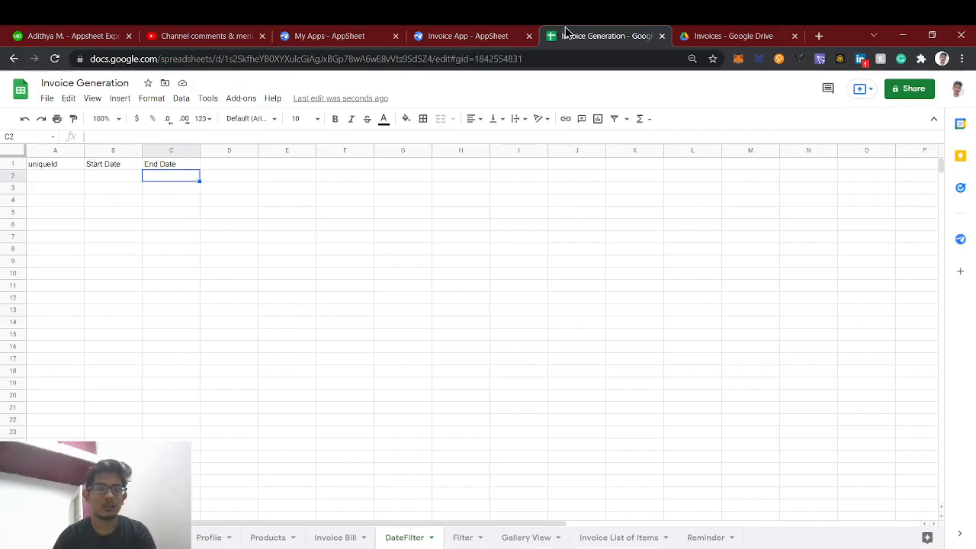
left_click(110, 288)
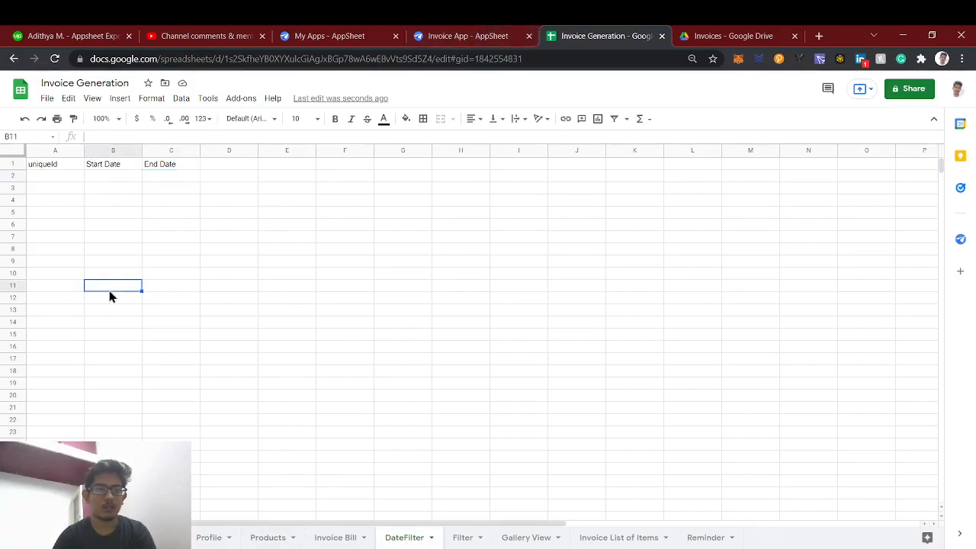
Switch back to the AppSheet editor, open the Invoice App's list of data tables, and reload the page
left_click(503, 34)
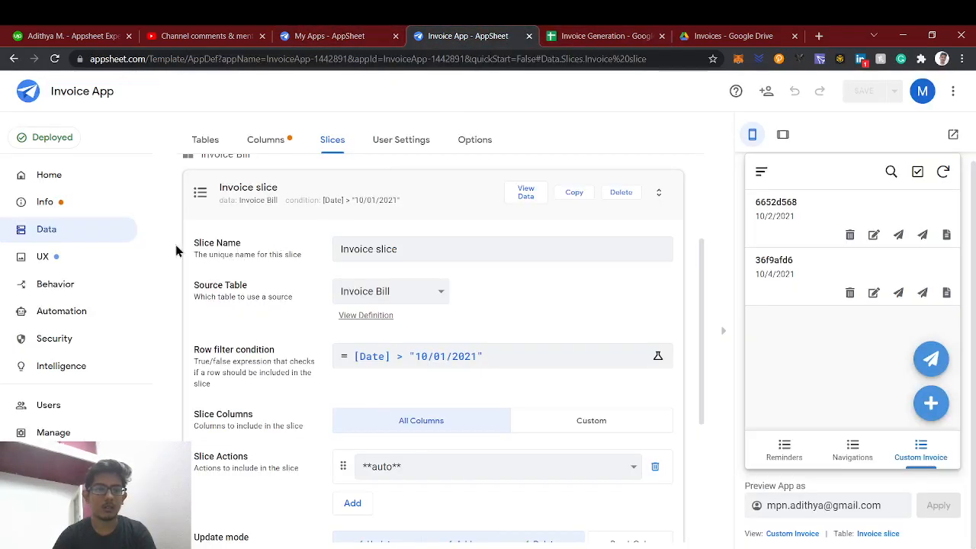
left_click(99, 260)
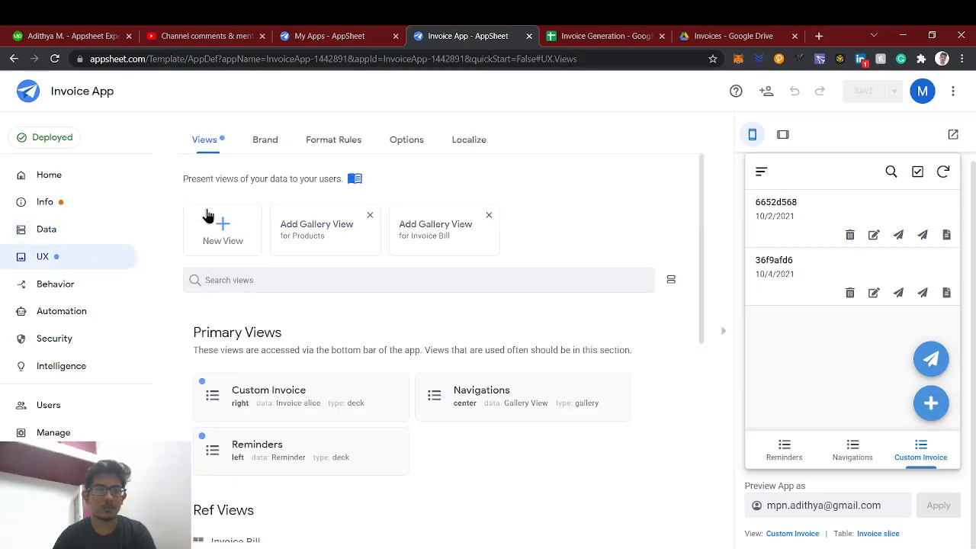
left_click(101, 228)
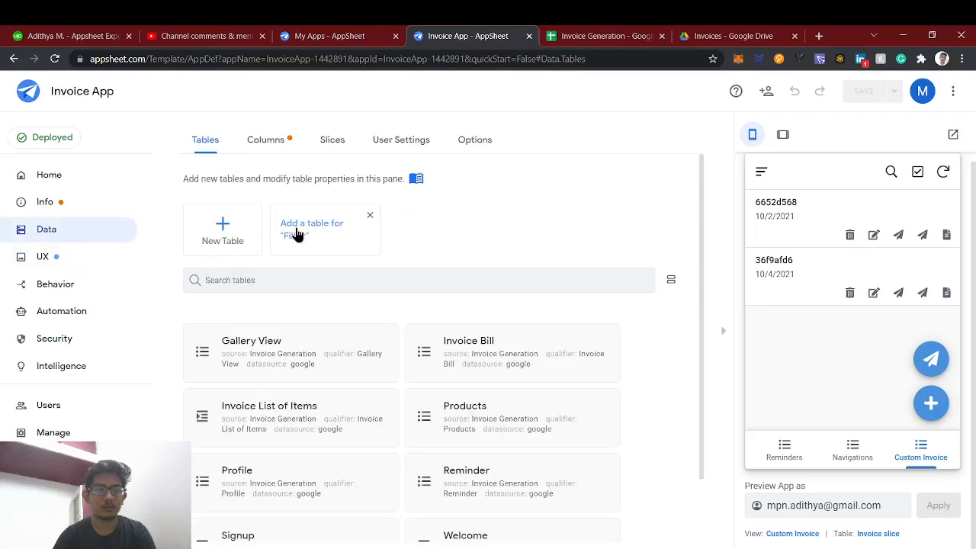
left_click(55, 58)
Delete the old Filter sheet with the Date Start and Date End headers from the Invoice Generation spreadsheet
left_click(583, 35)
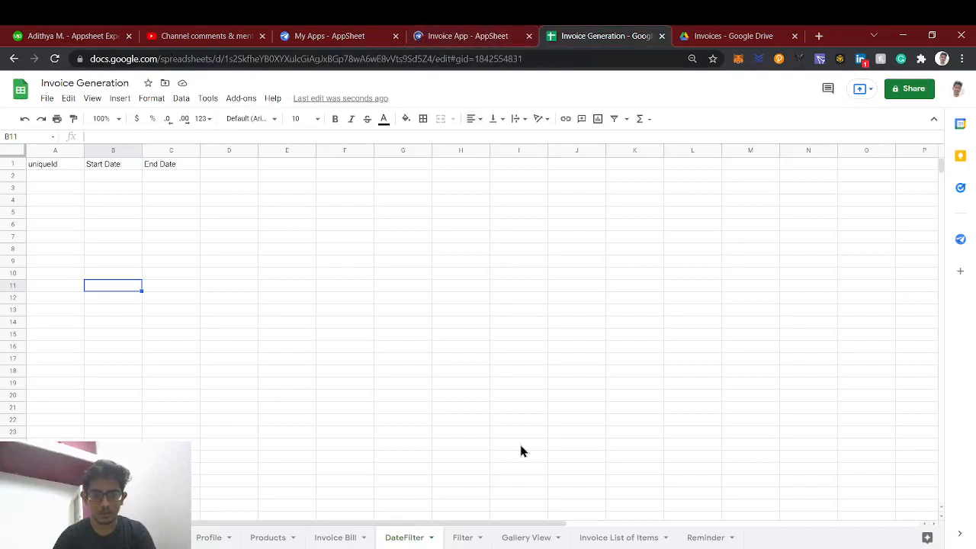
left_click(466, 539)
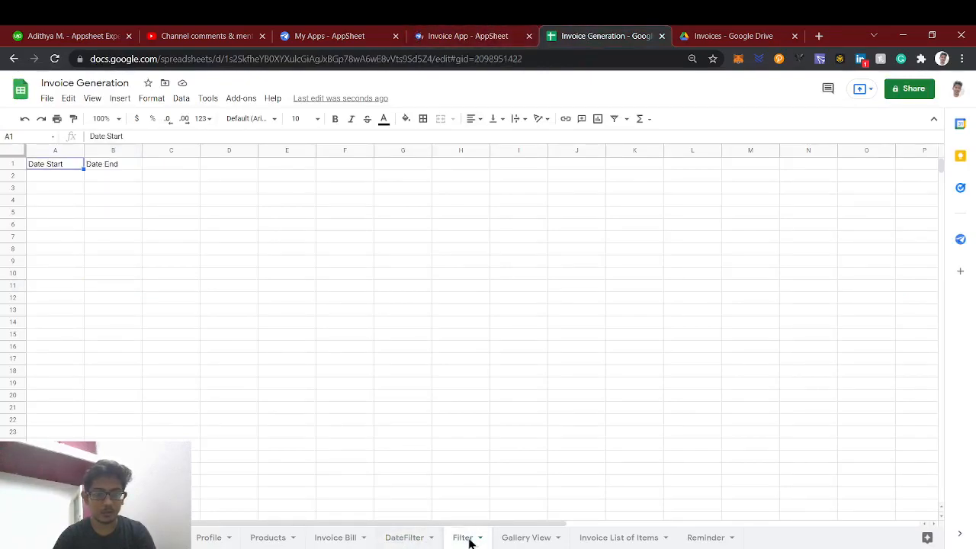
right_click(473, 540)
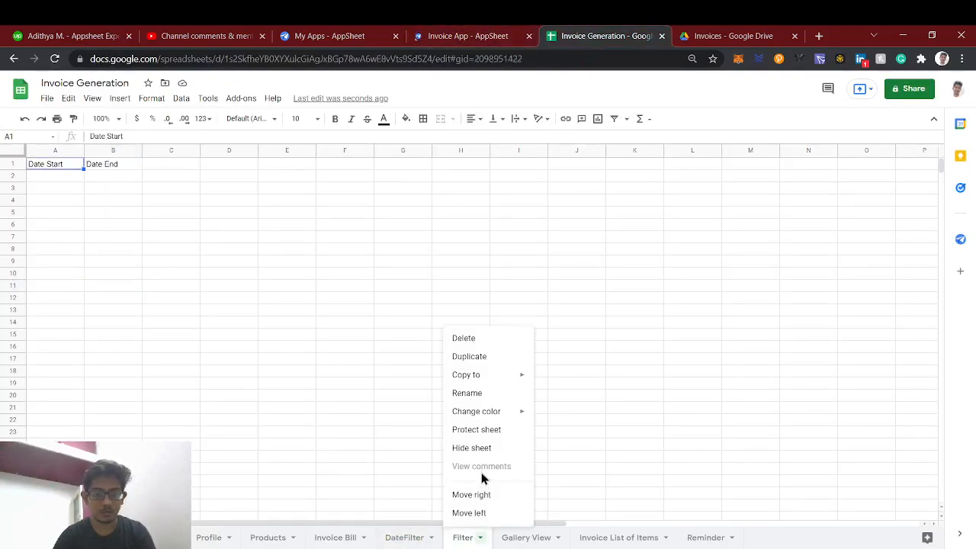
left_click(461, 344)
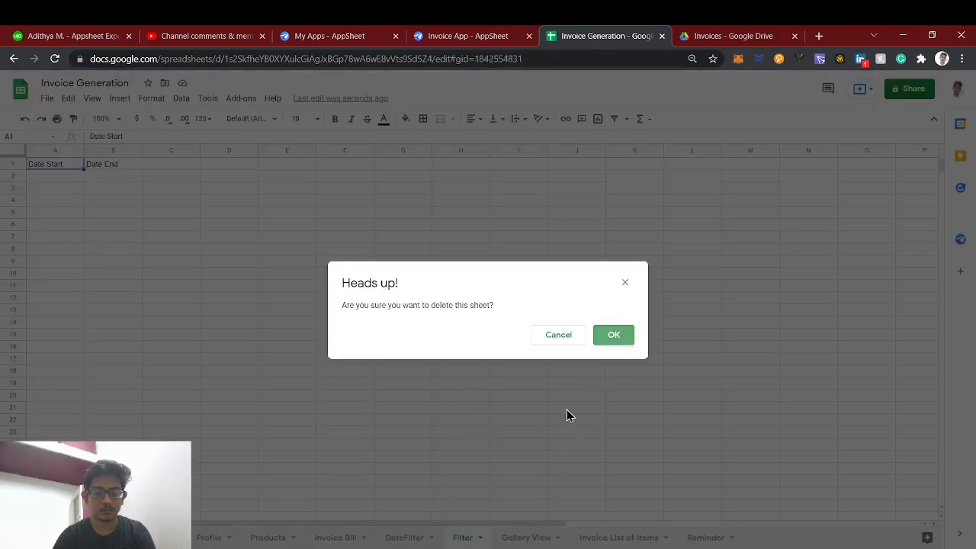
key("Return")
Switch to the AppSheet editor and start a new table from Google Drive Sheets, choosing the Invoice Generation spreadsheet as its source
left_click(452, 34)
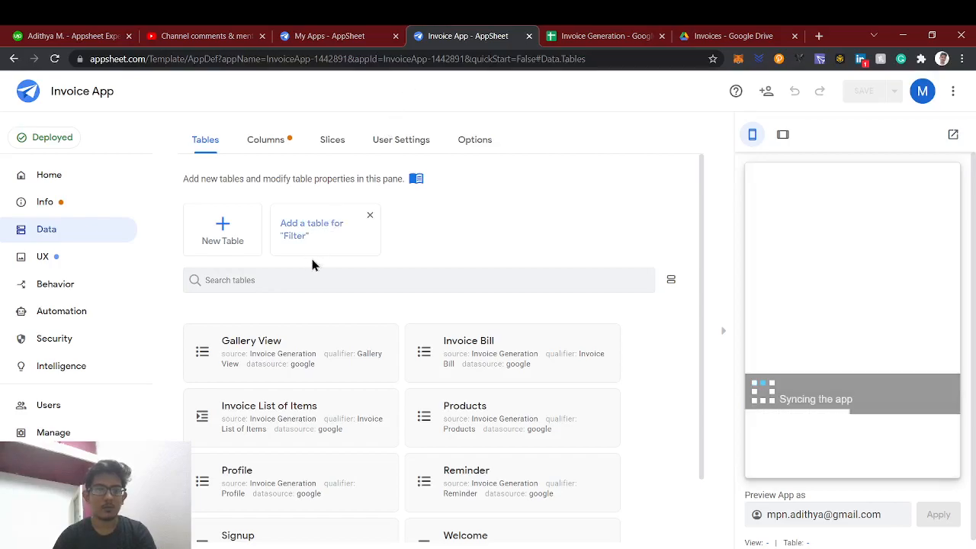
left_click(233, 238)
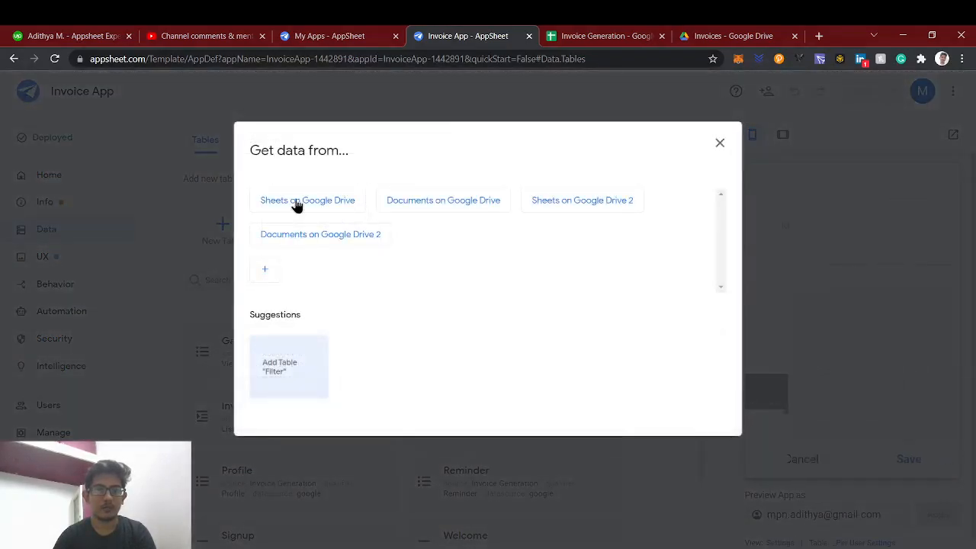
left_click(305, 201)
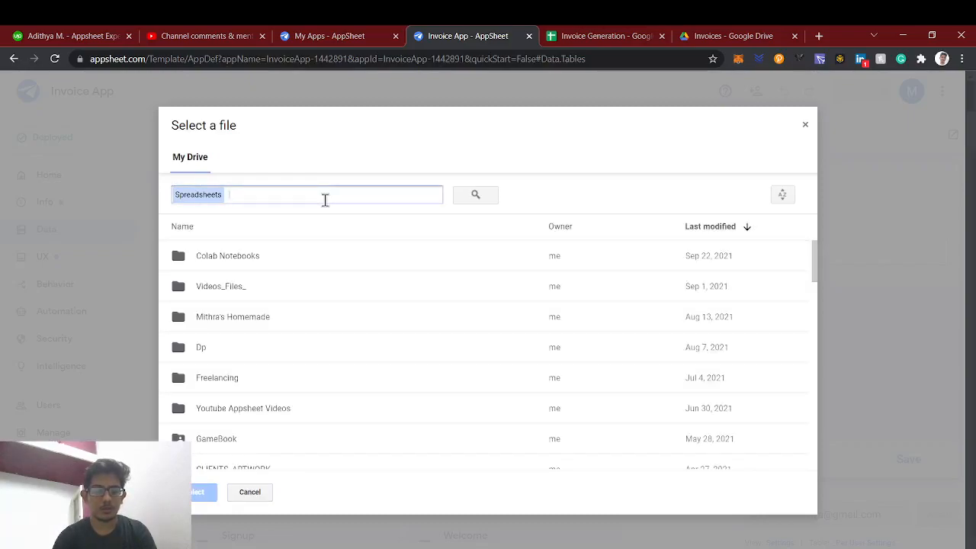
type("a")
key("BackSpace")
type("in")
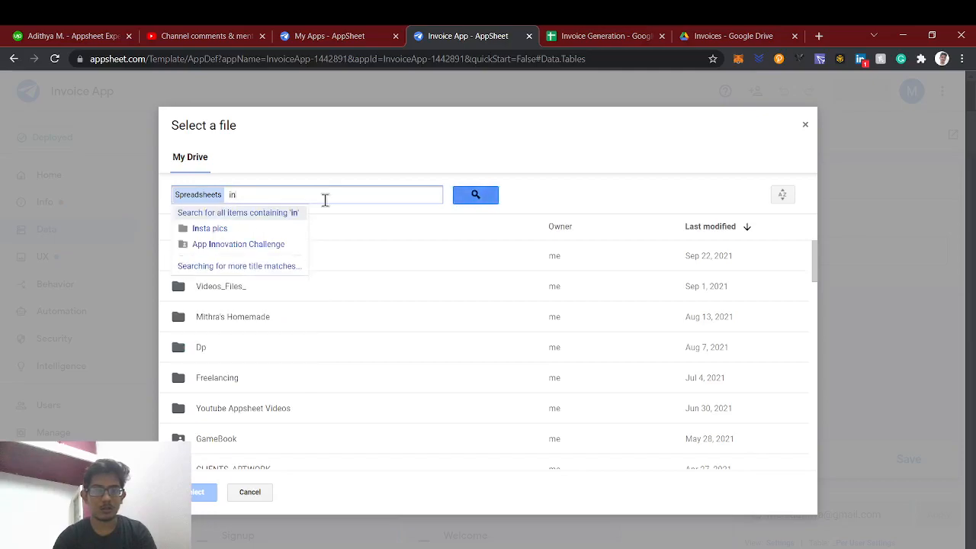
type("voice gen")
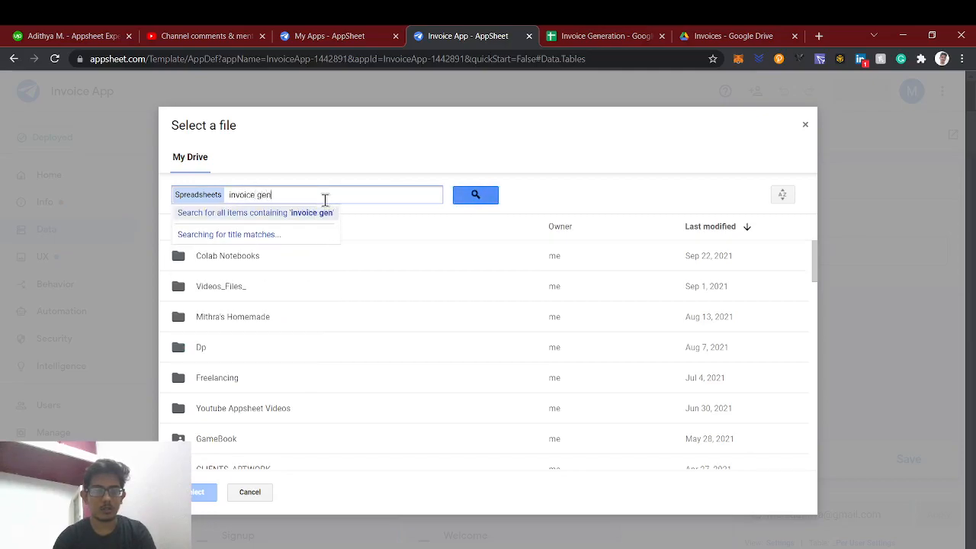
type("e")
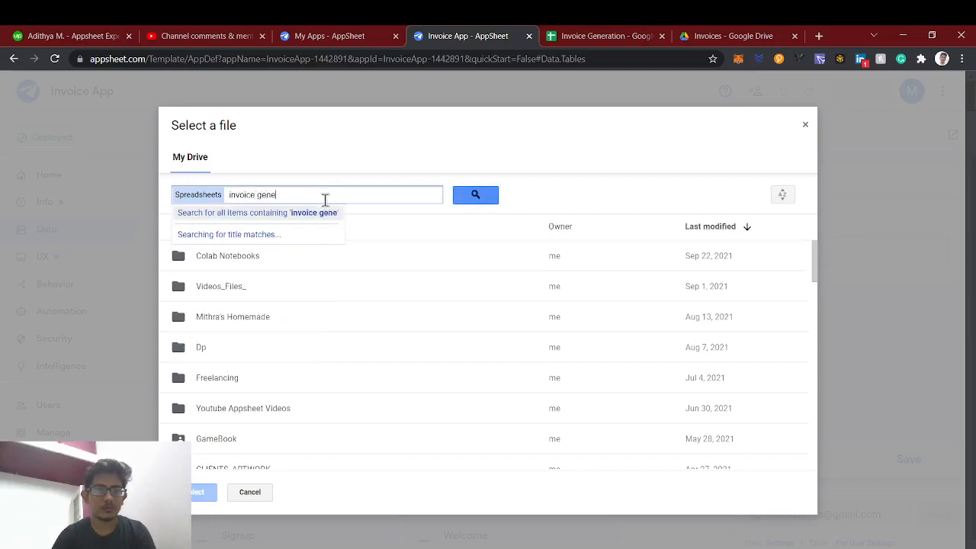
type("r")
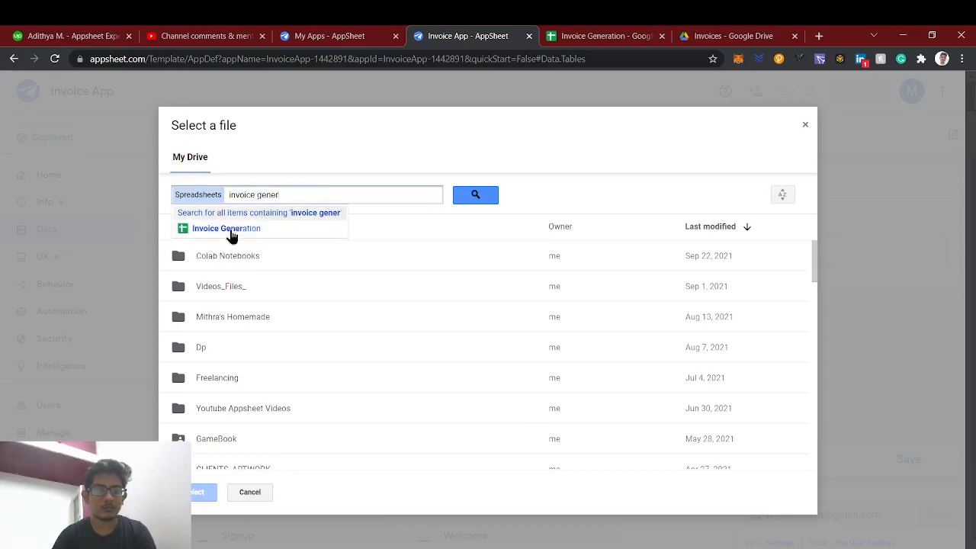
left_click(228, 229)
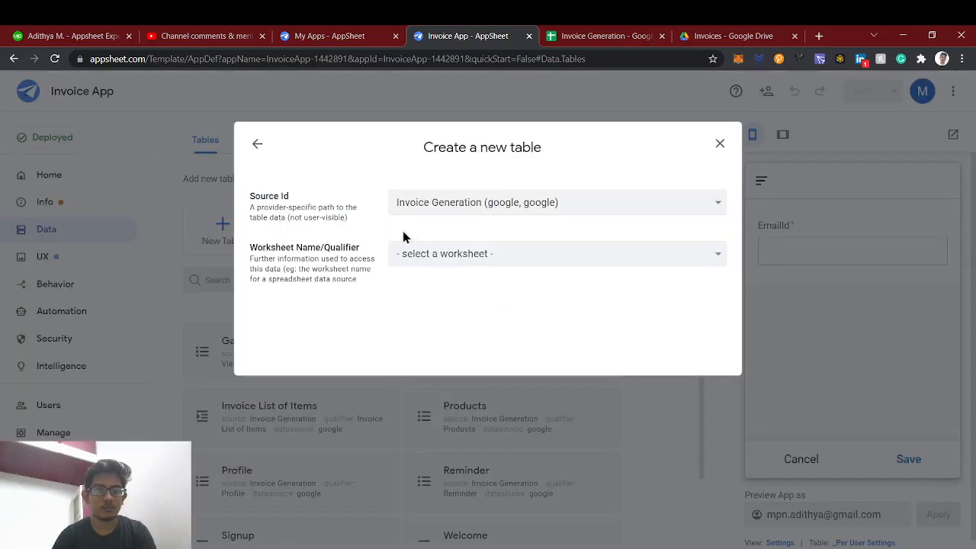
Choose DateFilter as the new table's worksheet and add the table with updates, adds and deletes allowed
left_click(463, 258)
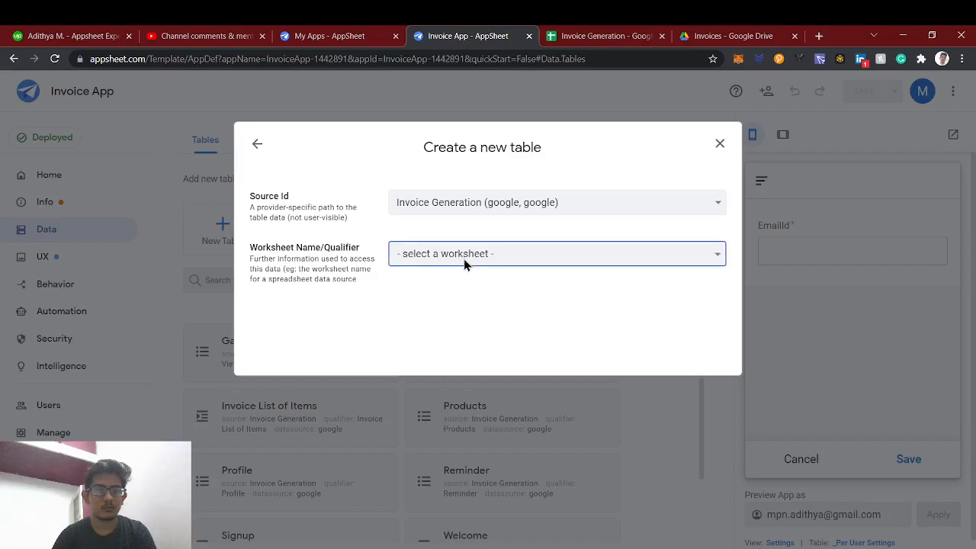
left_click(453, 356)
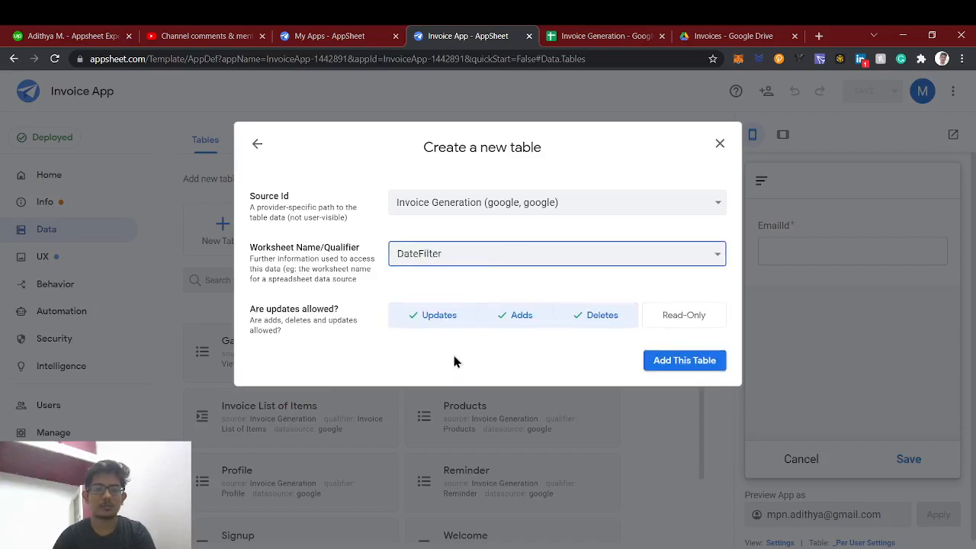
left_click(668, 364)
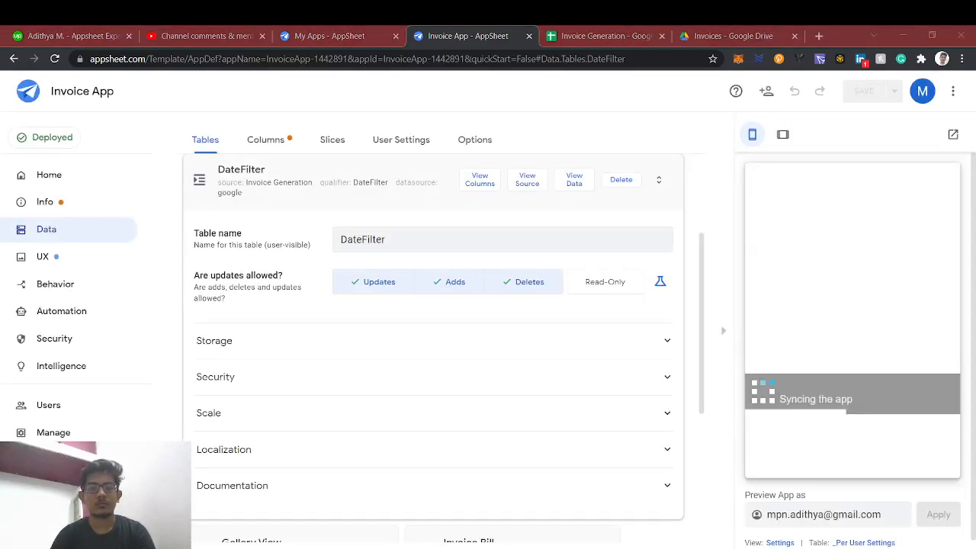
Open the DateFilter table's columns and review their types, key, label and other settings
left_click(477, 182)
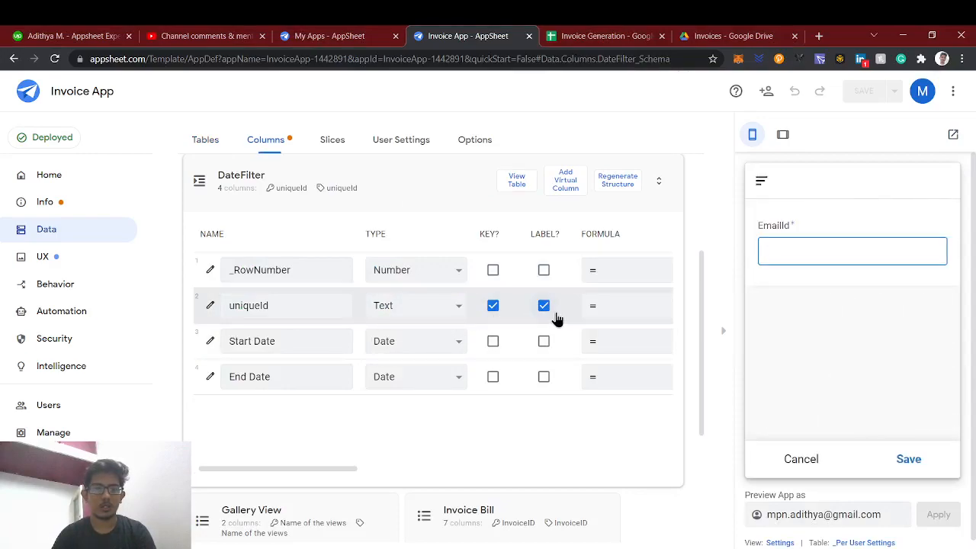
scroll(564, 363, "right", 3)
scroll(533, 362, "left", 3)
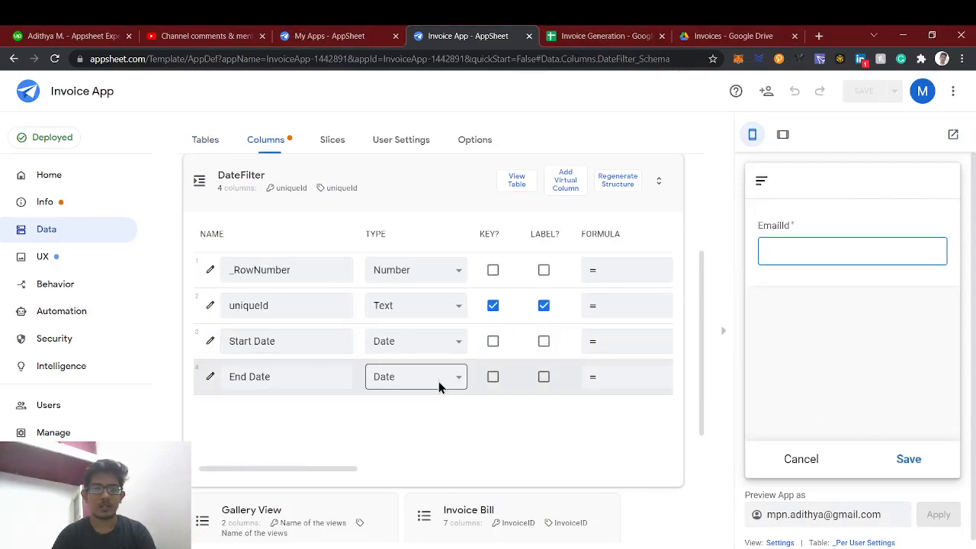
Examine the DateFilter columns' formula, show, editable, require and initial value settings
scroll(442, 385, "right", 4)
scroll(439, 379, "left", 4)
scroll(438, 379, "right", 4)
scroll(438, 379, "left", 3)
scroll(439, 383, "left", 2)
scroll(438, 383, "right", 4)
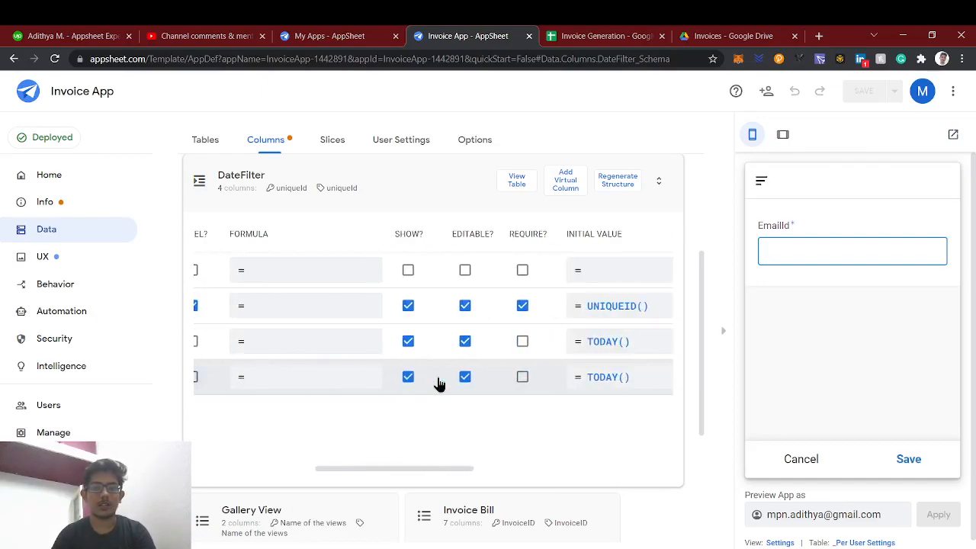
scroll(439, 383, "left", 3)
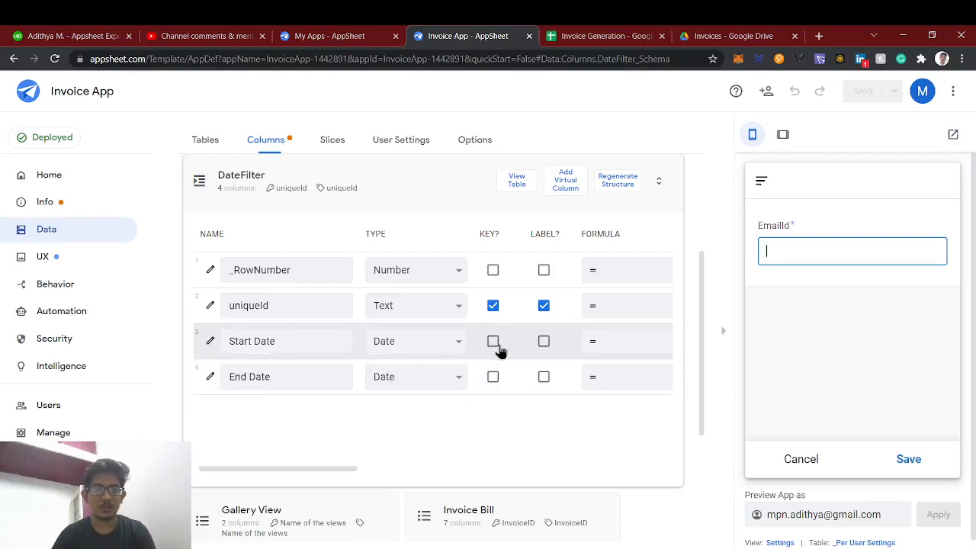
Compare the Invoice Bill and DateFilter sheets in the Invoice Generation spreadsheet, and return to the AppSheet editor
left_click(599, 36)
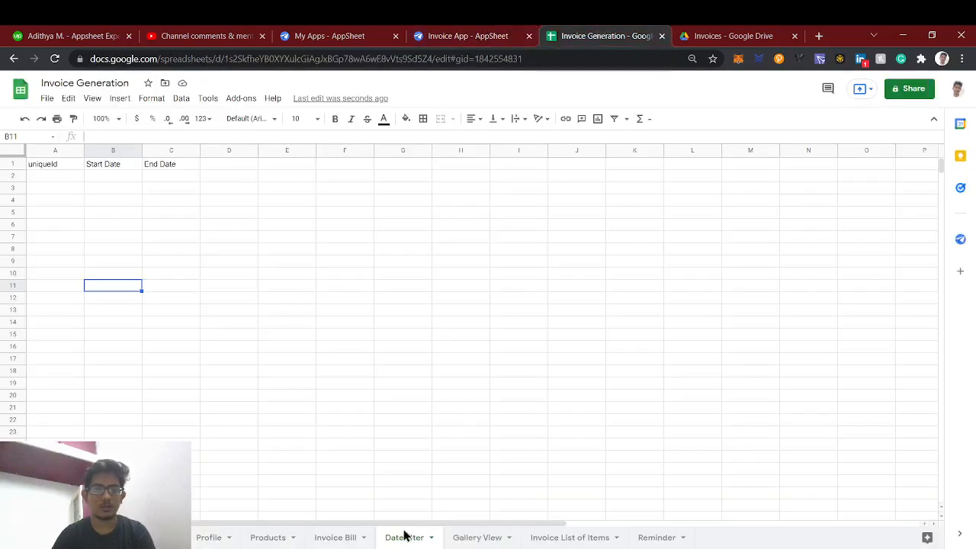
left_click(336, 537)
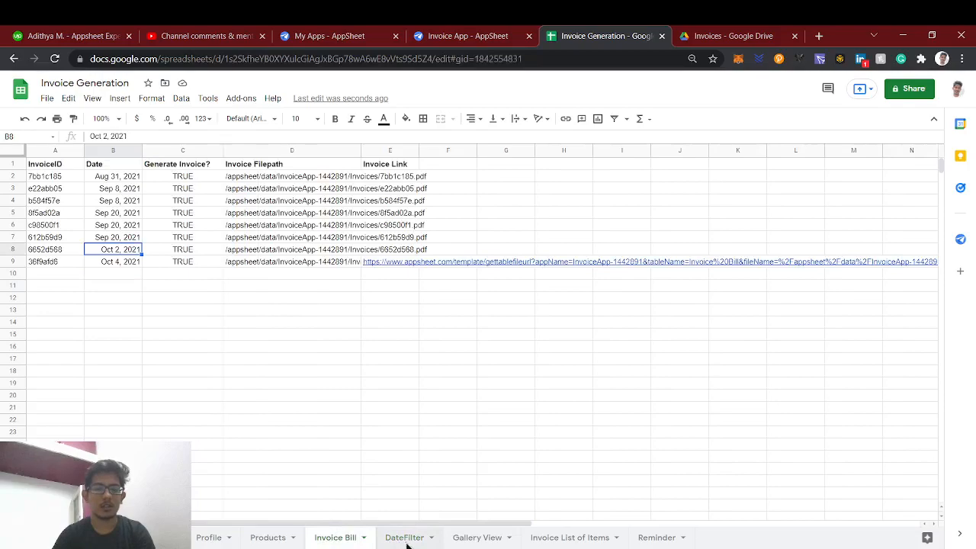
left_click(406, 538)
left_click(480, 32)
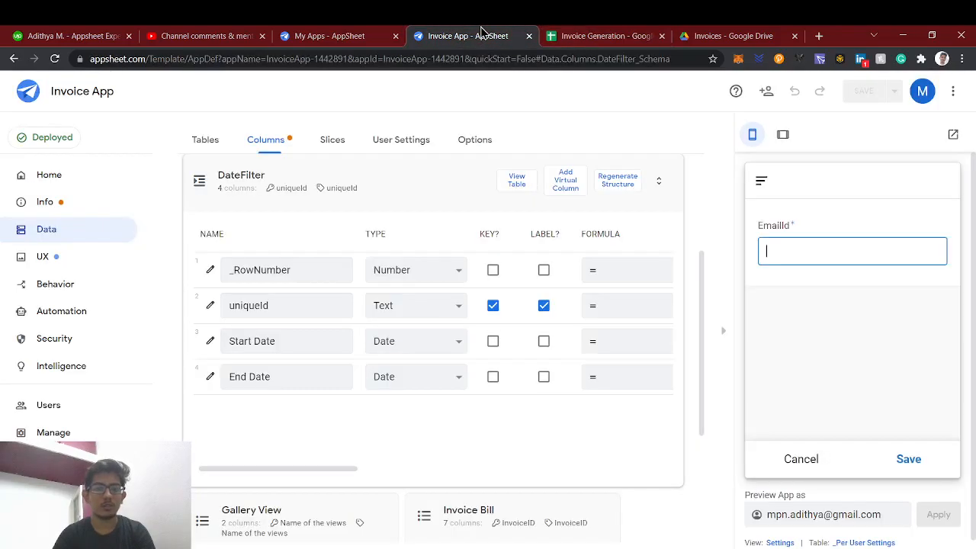
Cancel the EmailId form in the app preview and look through the app's primary and ref views
left_click(801, 460)
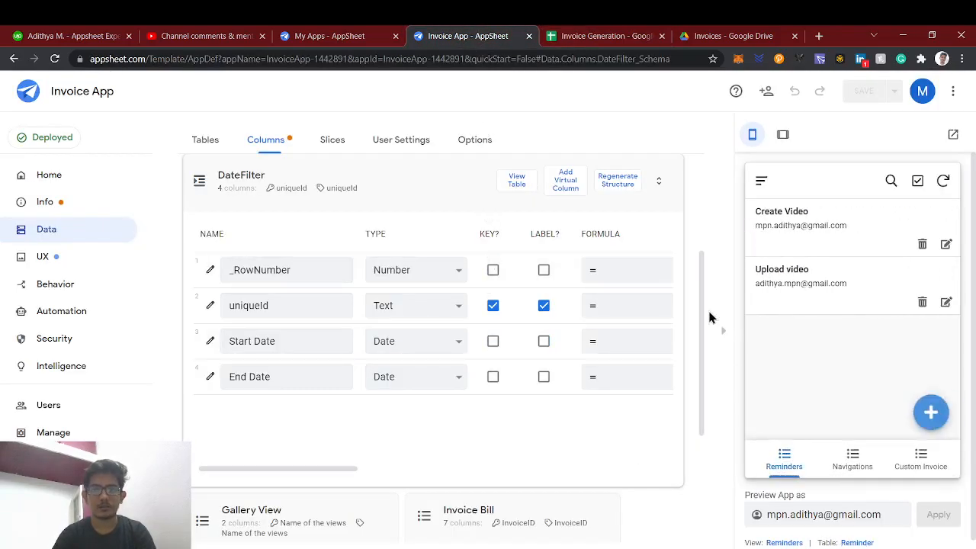
left_click(70, 256)
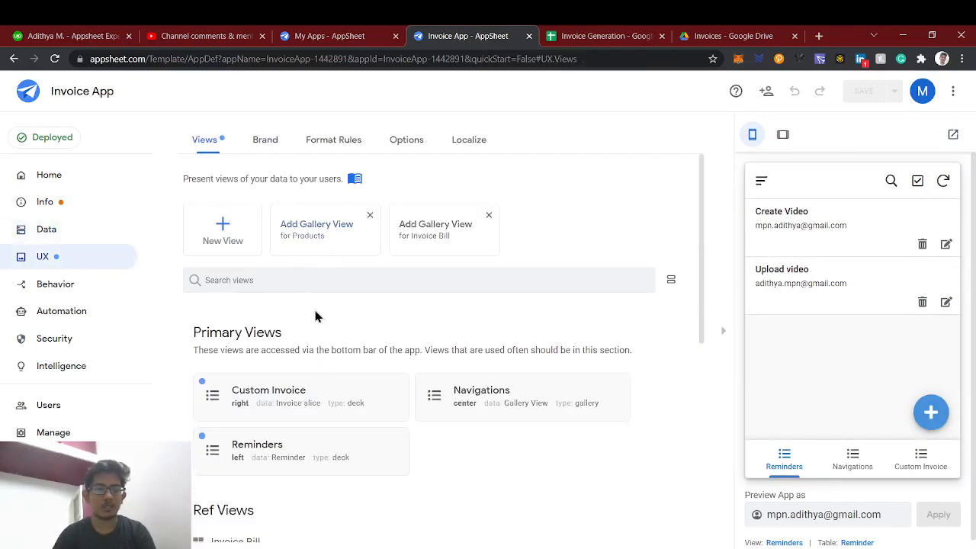
scroll(314, 328, "down", 2)
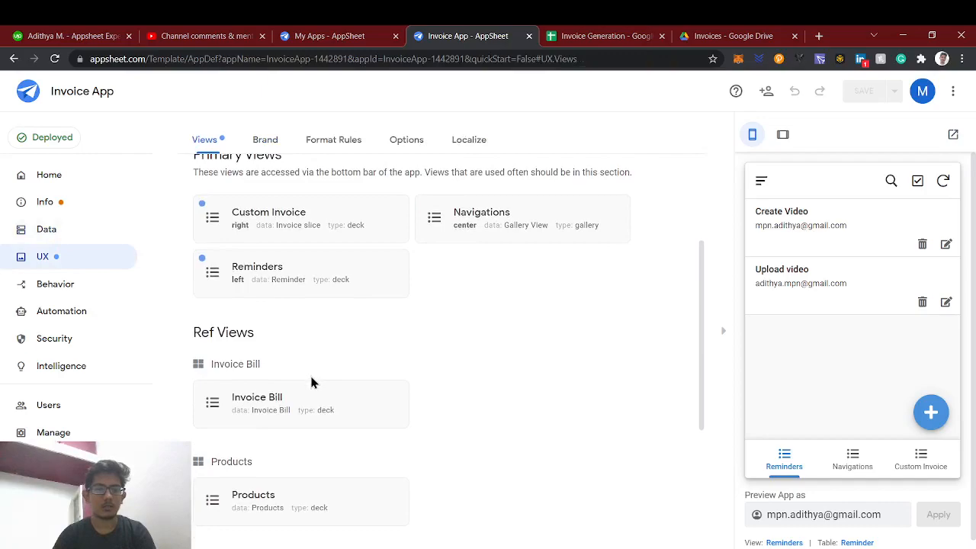
scroll(312, 381, "up", 2)
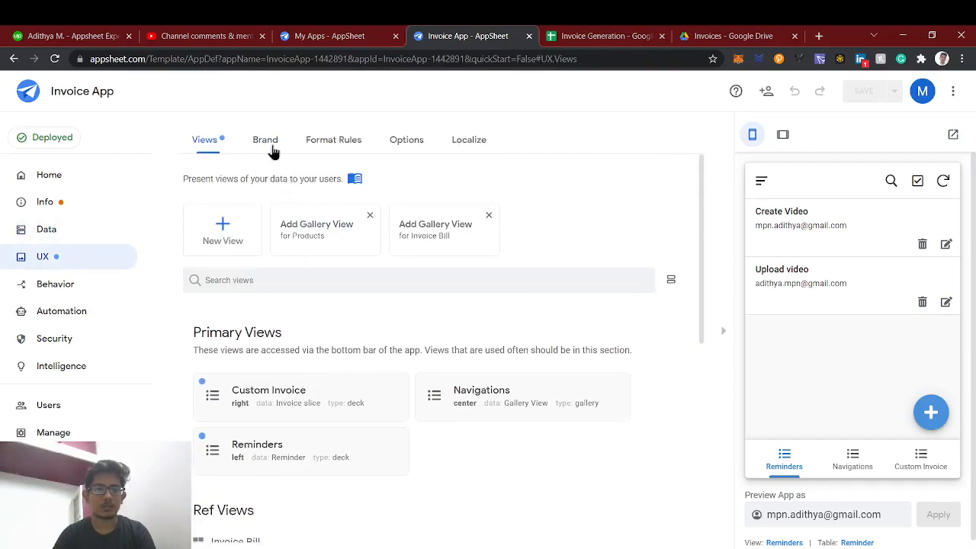
scroll(285, 429, "down", 2)
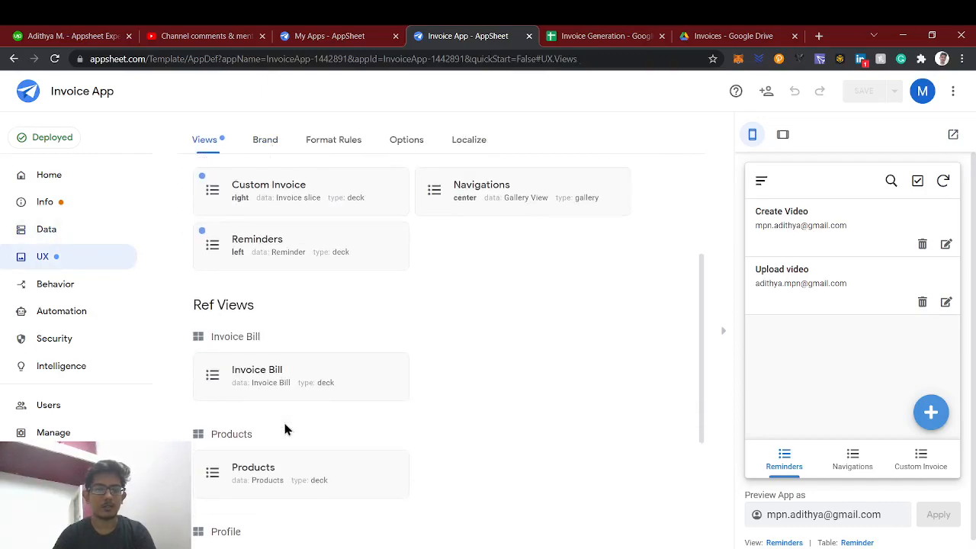
scroll(320, 488, "down", 2)
scroll(321, 490, "up", 1)
scroll(320, 490, "up", 2)
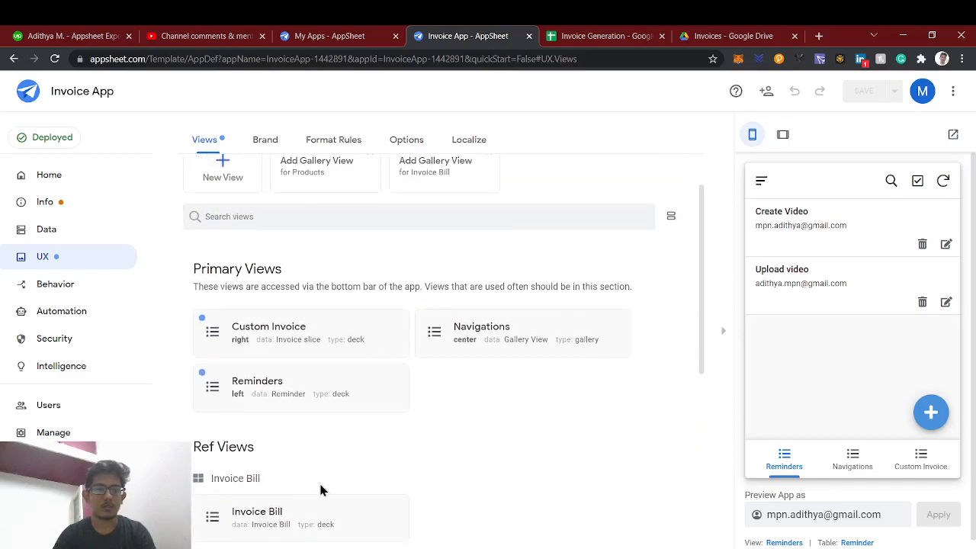
Open the Invoice slice's row filter condition and replace the fixed comparison date with an empty SELECT() expression
left_click(63, 233)
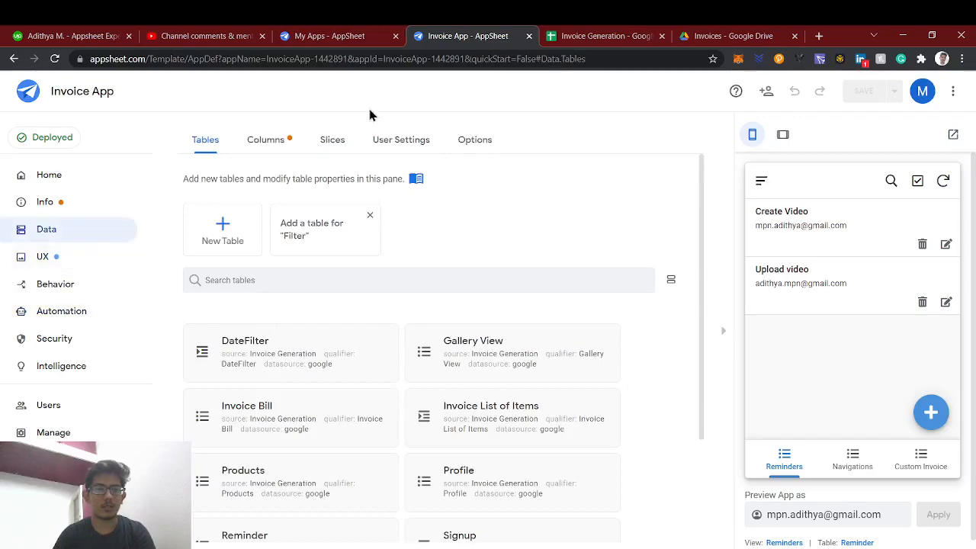
left_click(332, 141)
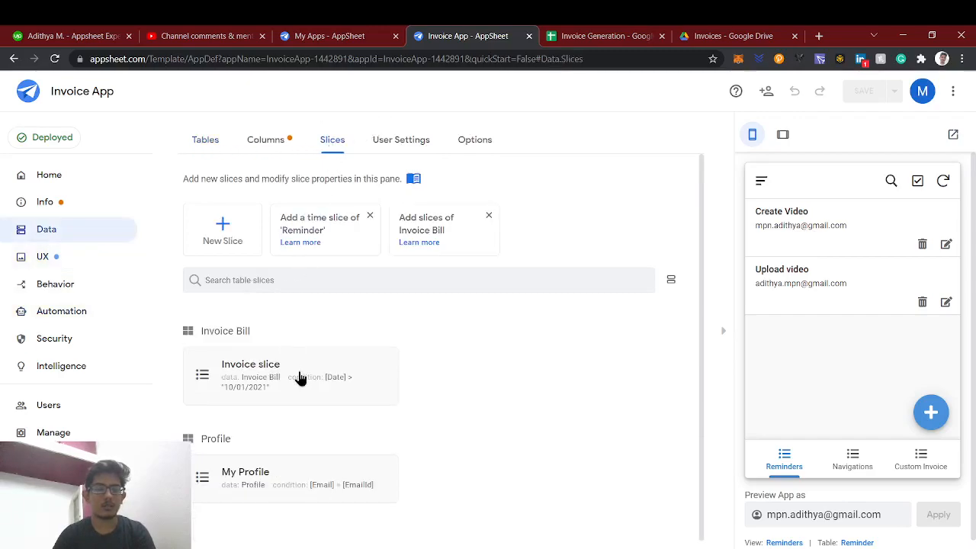
left_click(300, 379)
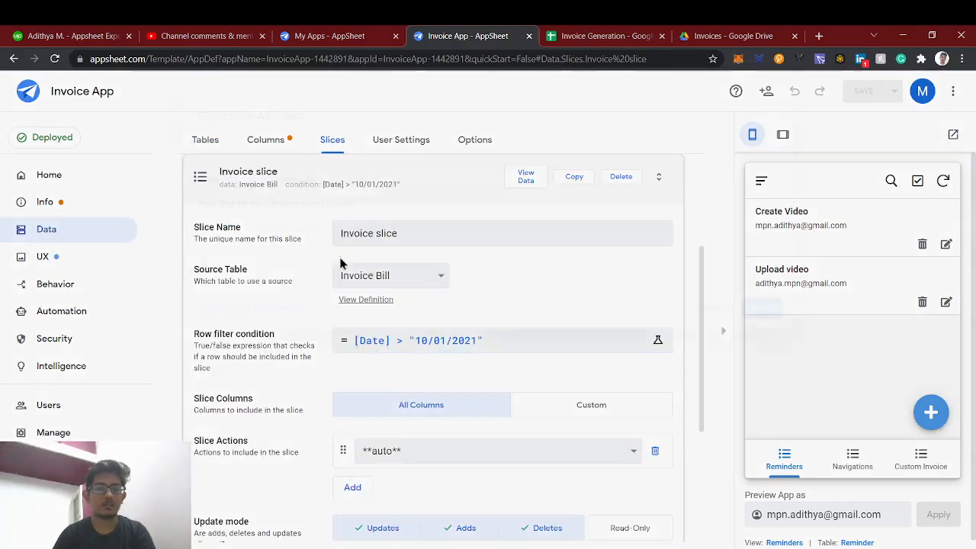
left_click(417, 340)
left_click_drag(330, 228, 255, 232)
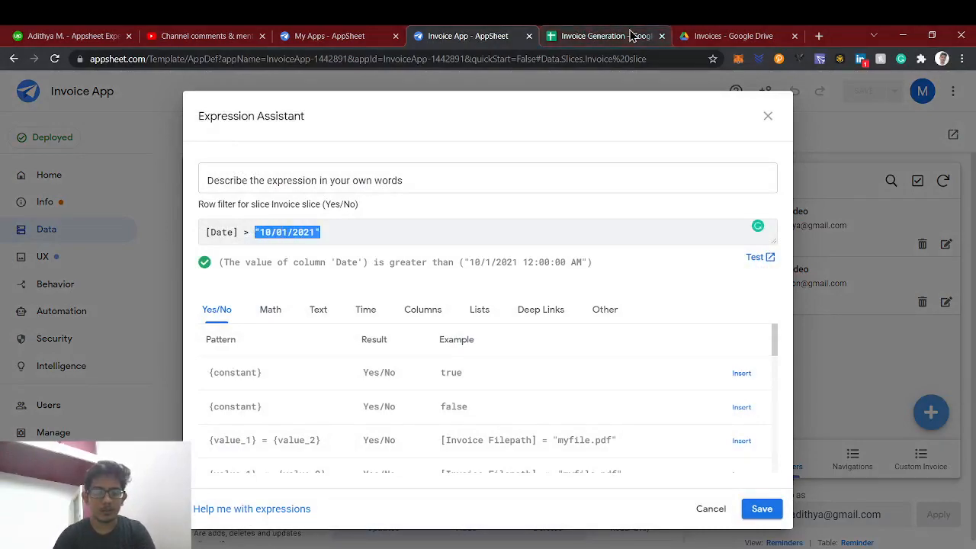
type("SELECT(")
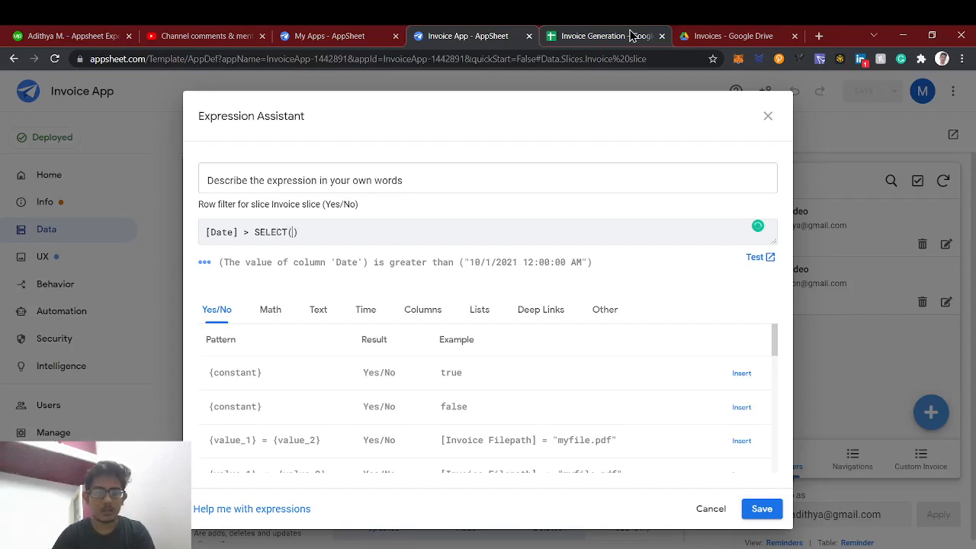
Copy the DateFilter sheet name from the Invoice Generation spreadsheet and insert it in the SELECT expression as the table reference DateFilter[]
left_click(629, 36)
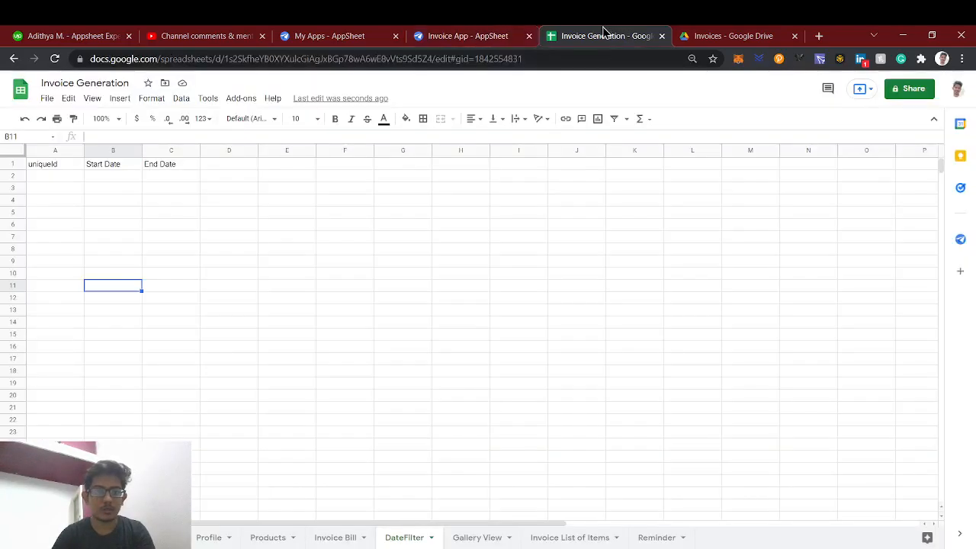
double_click(413, 537)
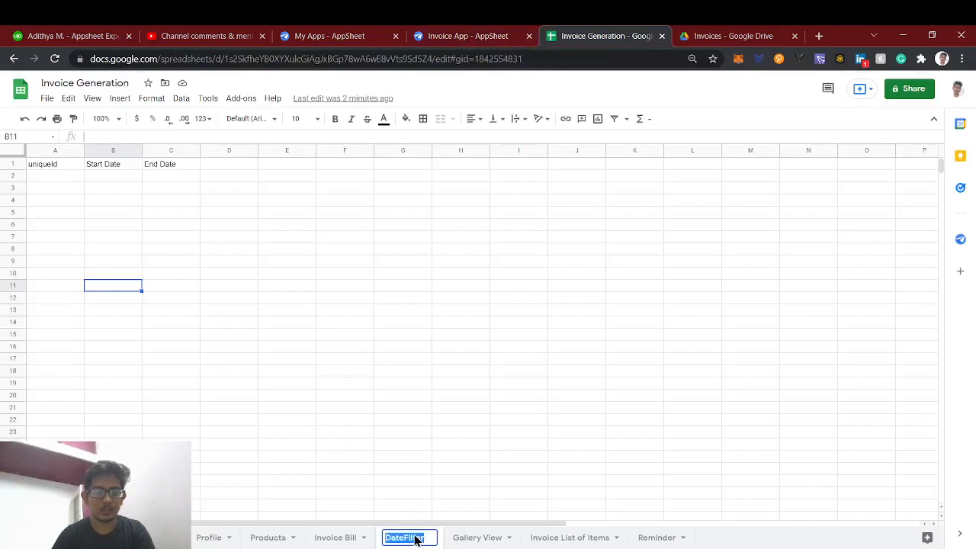
key("ctrl+c")
left_click(446, 30)
key("ctrl+v")
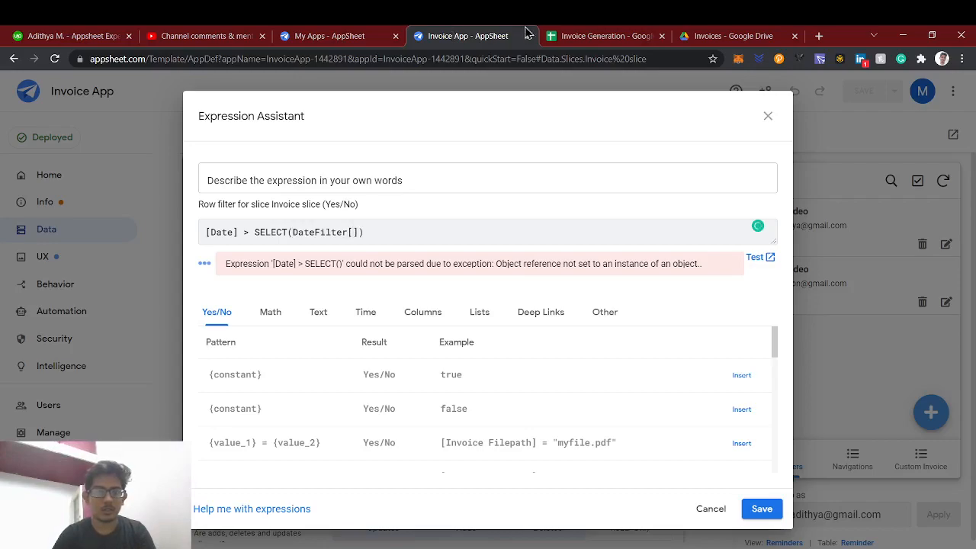
Copy the Start Date header from the spreadsheet and use it as SELECT's column, giving DateFilter[Start Date] followed by a comma
left_click(584, 34)
left_click(99, 166)
key("ctrl+c")
left_click(481, 35)
key("ctrl+v")
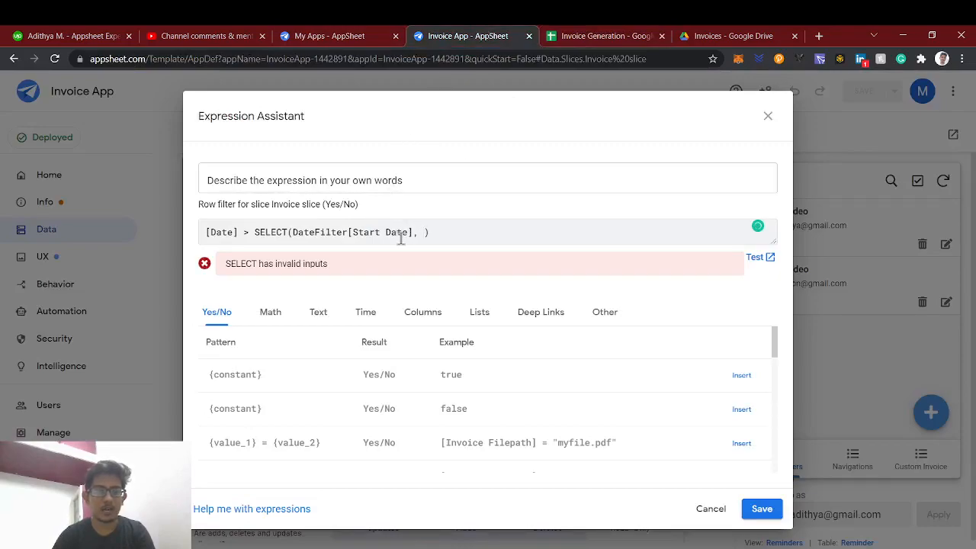
Examine how rows would fill the uniqueId, Start Date and End Date columns of the DateFilter sheet, and return to the expression
left_click(602, 36)
left_click(61, 178)
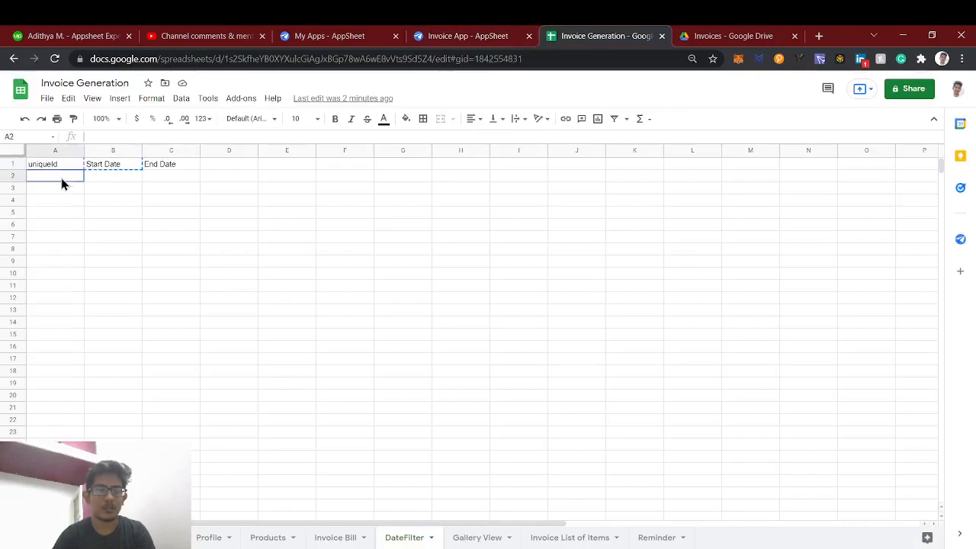
left_click(60, 190)
left_click(59, 213)
left_click(56, 241)
left_click(119, 241)
left_click(154, 240)
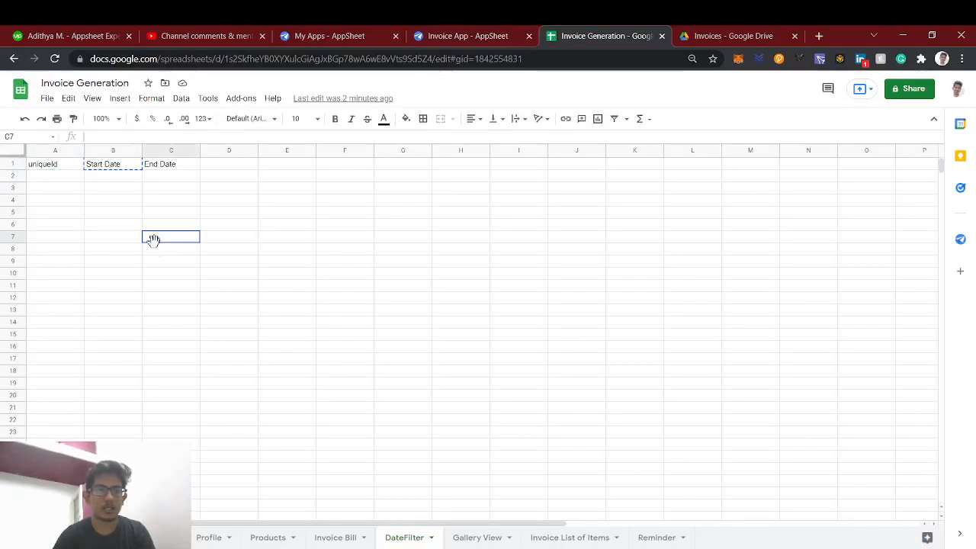
left_click(100, 241)
left_click(475, 34)
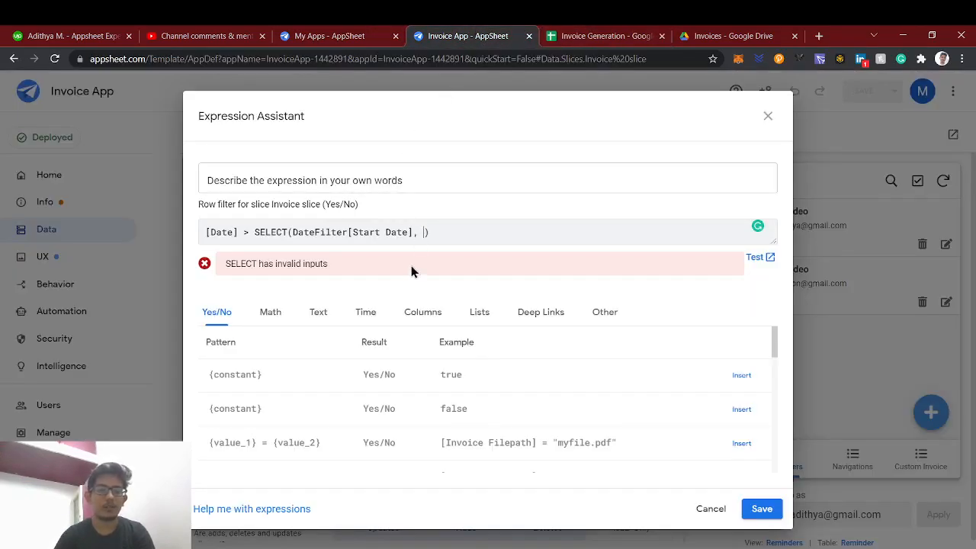
Insert the [_RowNumber] column from the expression examples as SELECT's second argument and compare it with = MAX()
left_click(429, 314)
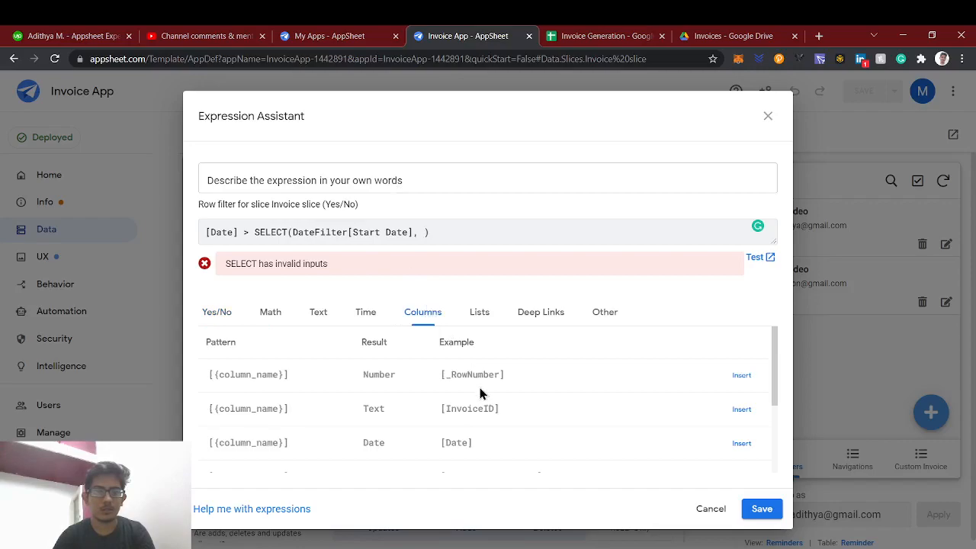
scroll(639, 382, "down", 5)
scroll(639, 382, "up", 5)
left_click(579, 36)
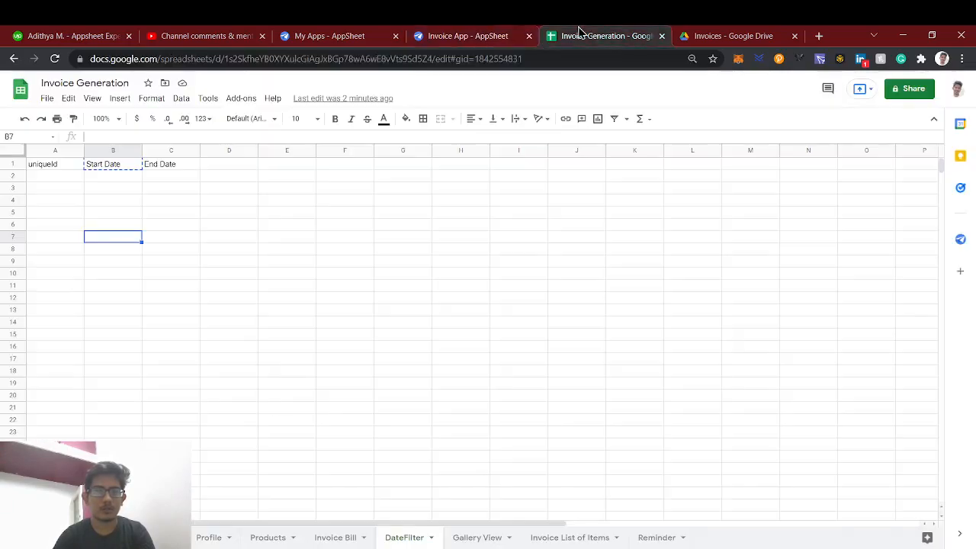
left_click(490, 32)
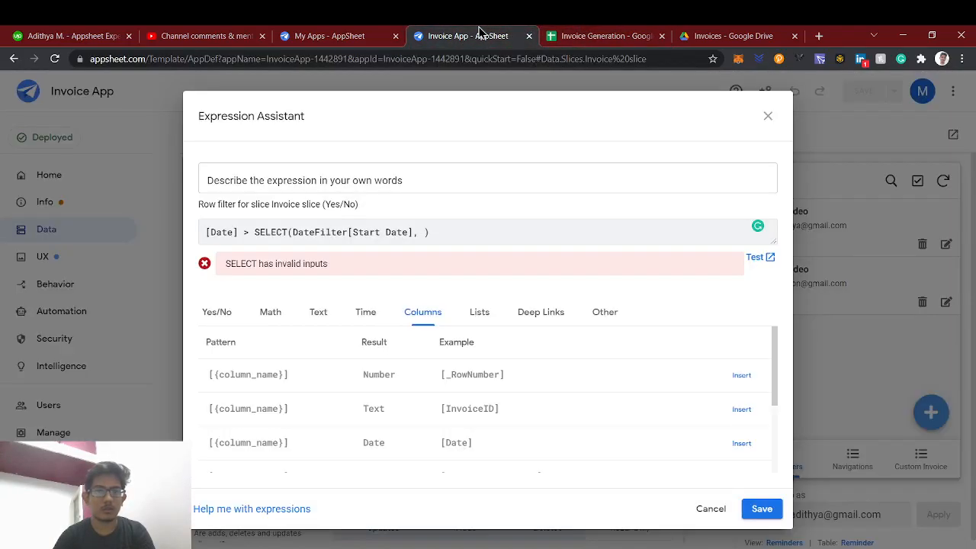
left_click(746, 378)
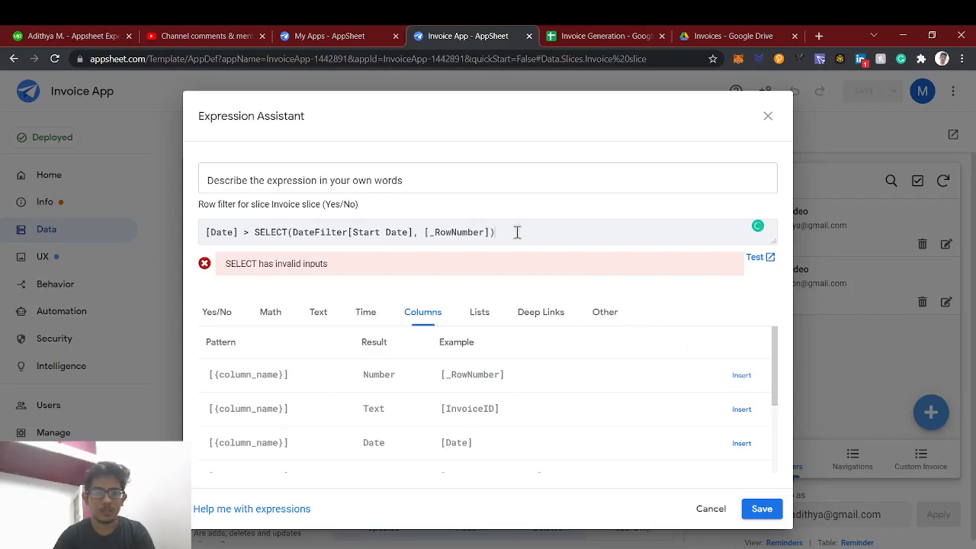
type("= MAX(")
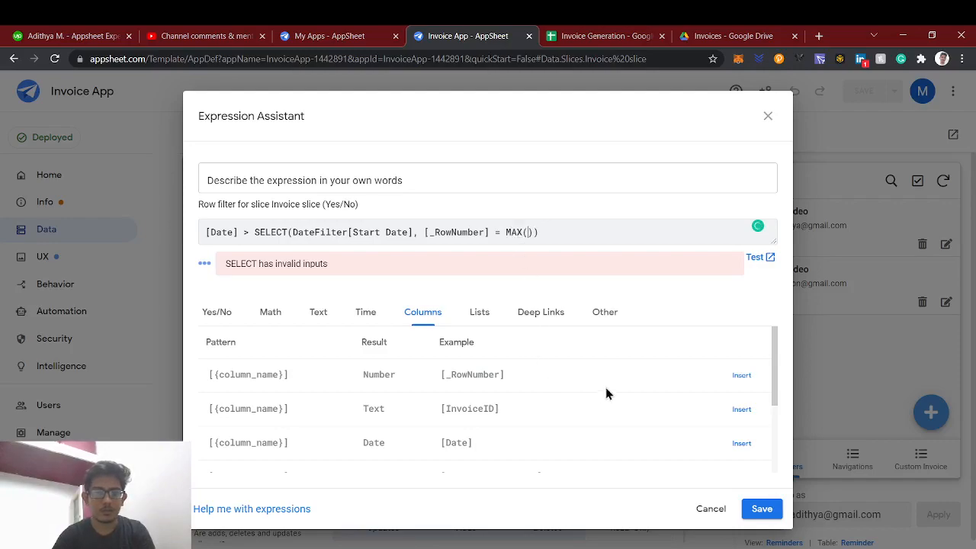
Fill the MAX function with DateFilter[_RowNumber], taking the table name from the spreadsheet's DateFilter sheet
left_click(609, 35)
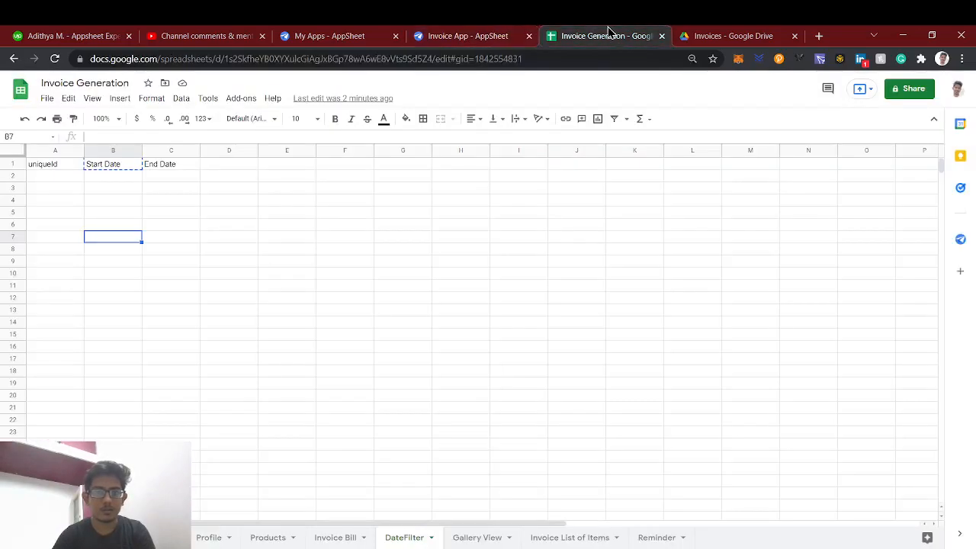
double_click(409, 537)
left_click(458, 35)
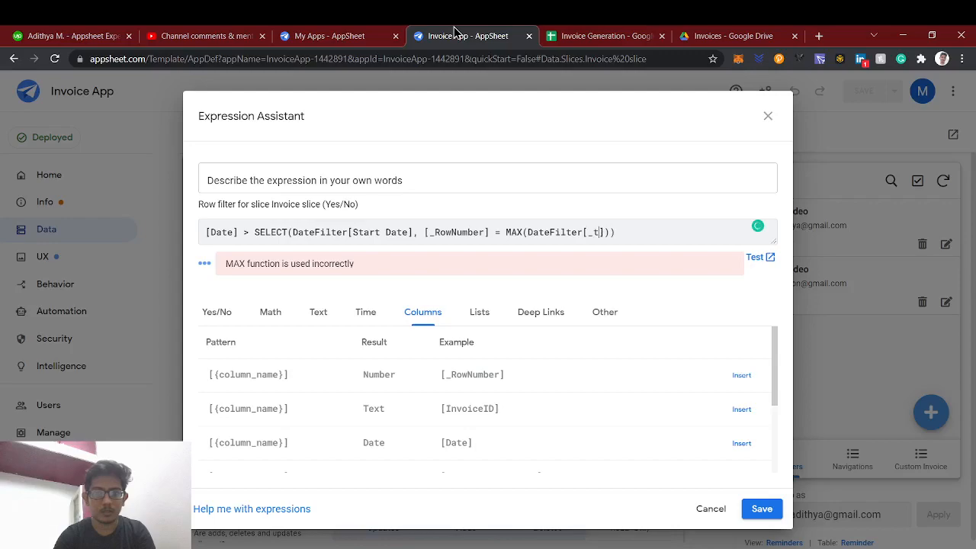
type("owNumber")
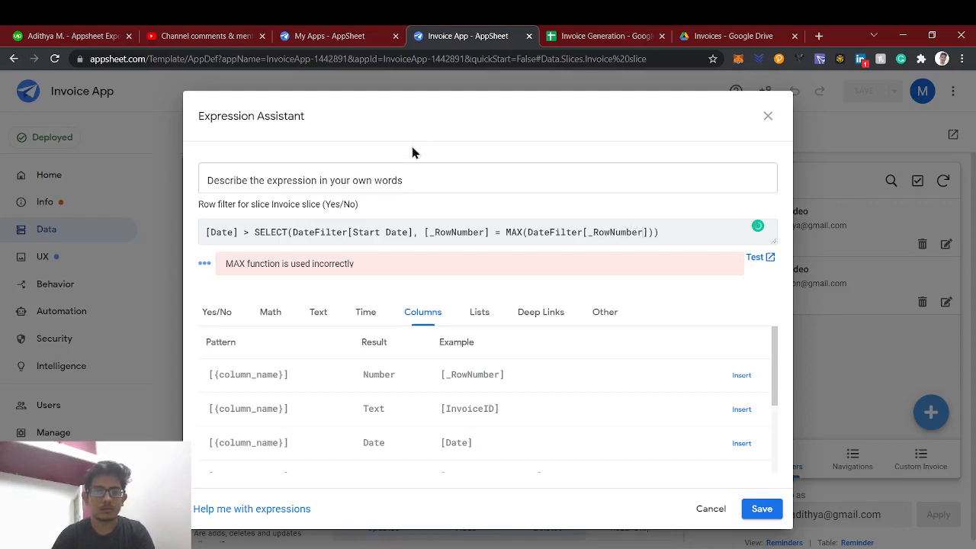
Wrap the whole SELECT expression in ANY() so the invoice date is compared with a single value
left_click(255, 232)
type("ANY(")
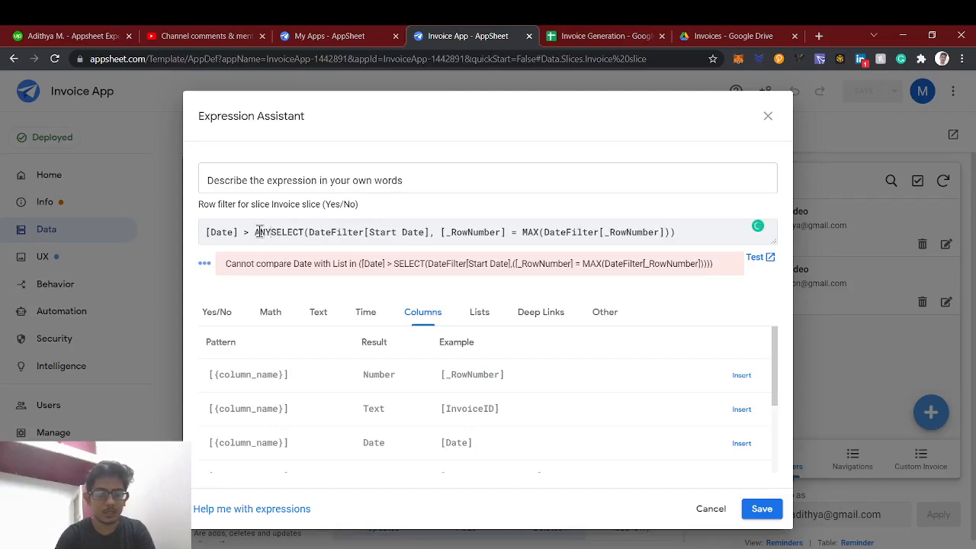
left_click(702, 231)
type(")")
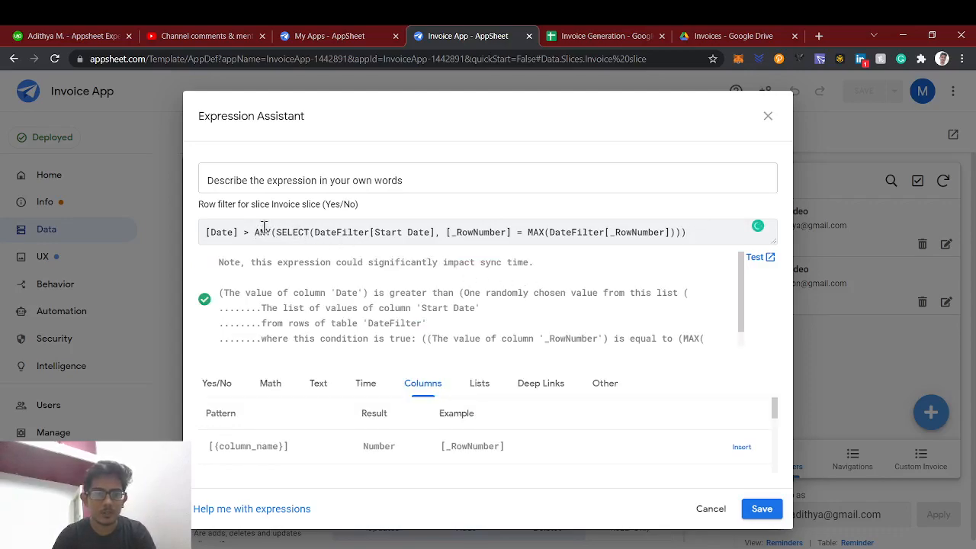
left_click_drag(254, 232, 381, 233)
left_click(381, 232)
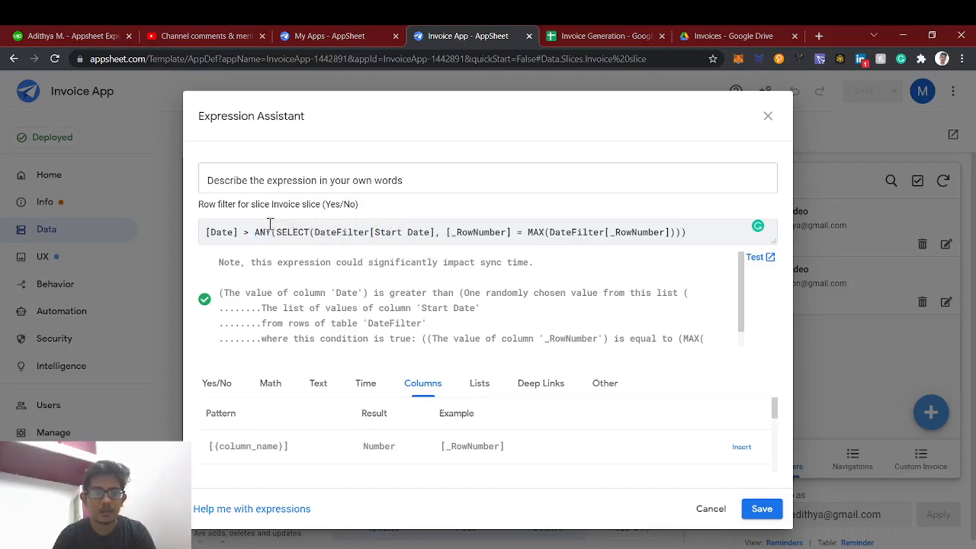
mouse_move(269, 224)
left_mouse_down()
mouse_move(248, 224)
mouse_move(258, 224)
left_mouse_up()
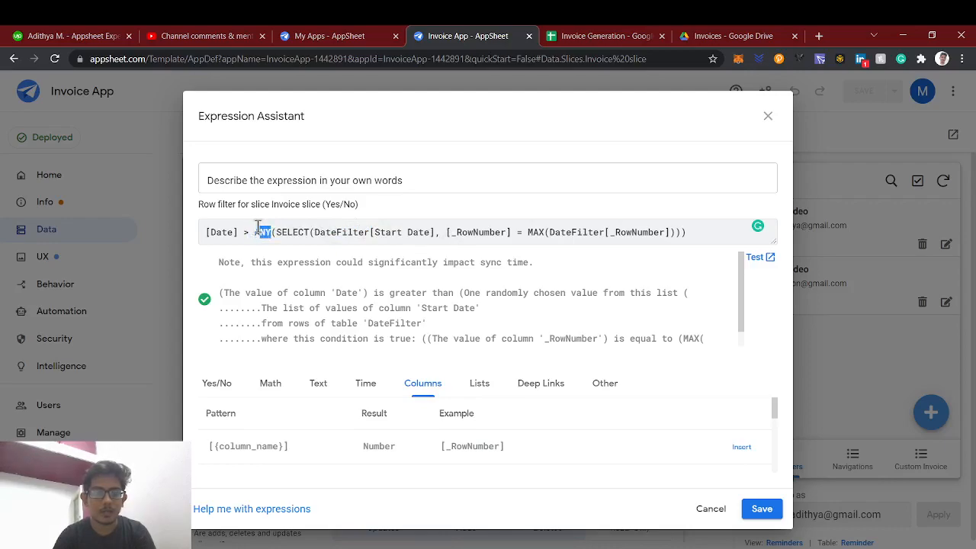
Review the ANY, SELECT and MAX parts of the row filter expression against the columns of the DateFilter sheet
double_click(259, 229)
left_click(276, 231)
left_click_drag(275, 232, 675, 228)
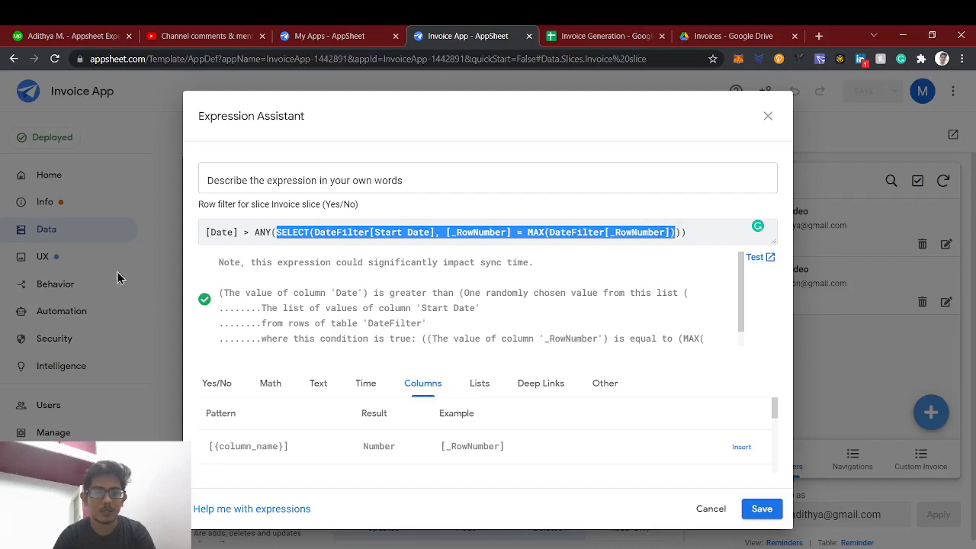
double_click(271, 232)
double_click(263, 232)
left_click_drag(447, 232, 663, 228)
scroll(629, 322, "down", 1)
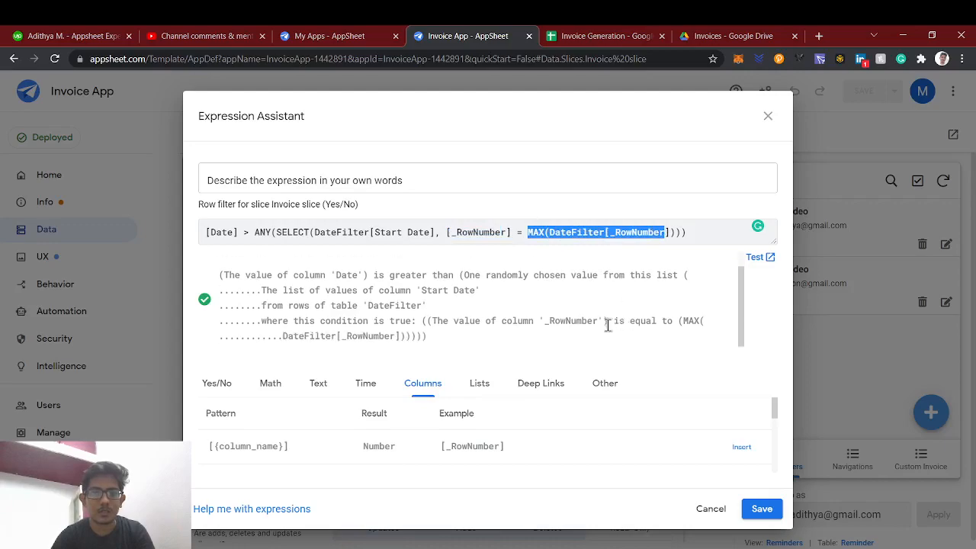
left_click(527, 232)
left_click_drag(528, 232, 446, 232)
left_click(671, 237)
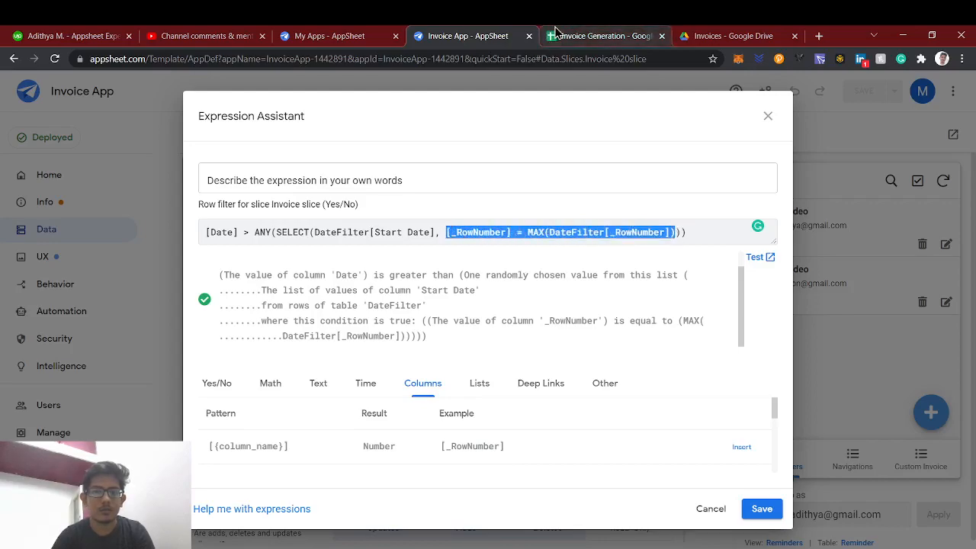
left_click(557, 34)
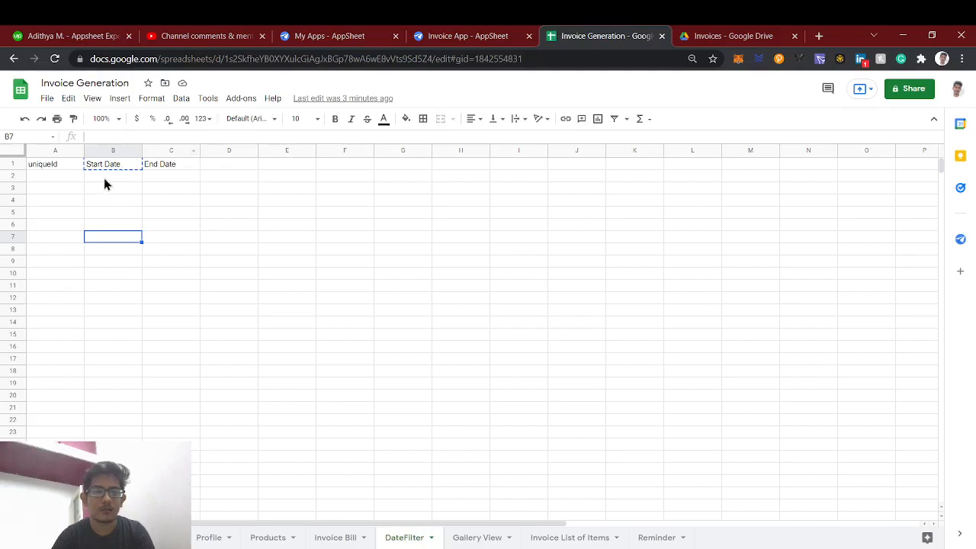
left_click(456, 33)
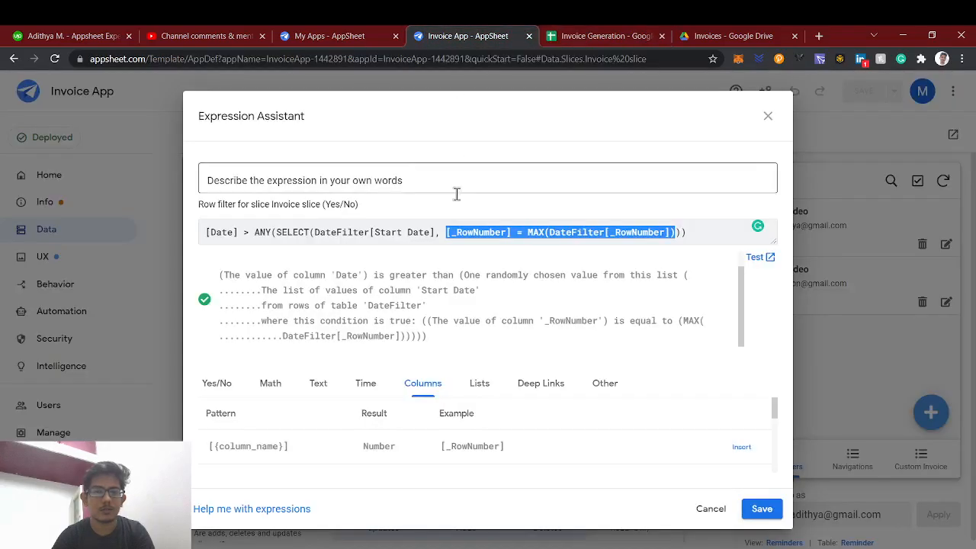
Open an AND() before the start-date condition and duplicate that condition after a comma on a new line
left_click(688, 230)
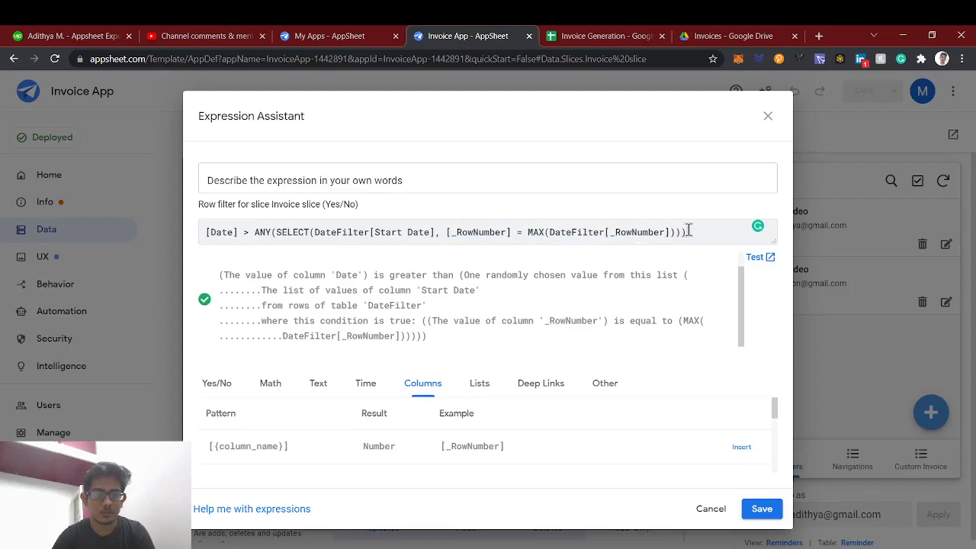
left_click(206, 233)
type("AND(")
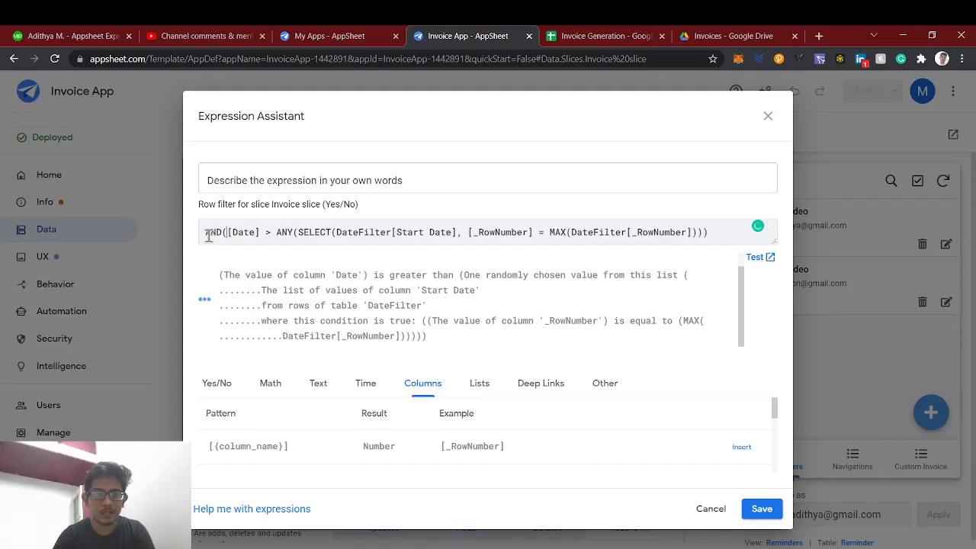
key("Return")
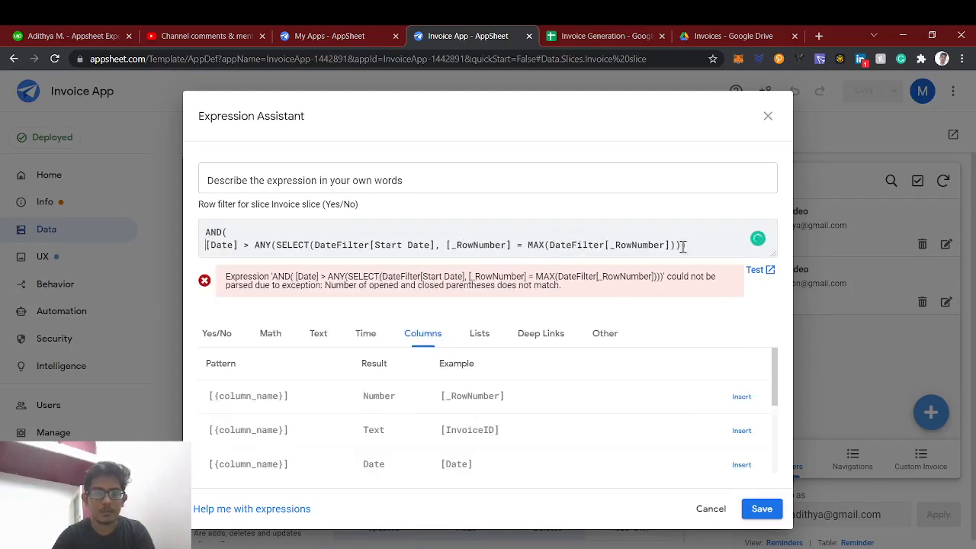
left_click_drag(705, 246, 202, 253)
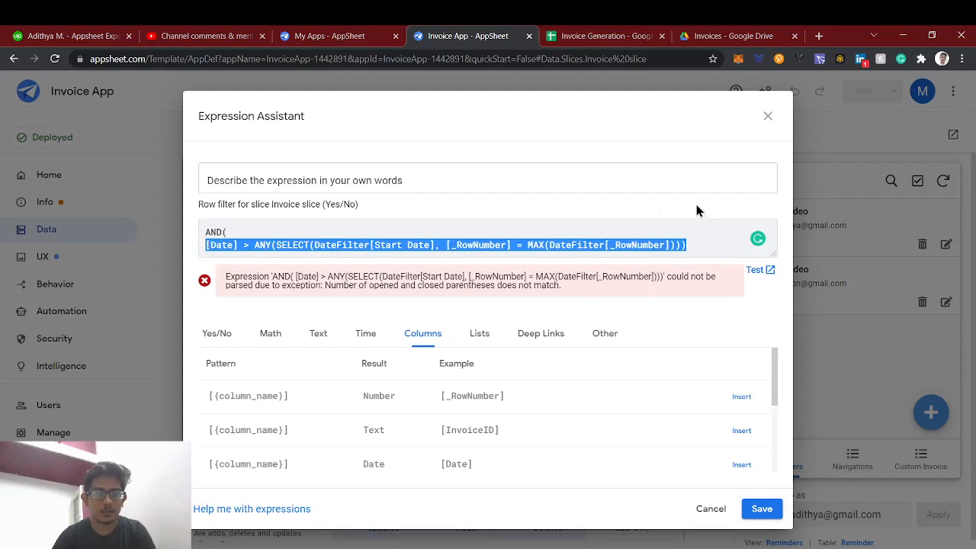
key("ctrl+c")
left_click(718, 242)
type(",")
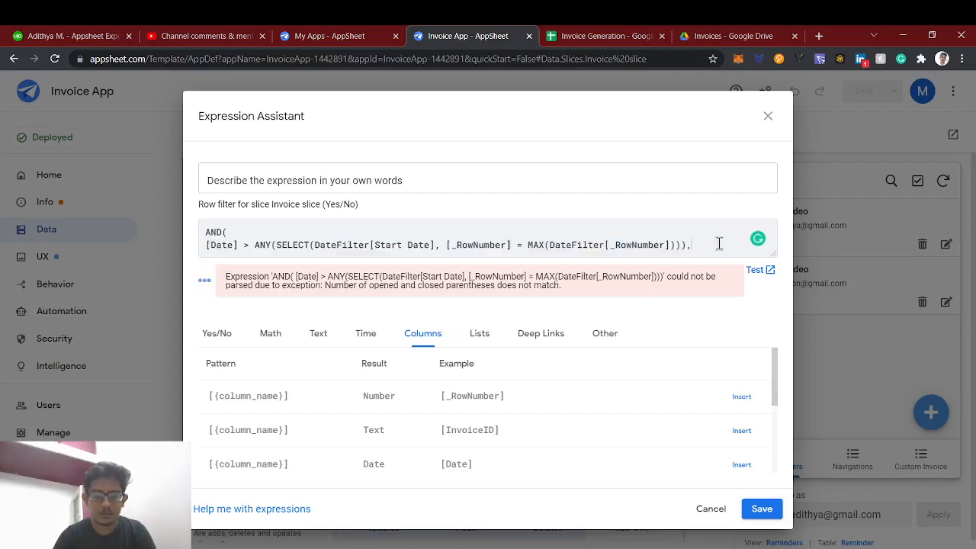
key("Return")
key("ctrl+v")
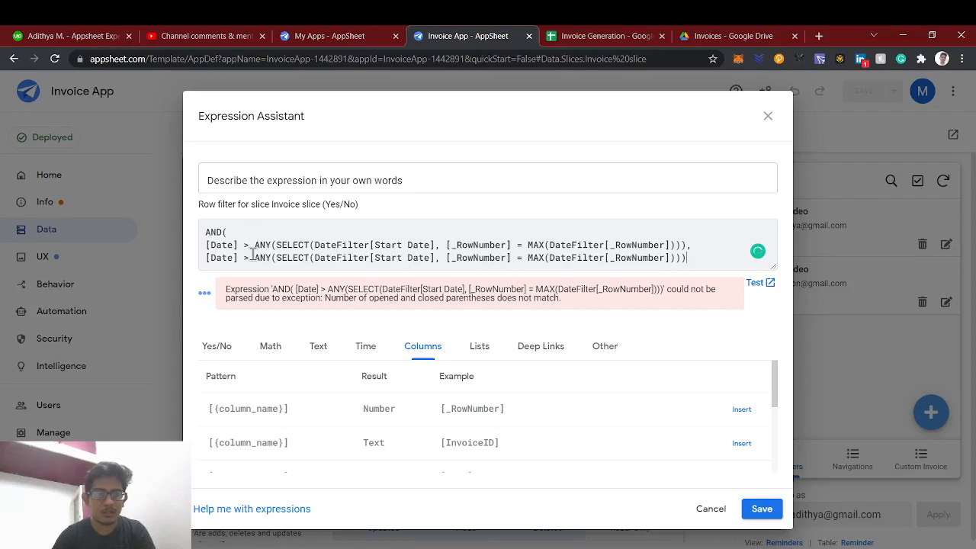
Change the comparison operator to >= in the first condition and to <= in the second
key("BackSpace")
type("<")
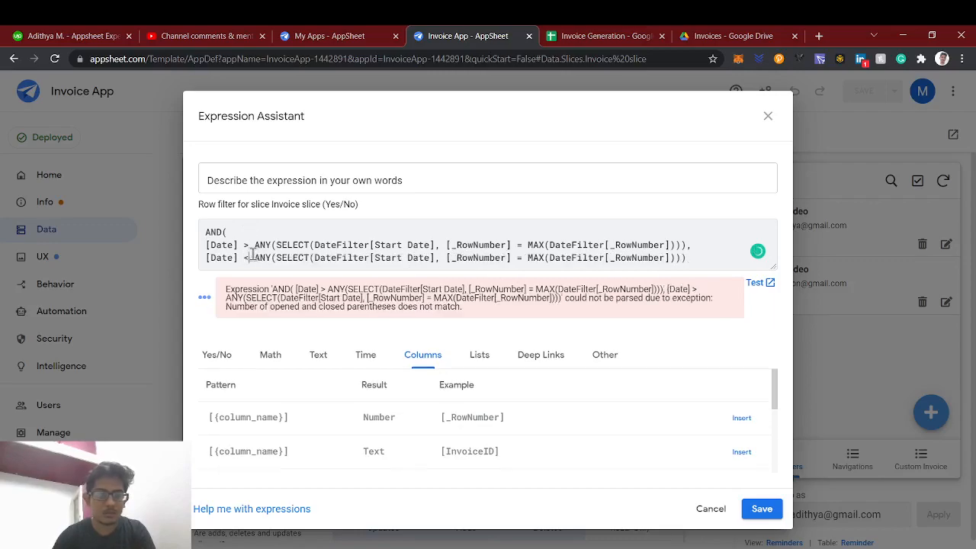
key("Up")
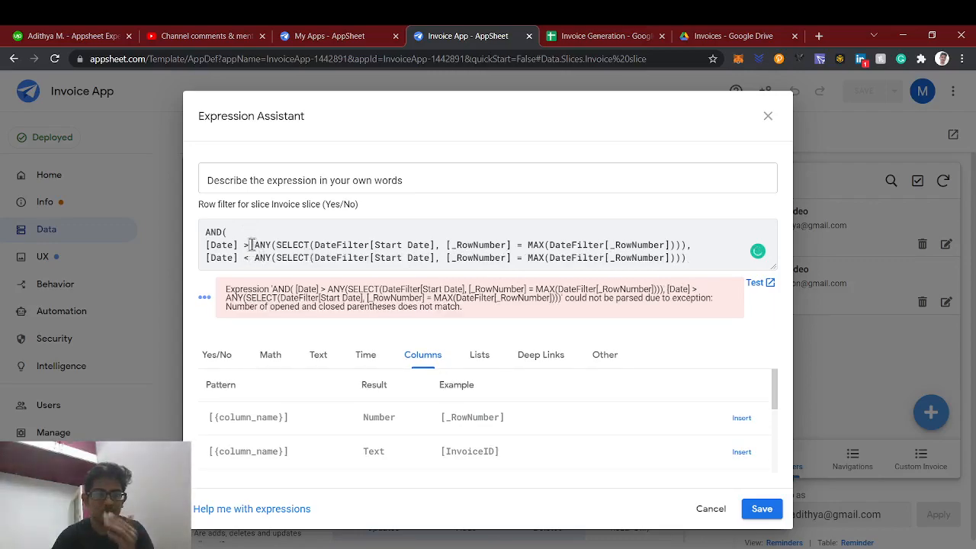
type("=")
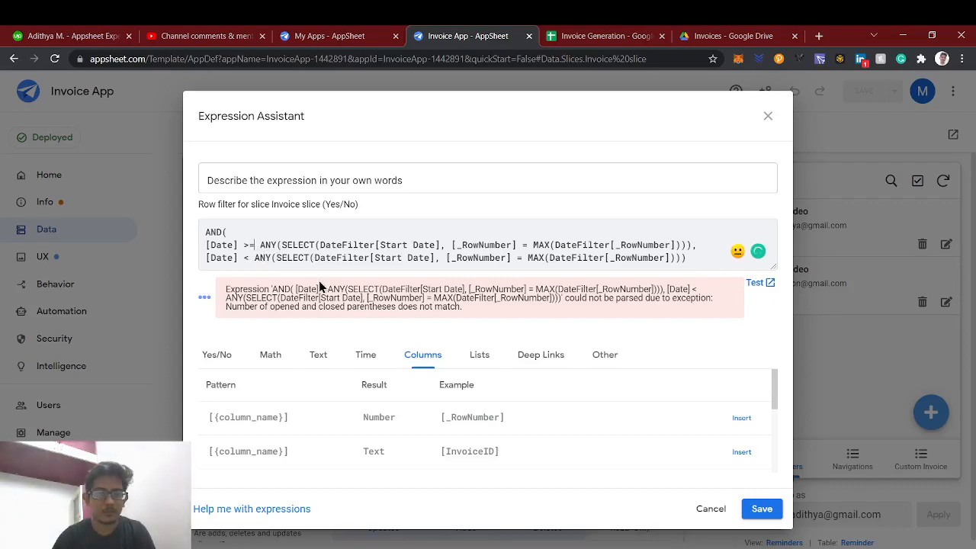
left_click(250, 257)
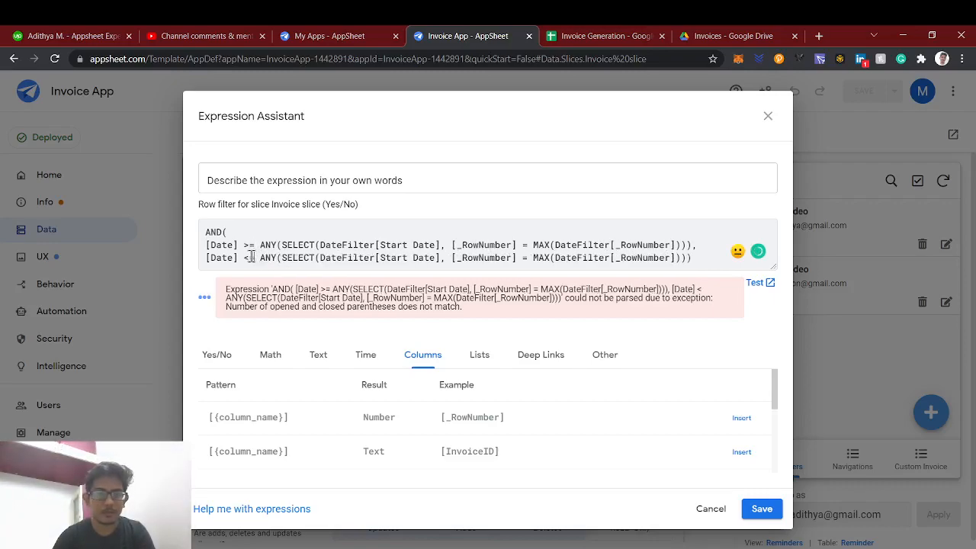
Replace Start Date in the second condition with End Date, matching the DateFilter sheet's header, and close the AND()
left_click(614, 34)
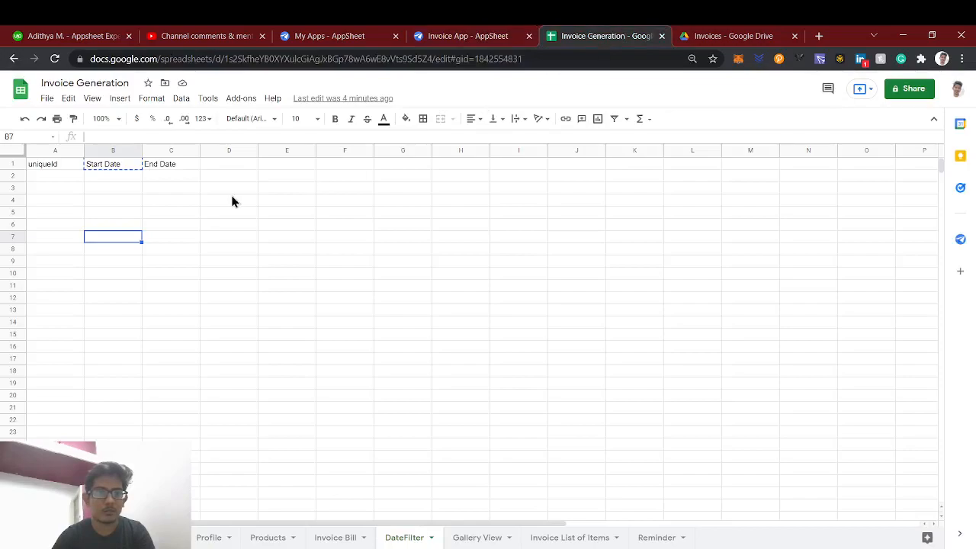
left_click(166, 169)
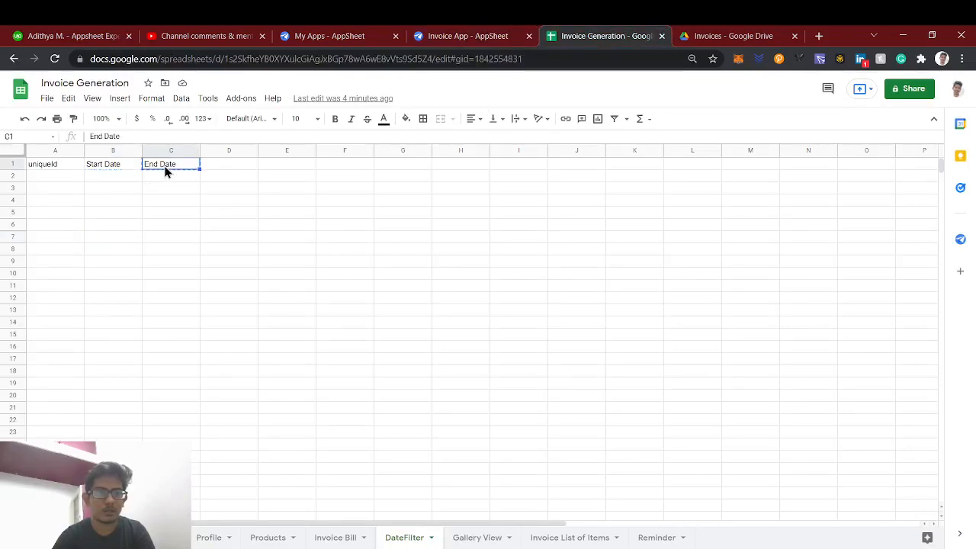
left_click(497, 35)
left_click_drag(379, 260, 435, 260)
type("e")
key("ctrl+z")
type("End Date], [_RowNumber] = MAX(DateFilter[_RowNumber])))")
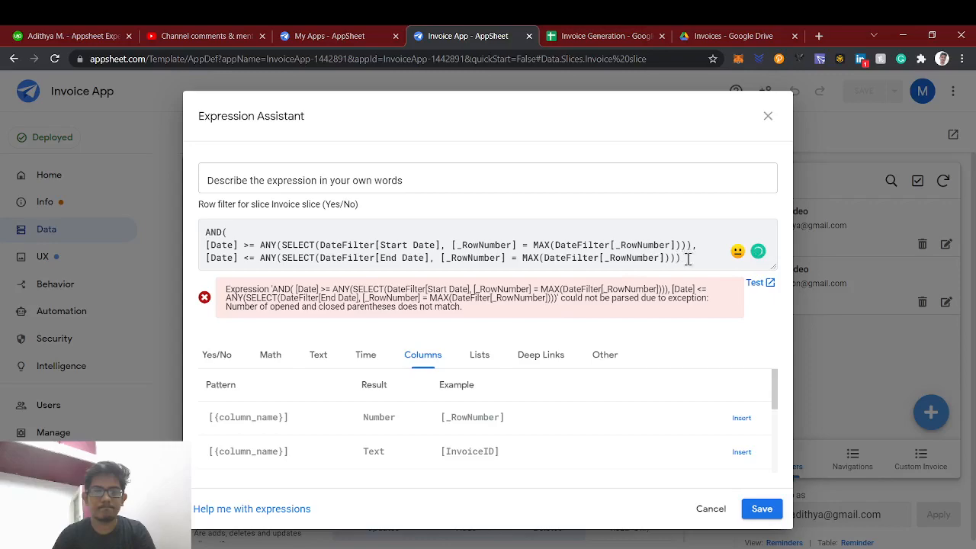
key("Return")
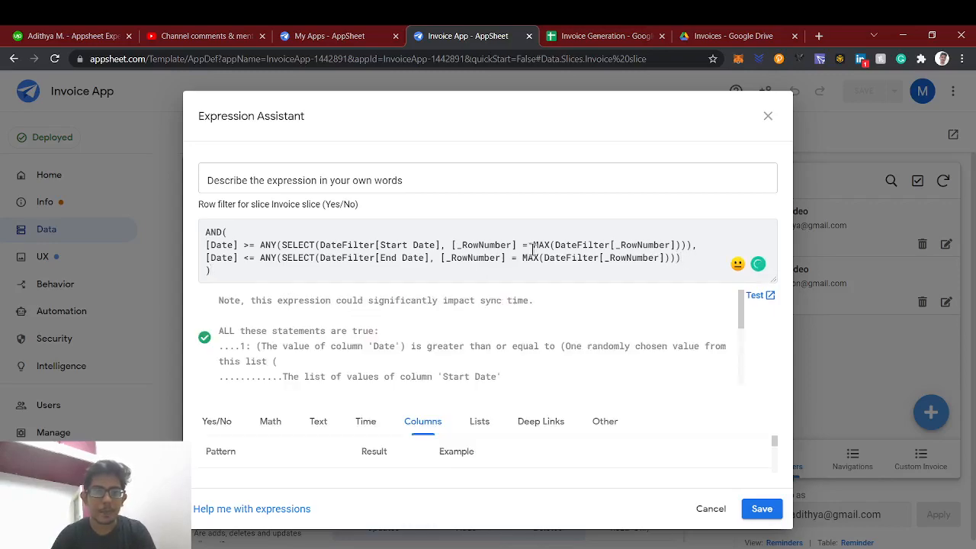
Save the slice's row filter and the app, and show the Custom Invoice view in the preview
left_click(762, 509)
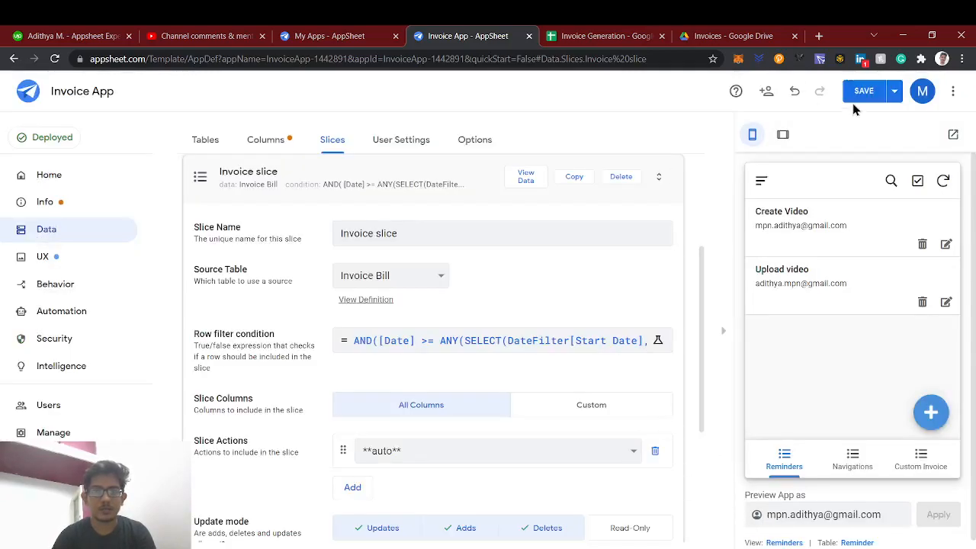
left_click(860, 93)
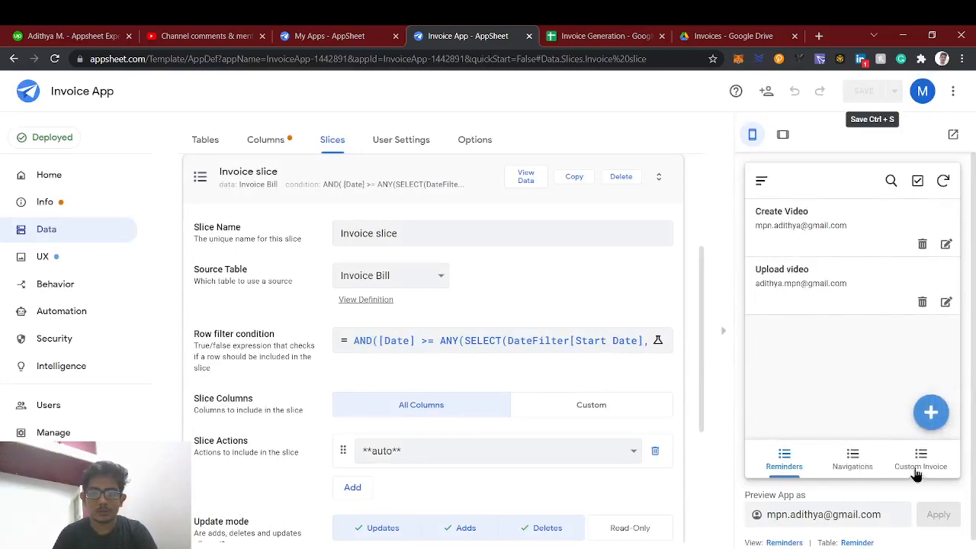
left_click(918, 462)
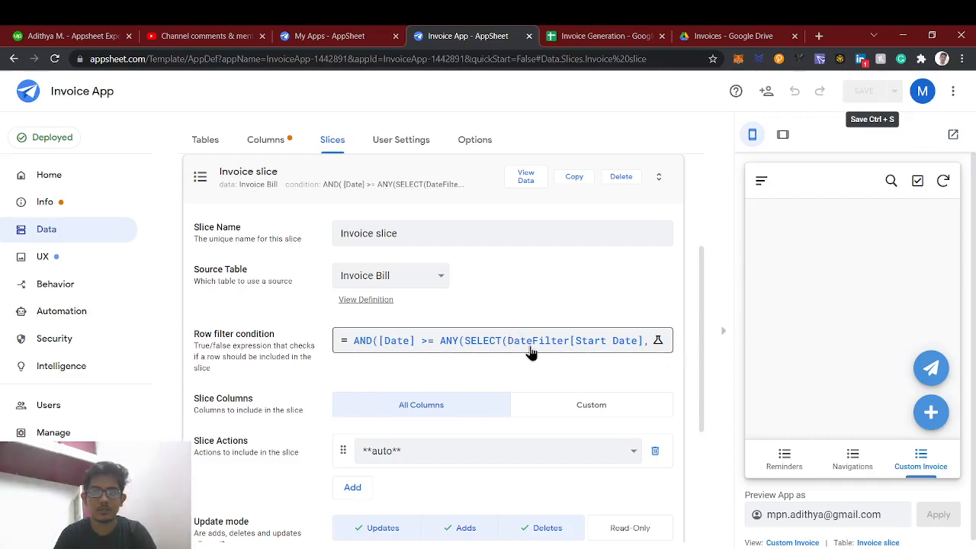
Add a new action to the app and open its table choice
scroll(386, 352, "up", 1)
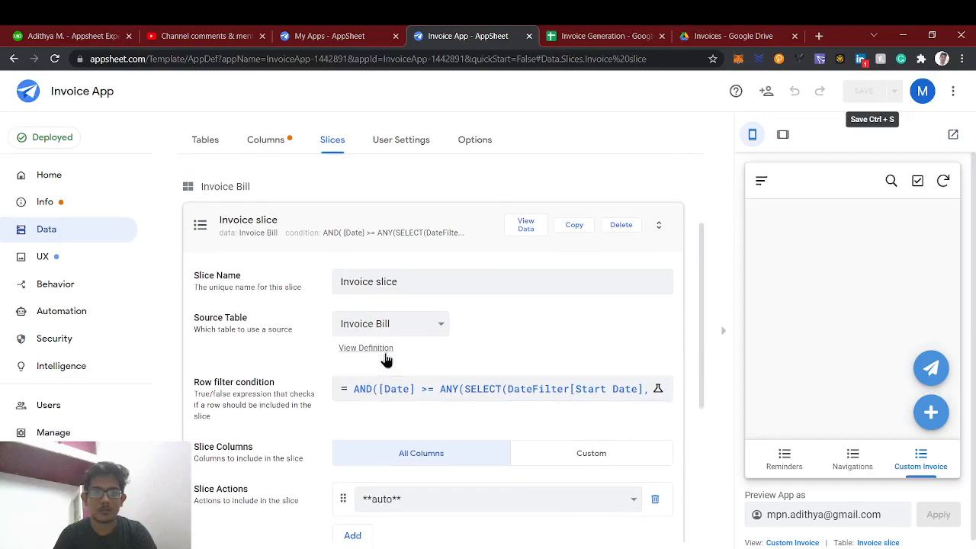
left_click(90, 259)
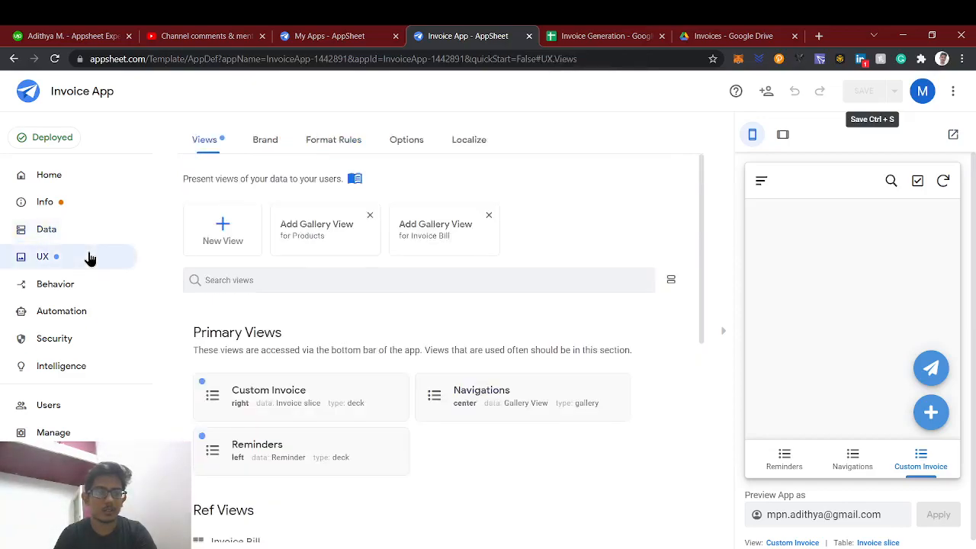
left_click(83, 287)
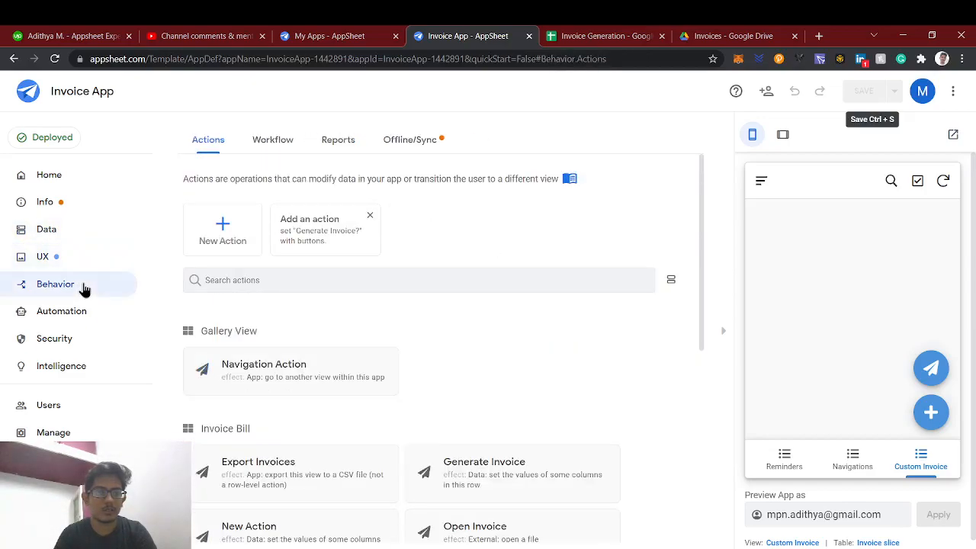
left_click(231, 236)
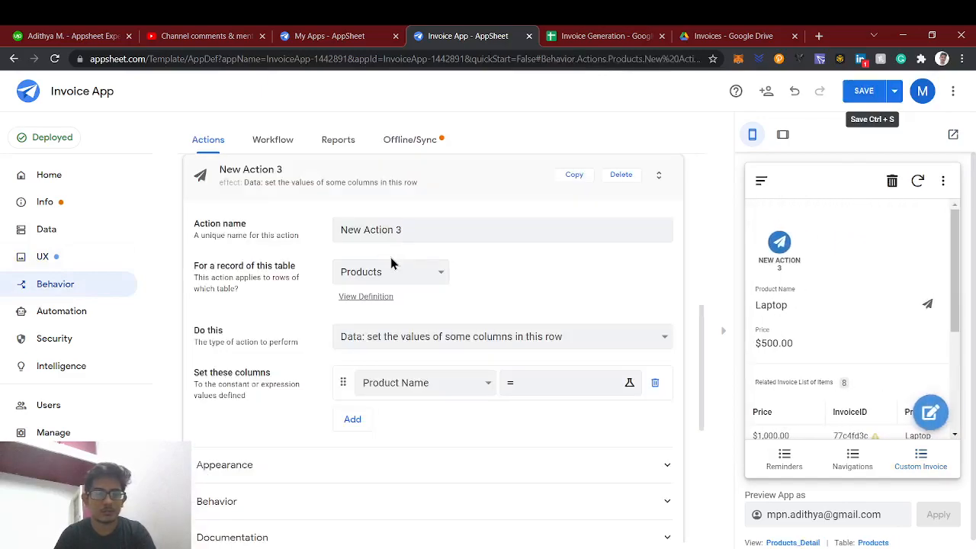
left_click(392, 265)
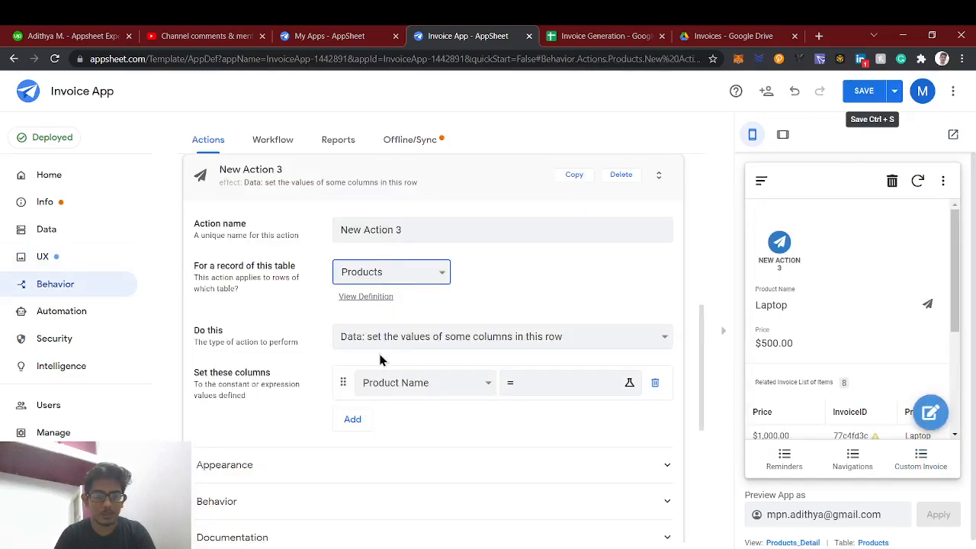
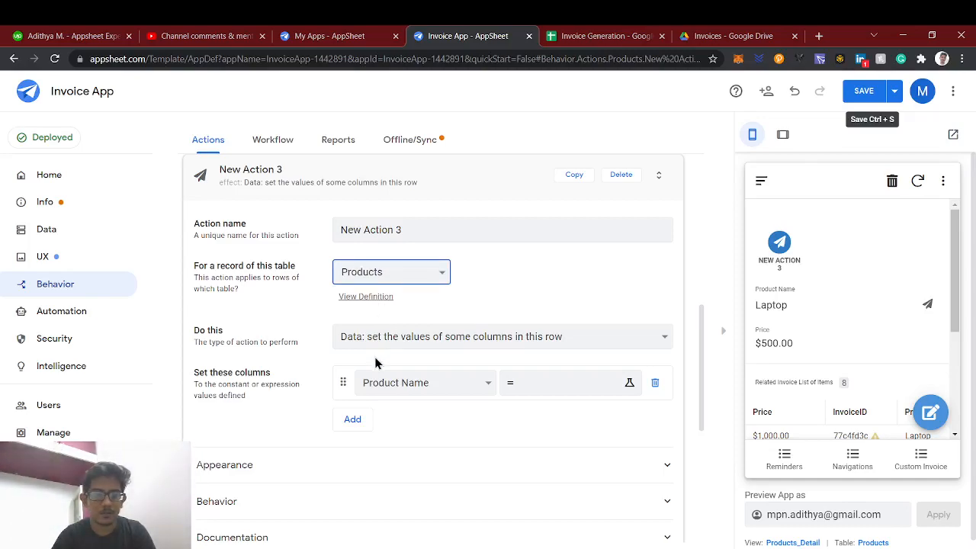
Create a new view named DateFilter for the DateFilter table and set its view type to form
left_click(126, 263)
scroll(363, 301, "down", 5)
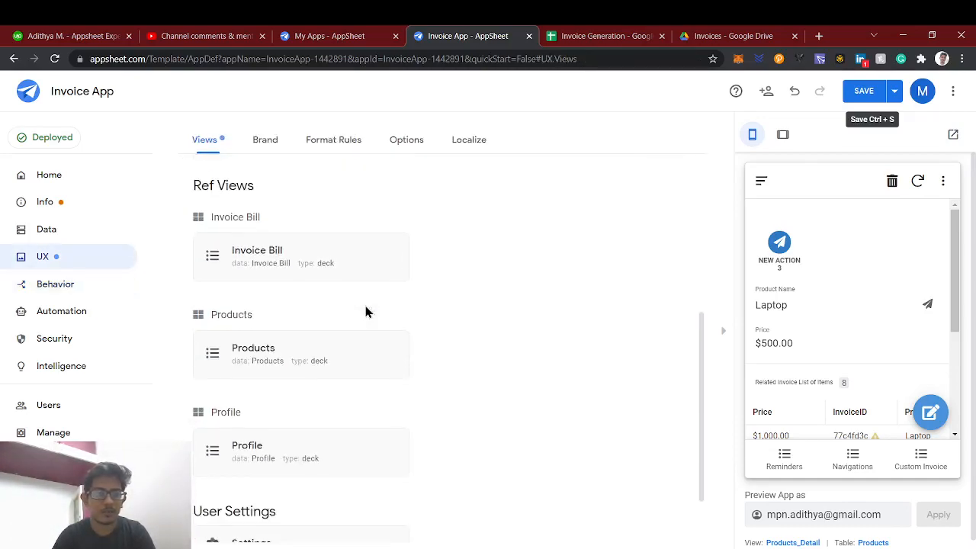
scroll(365, 311, "up", 5)
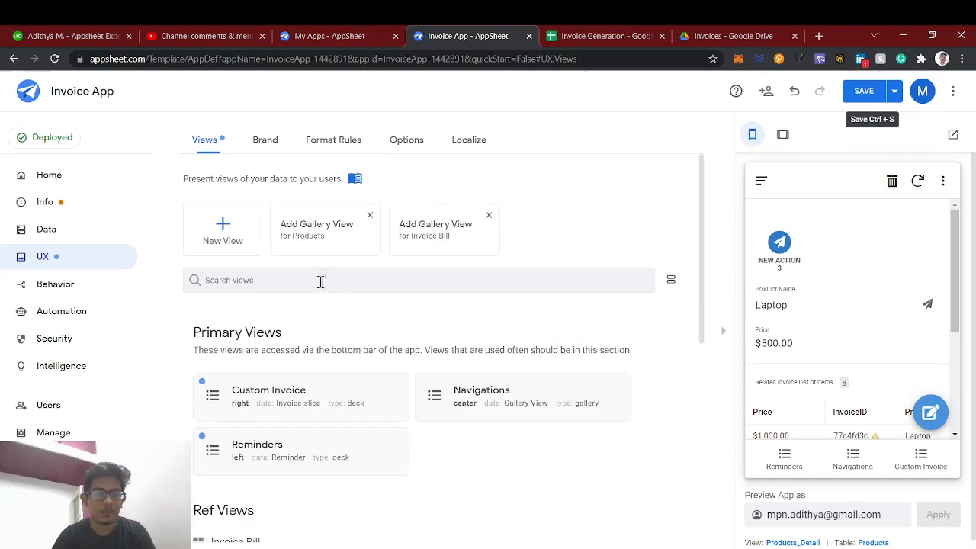
left_click(226, 223)
left_click(384, 271)
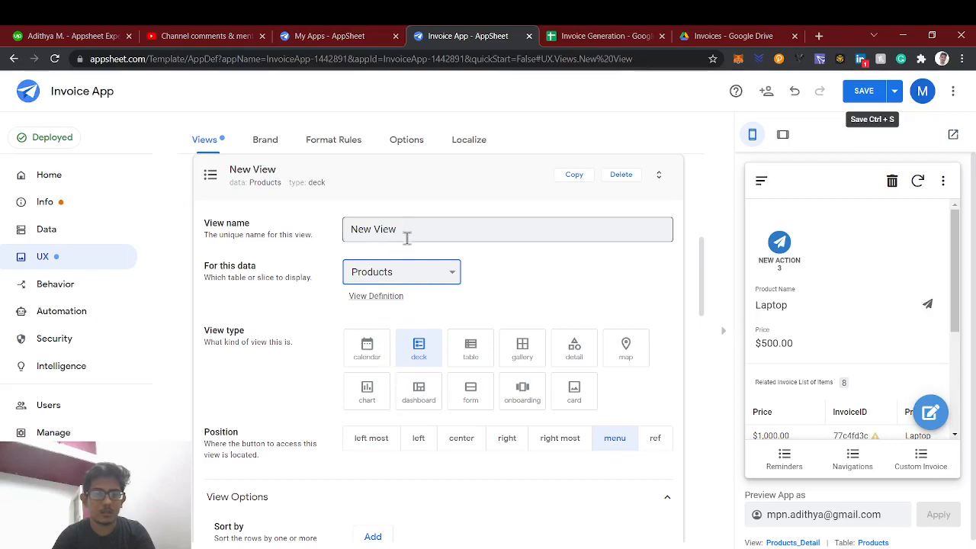
left_click(408, 293)
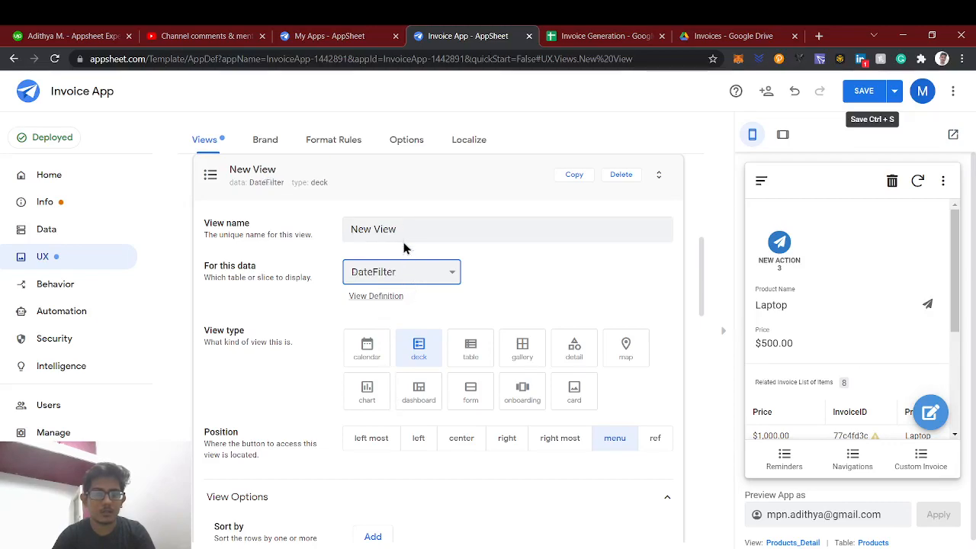
left_click_drag(401, 232, 314, 231)
type("DateFilter")
left_click(531, 266)
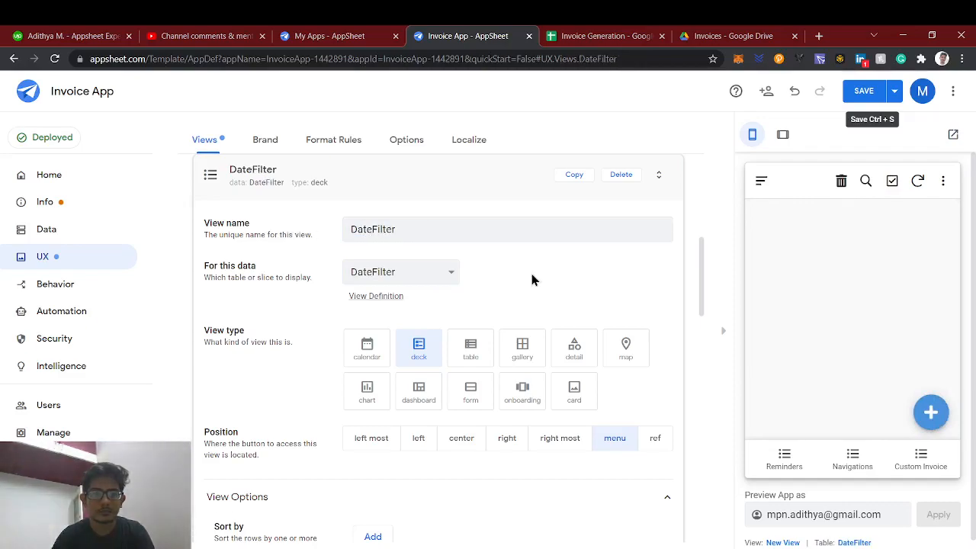
left_click(489, 381)
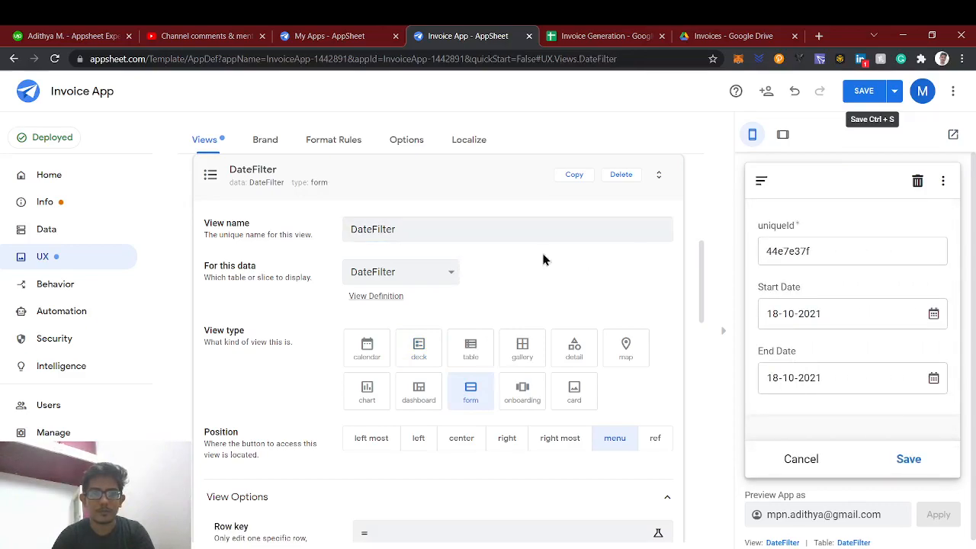
Hide the DateFilter table's uniqueId column, make Start Date and End Date required, and save the app
left_click(854, 543)
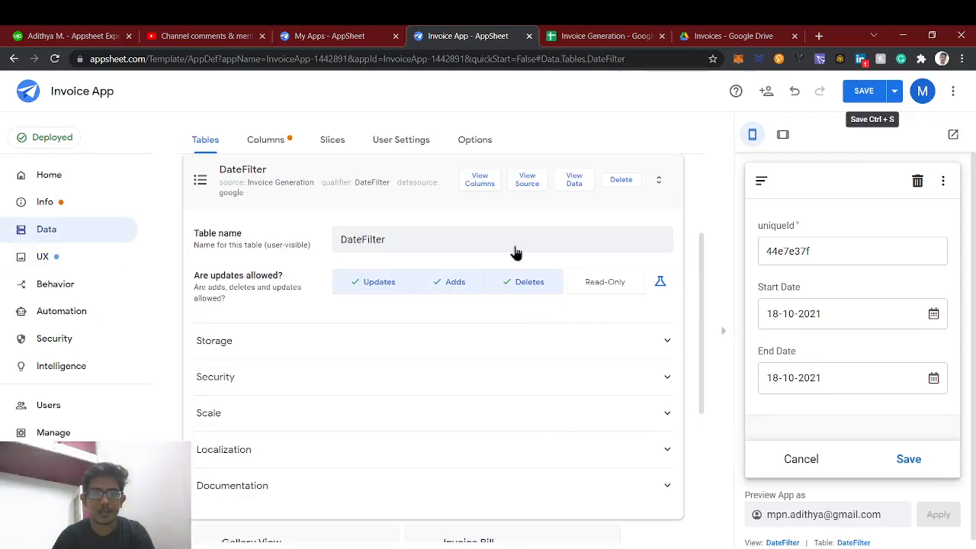
left_click(479, 179)
scroll(620, 281, "right", 4)
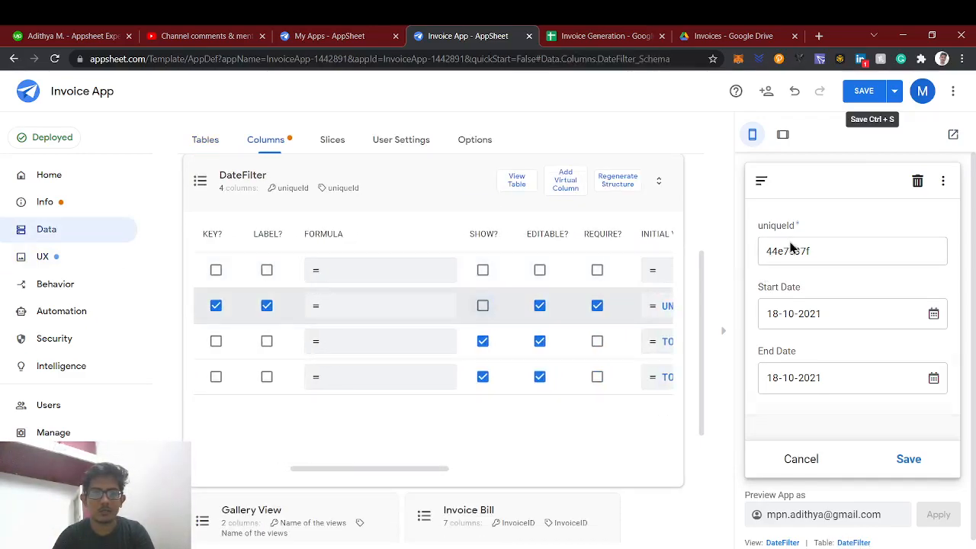
scroll(617, 372, "right", 1)
left_click(583, 340)
left_click(583, 376)
scroll(579, 312, "left", 5)
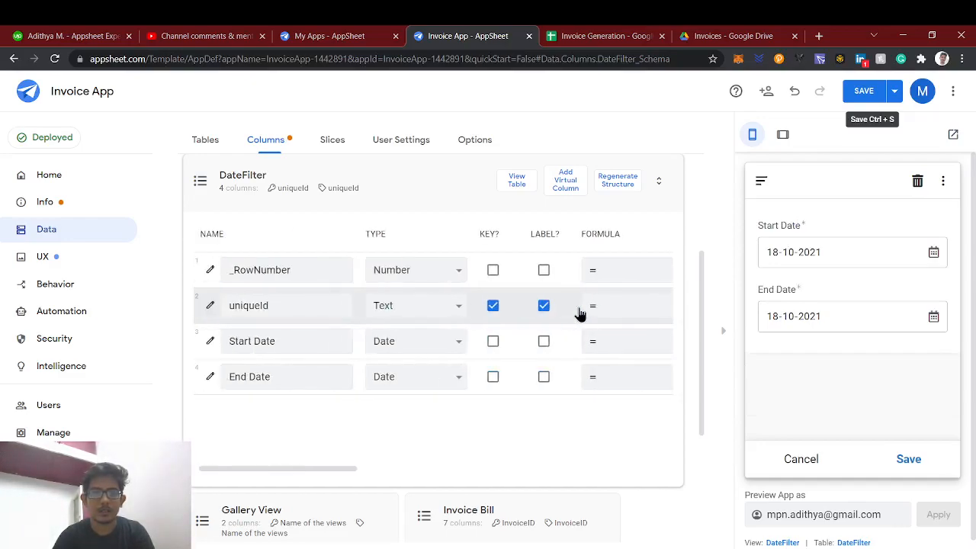
left_click(878, 95)
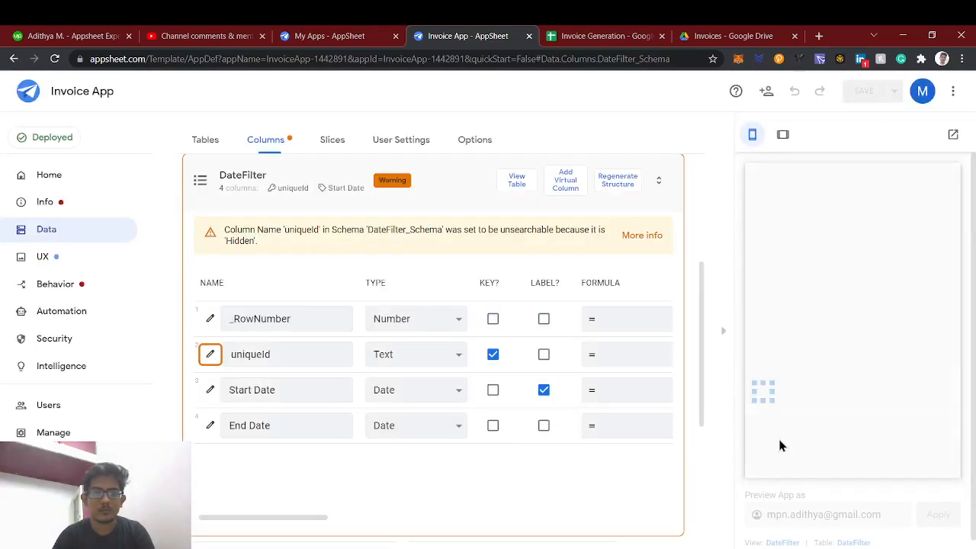
Delete the unfinished New Action 3, save the app, and cancel the DateFilter form in the preview
left_click(96, 287)
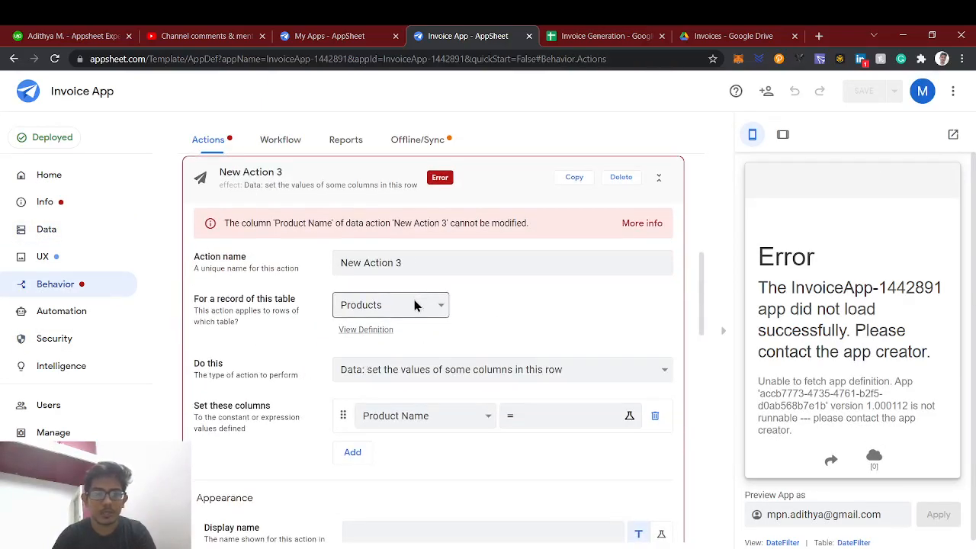
left_click(621, 177)
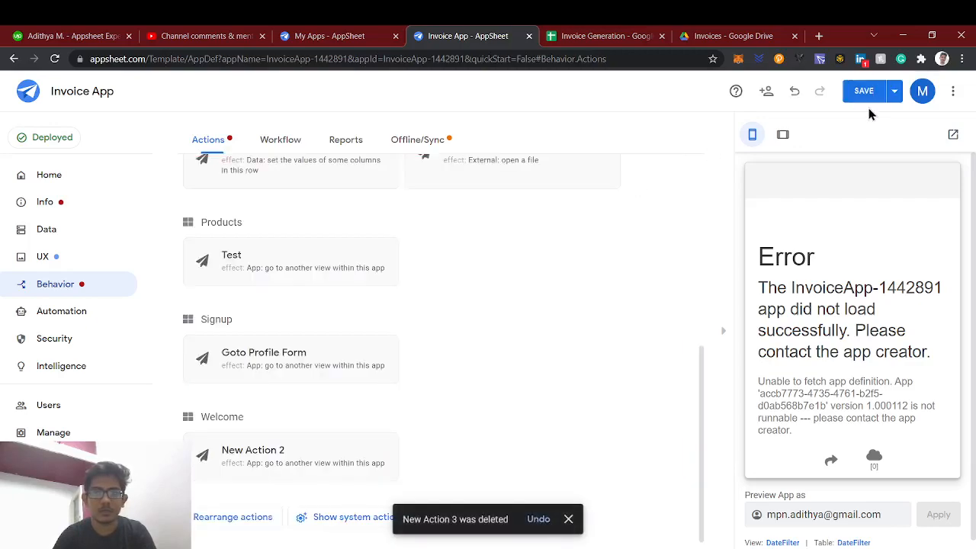
left_click(863, 97)
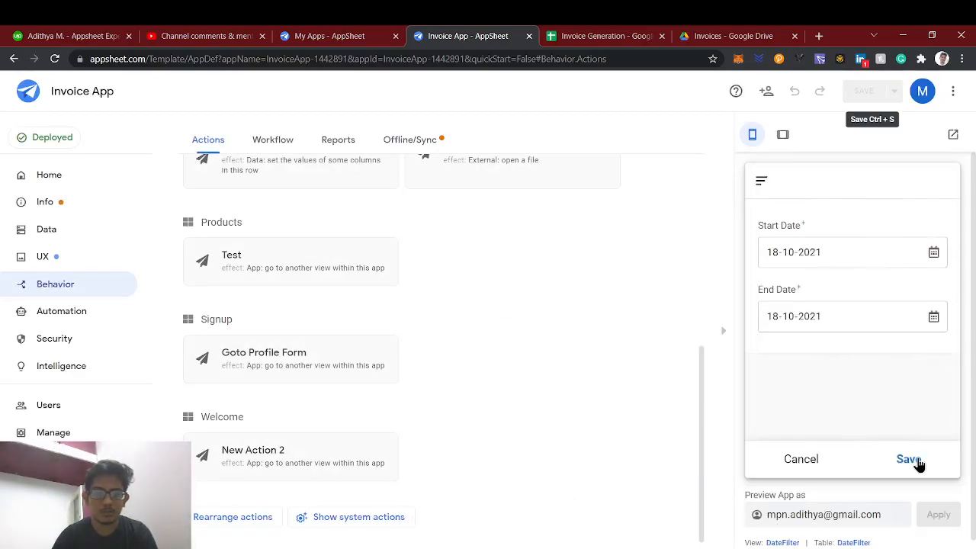
left_click(797, 468)
left_click(939, 461)
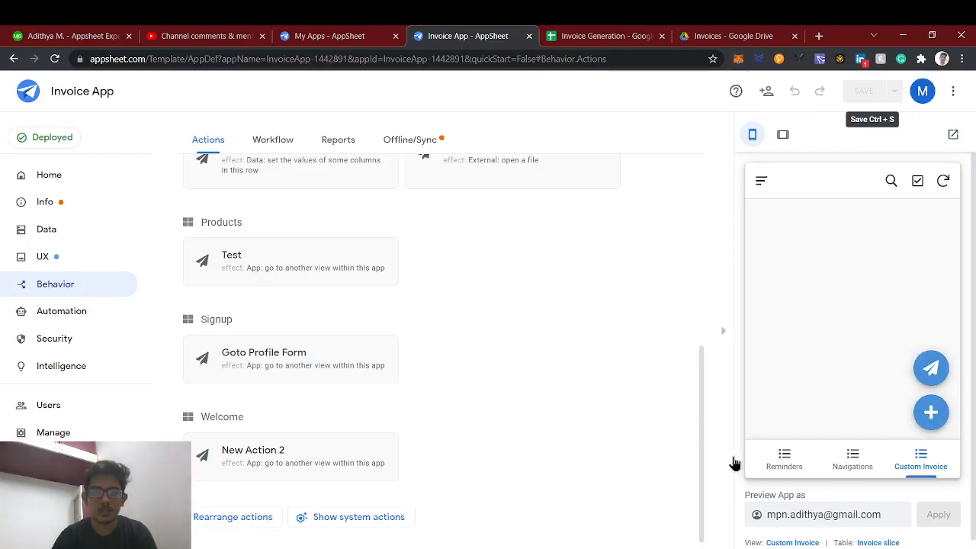
Add a new action named Filter for the Invoice Bill table
scroll(599, 366, "up", 2)
scroll(598, 366, "up", 4)
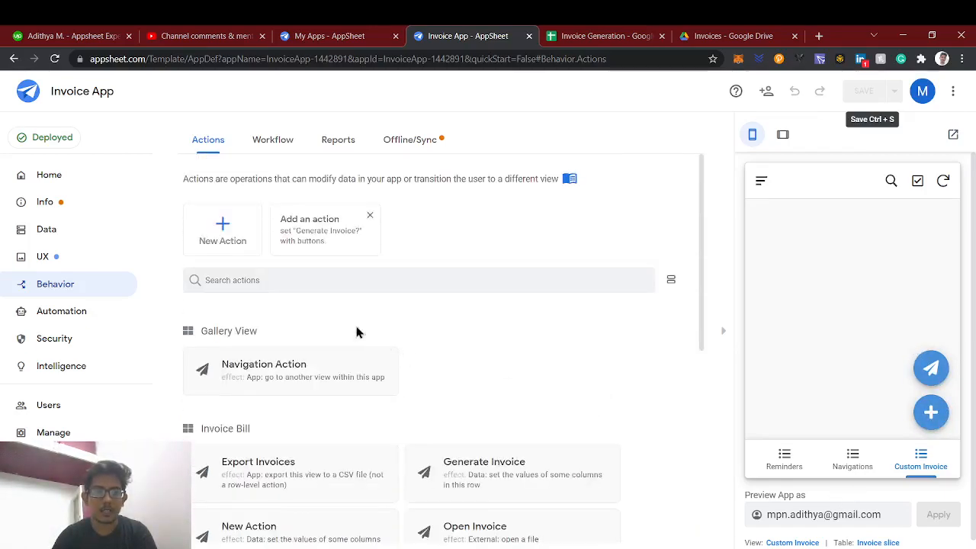
left_click(223, 231)
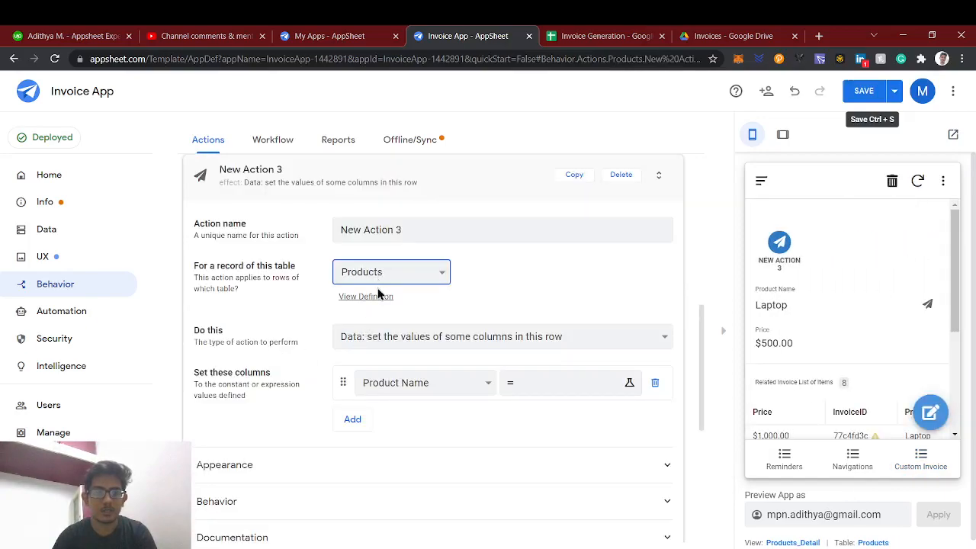
left_click(384, 315)
left_click(404, 225)
key("ctrl+a")
type("Filter")
Set the Filter action to "App: go to another view within this app" with the target LINKTOVIEW("DateFilter")
left_click(452, 340)
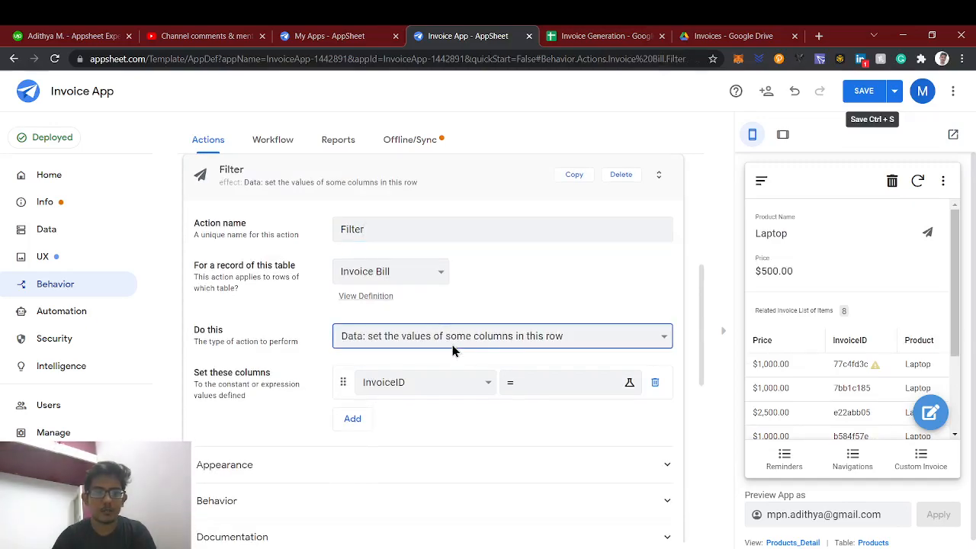
left_click(397, 151)
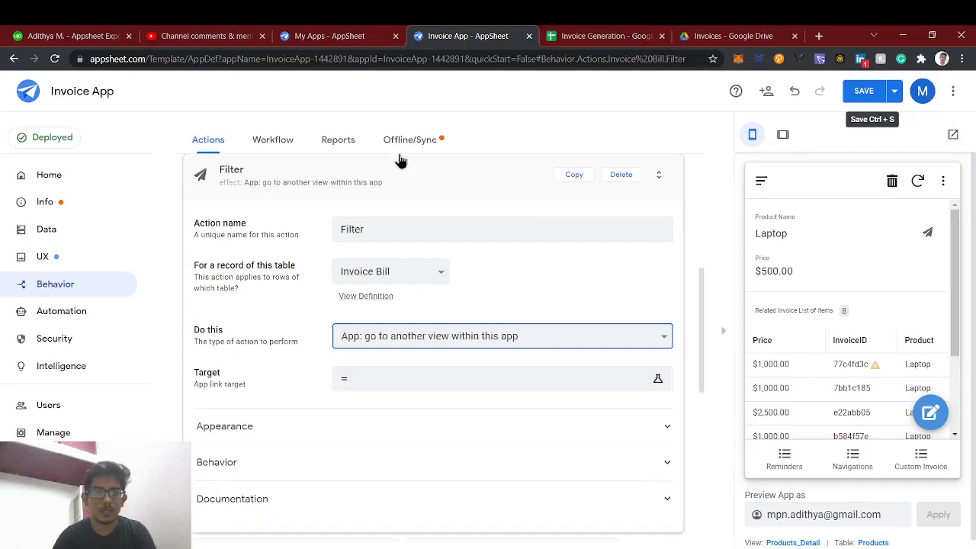
left_click(422, 384)
type("LINKTOVIEW(\"DateFile")
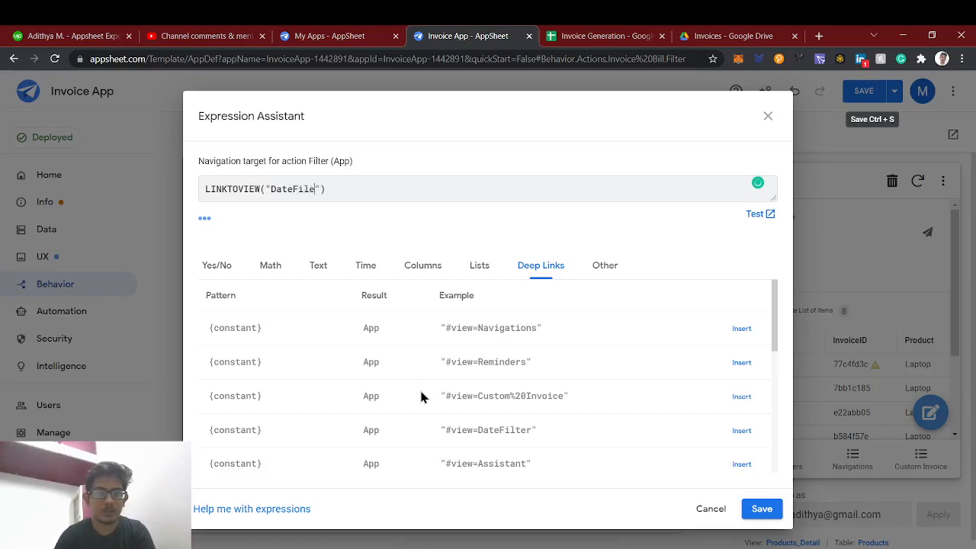
type("ter")
left_click(758, 509)
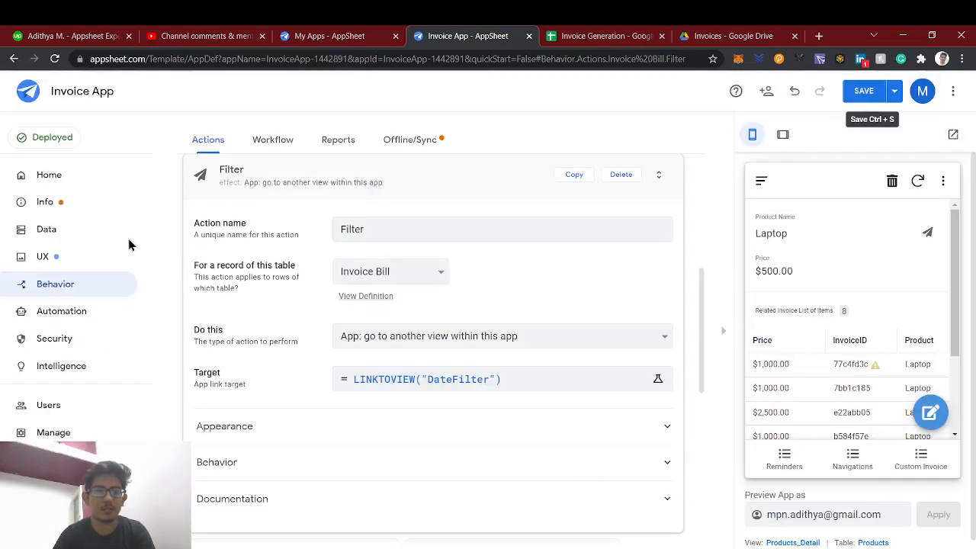
Check the DateFilter view's name among the menu views against the Filter action's target expression
left_click(78, 256)
scroll(301, 398, "down", 1)
scroll(276, 403, "down", 2)
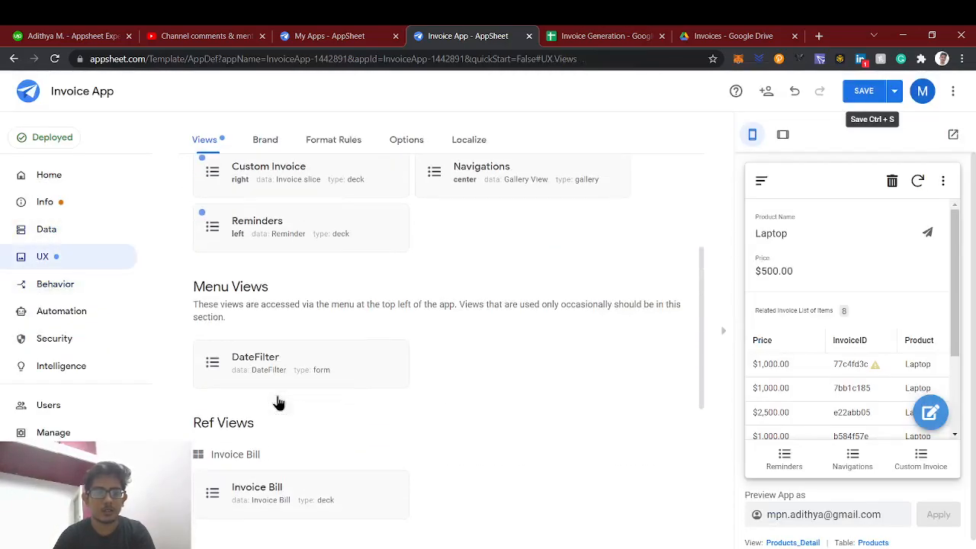
left_click_drag(238, 376, 298, 398)
left_click(298, 398)
left_click(57, 284)
scroll(349, 305, "down", 3)
scroll(349, 314, "down", 2)
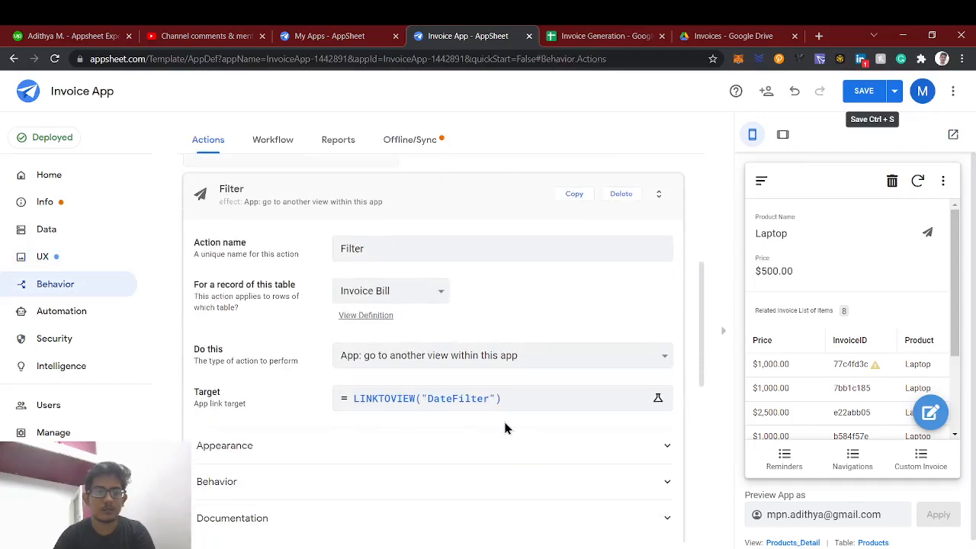
Save the app and give the Filter action an outlined funnel icon, searching the icons for "filter"
left_click(863, 93)
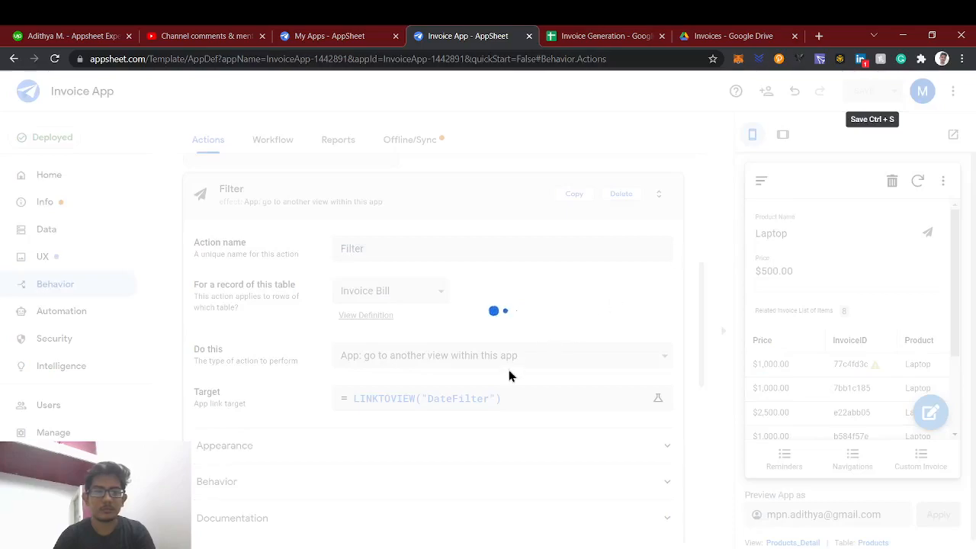
left_click(373, 451)
scroll(419, 416, "down", 4)
left_click(395, 314)
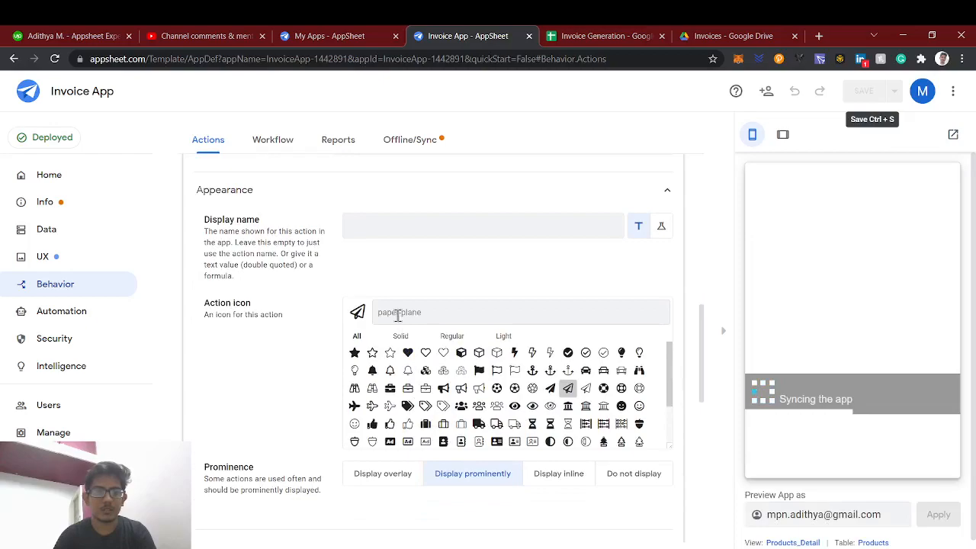
type("tilter")
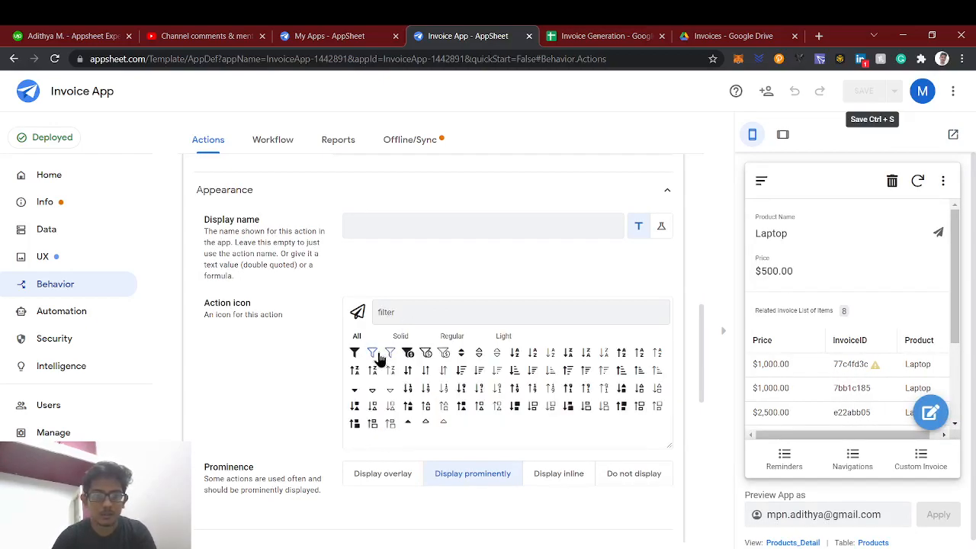
left_click(373, 353)
Show the Custom Invoice view in the preview and set the Filter action's prominence to Display overlay
left_click(927, 478)
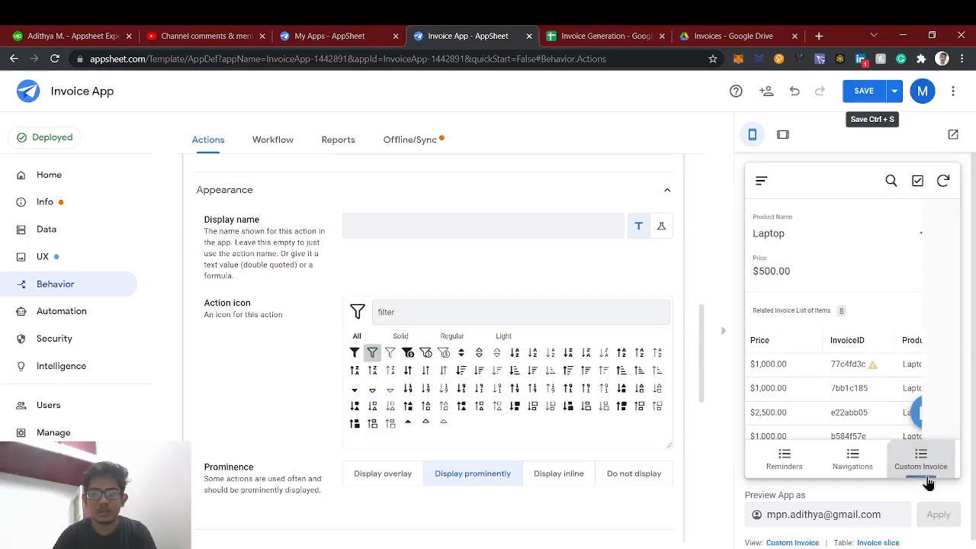
scroll(532, 431, "down", 3)
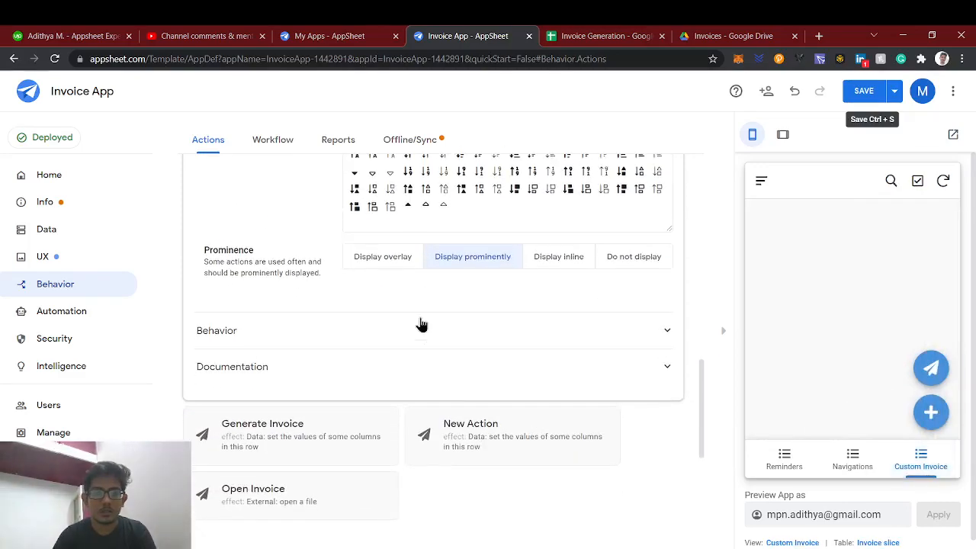
left_click(390, 256)
scroll(522, 333, "up", 2)
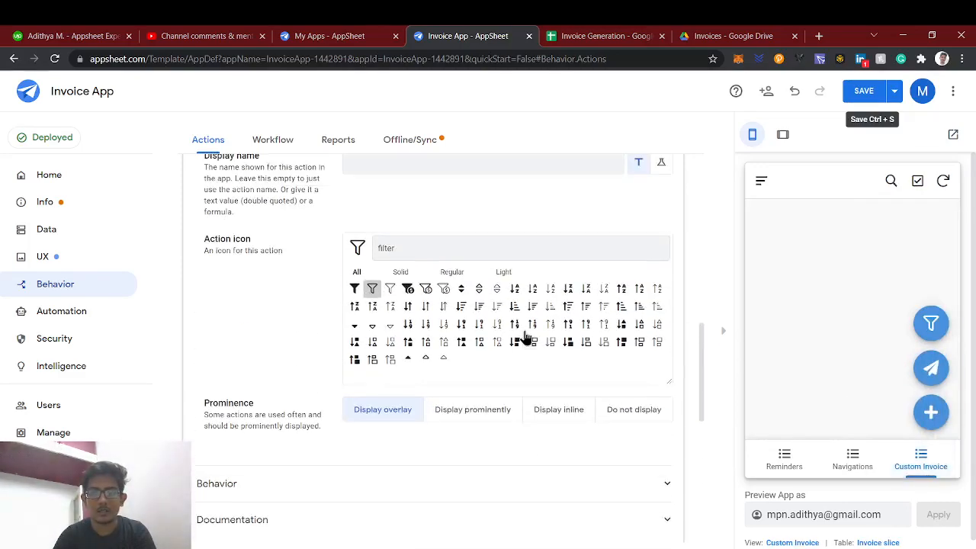
Run the Filter action in the preview and set the Start Date's day to 01 in the DateFilter form
left_click(929, 323)
left_click(932, 256)
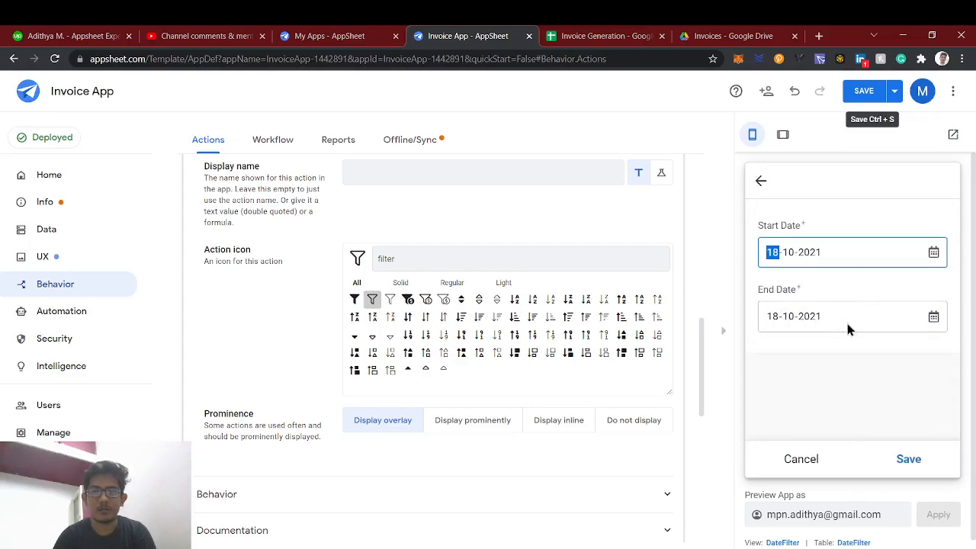
type("1")
Switch to the Invoice Generation spreadsheet and review the dates in the Invoice Bill sheet
left_click(641, 35)
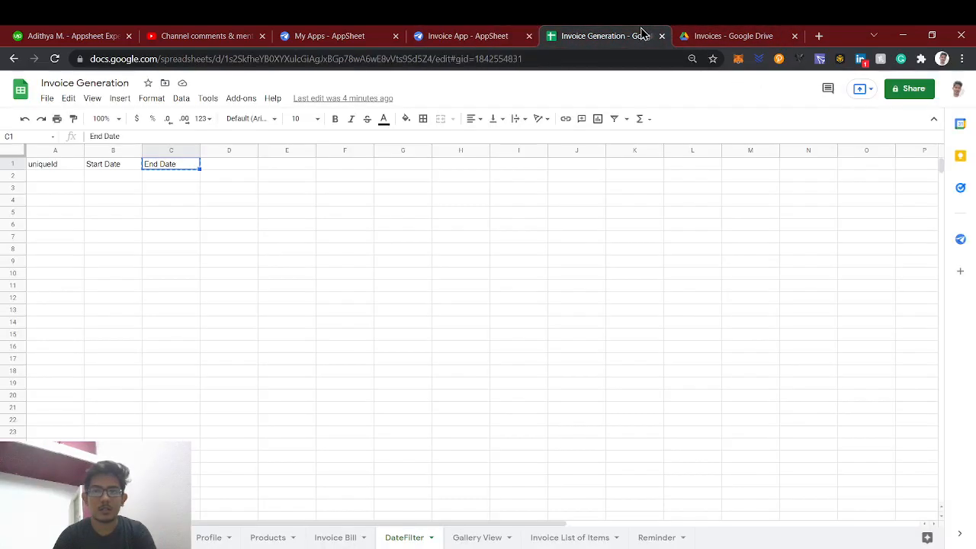
left_click(343, 537)
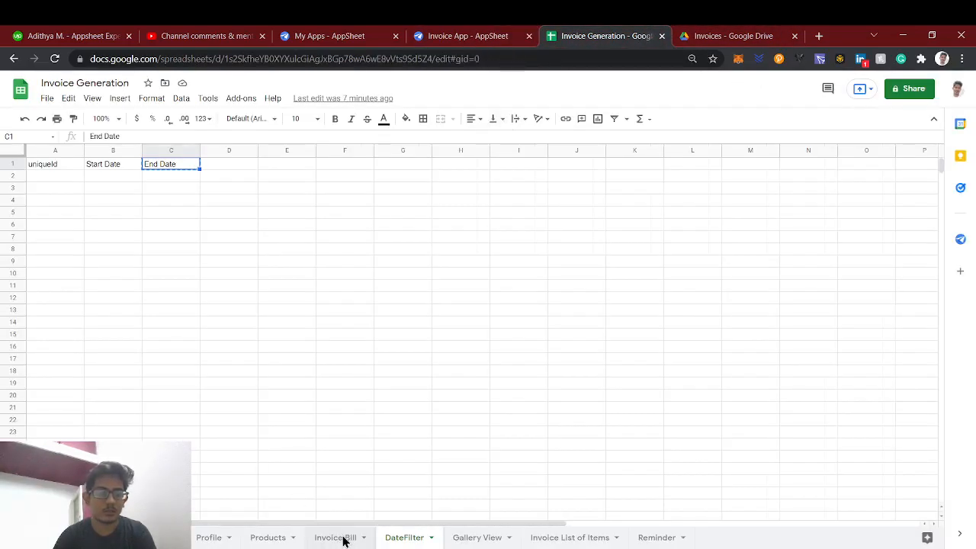
left_click(112, 191)
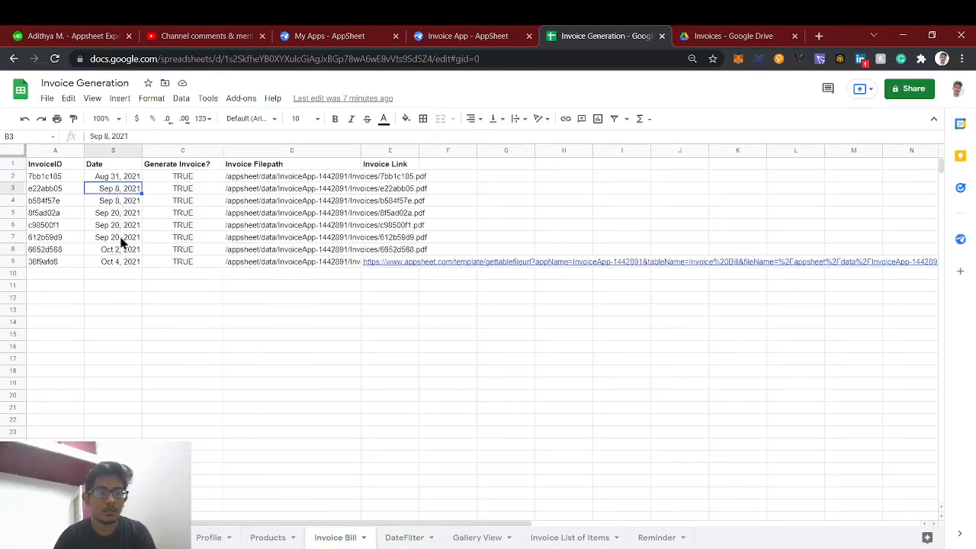
Switch back to AppSheet, complete the Start Date as 01-09-2021, set the End Date to 30-09-2021, and save the form
left_click(468, 36)
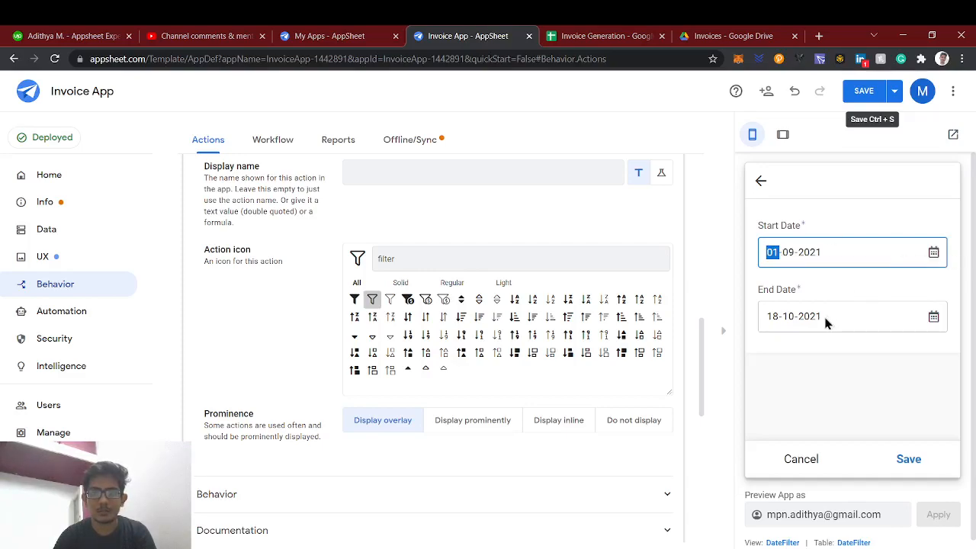
left_click(929, 320)
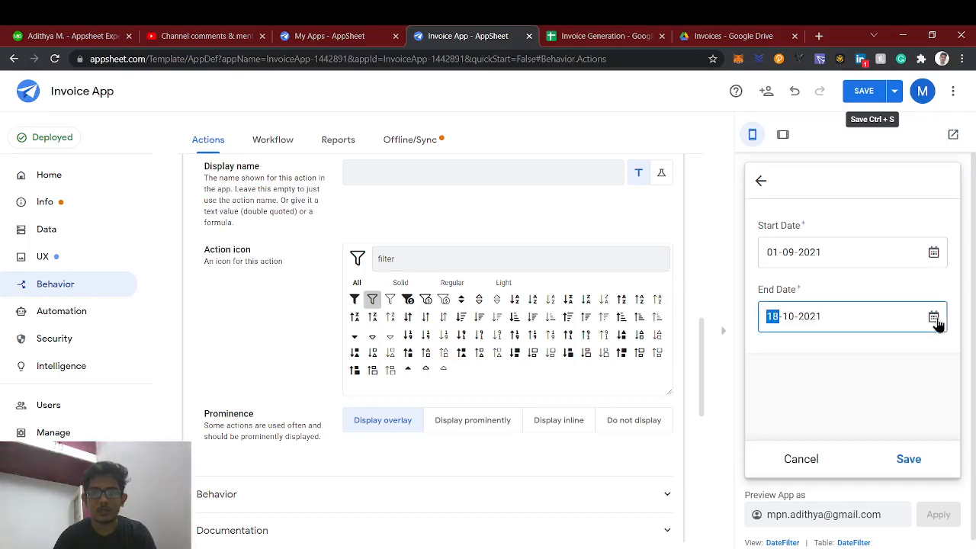
left_click(868, 347)
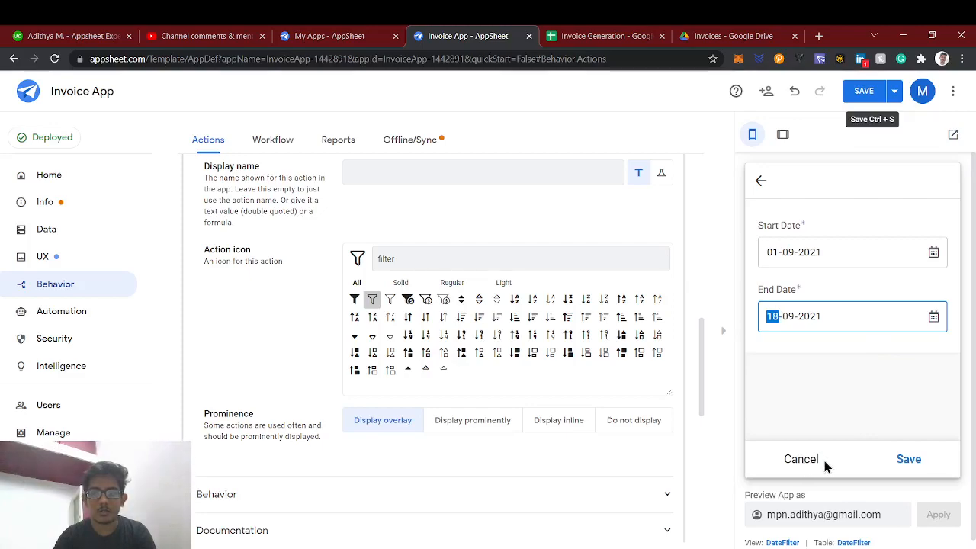
type("30")
left_click(907, 461)
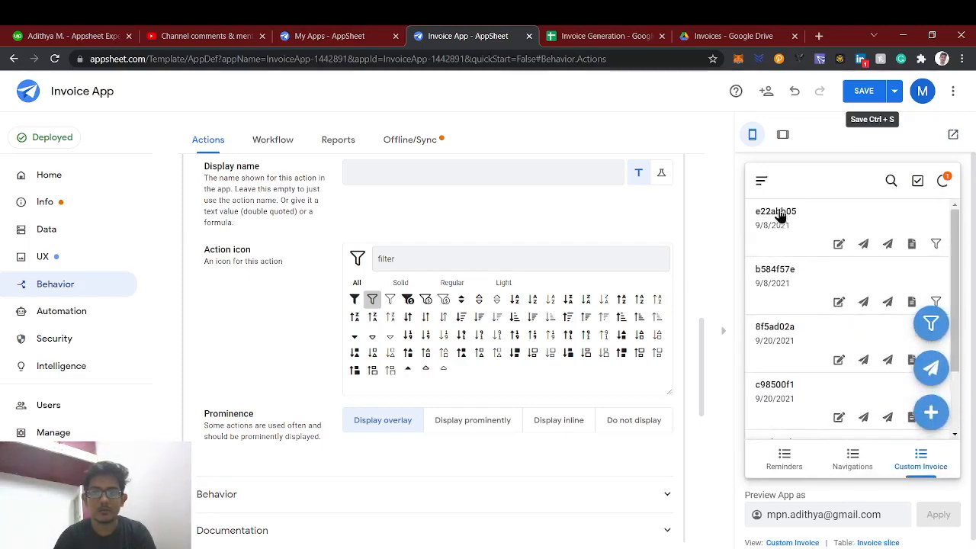
Compare the filtered Custom Invoice list in the preview with the September dates in the Invoice Bill sheet
left_click(602, 36)
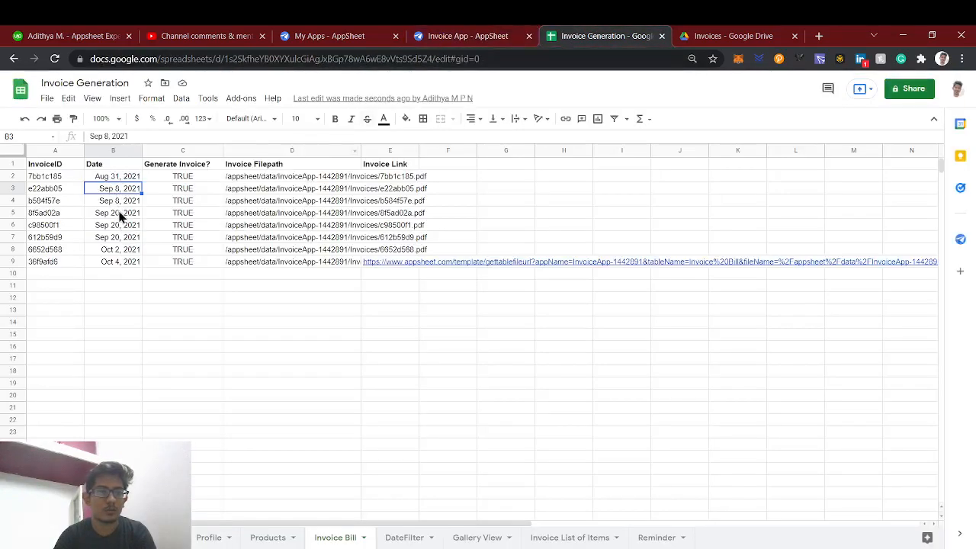
left_click(128, 241)
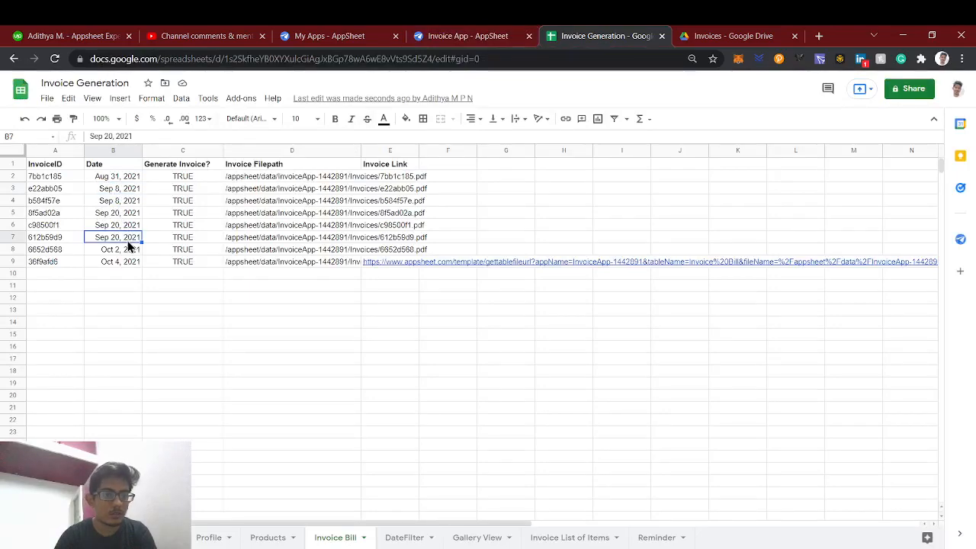
left_click(457, 36)
scroll(821, 345, "down", 1)
scroll(822, 345, "up", 2)
scroll(822, 345, "down", 2)
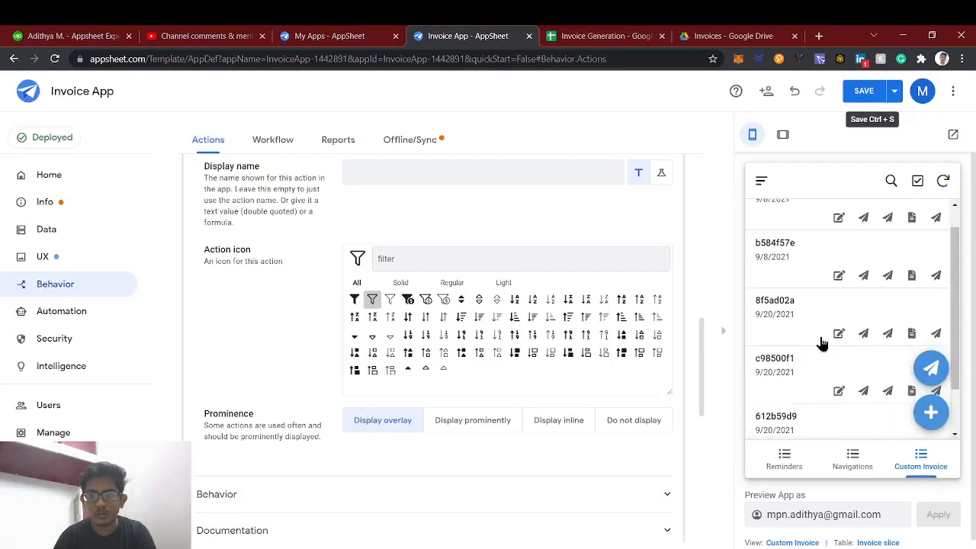
scroll(822, 345, "up", 2)
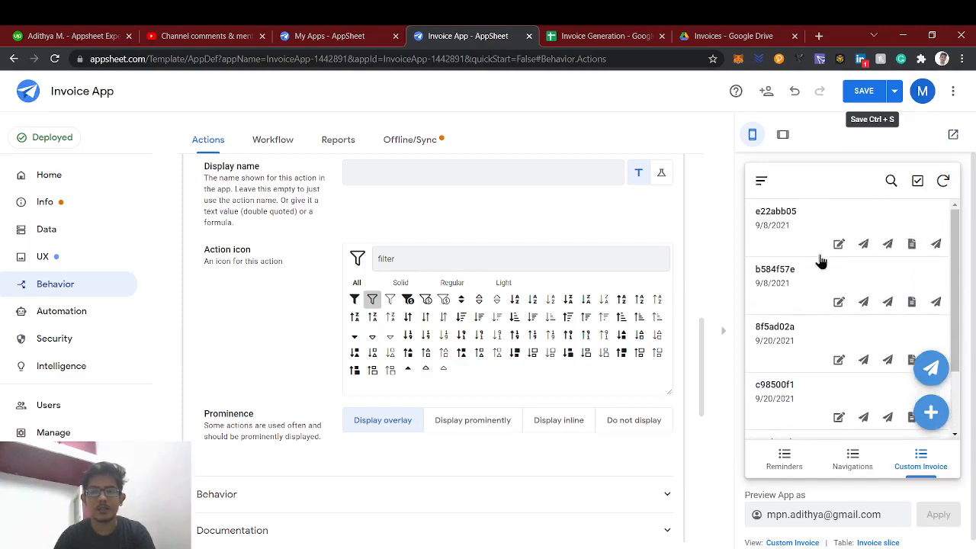
scroll(827, 345, "down", 1)
scroll(826, 345, "up", 1)
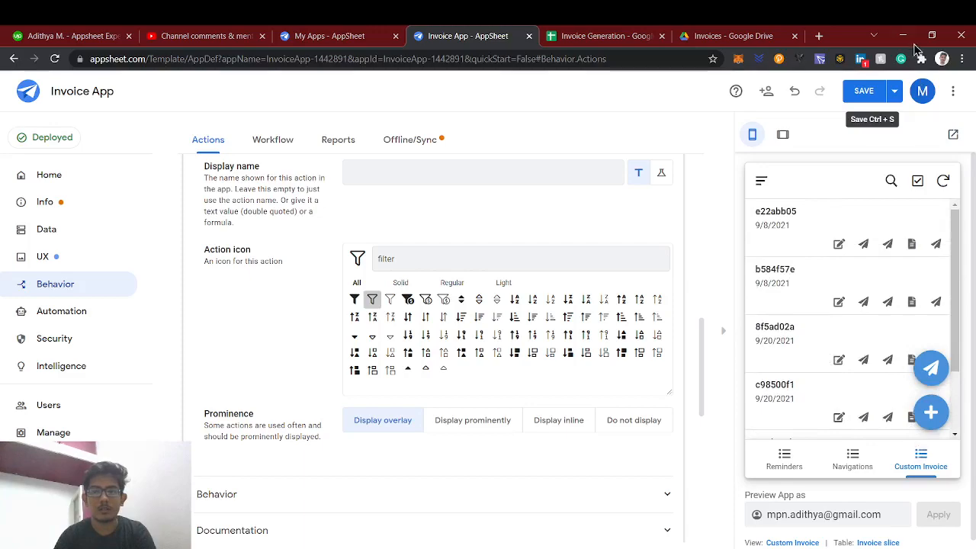
Save the app, check the stored Start Date and End Date in the spreadsheet's DateFilter sheet, and return to the AppSheet editor
left_click(860, 92)
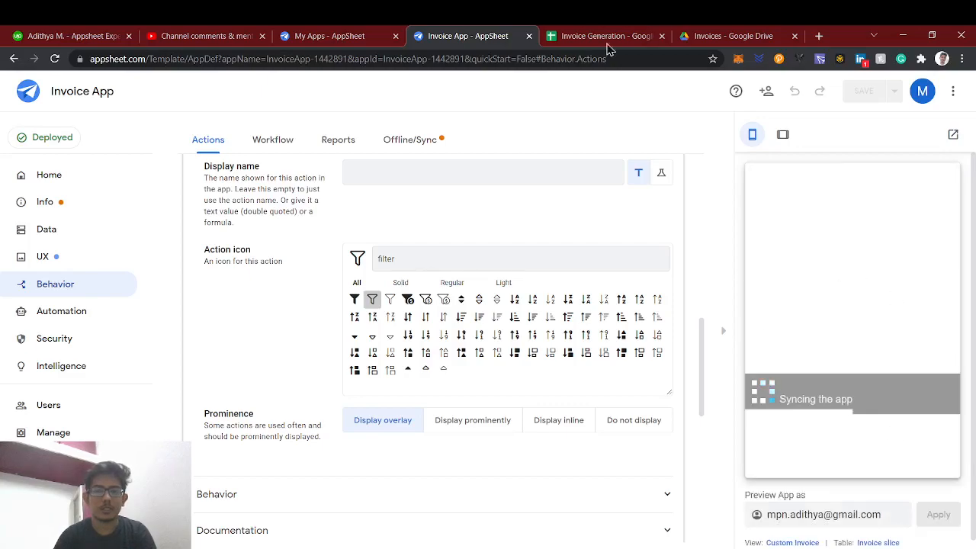
left_click(586, 34)
left_click(412, 538)
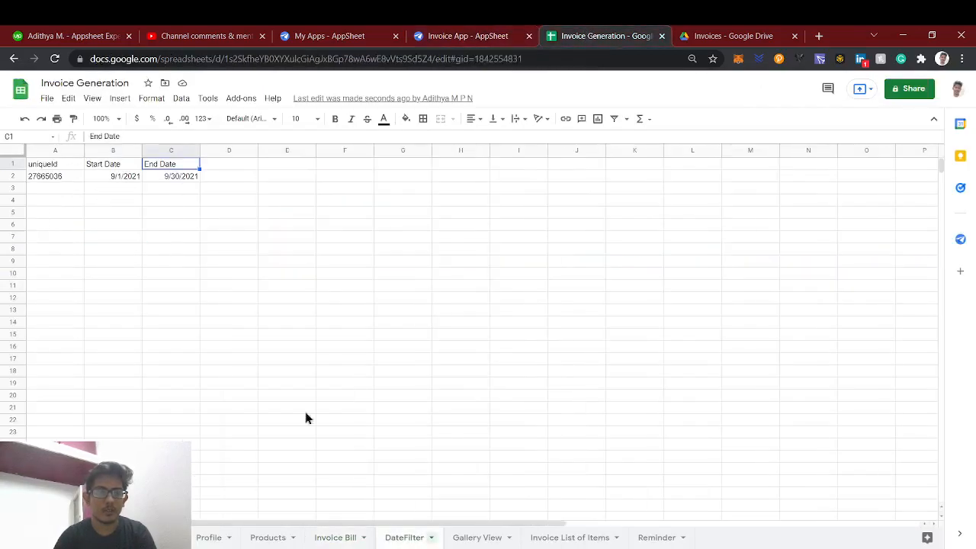
left_click(107, 181)
left_click(168, 183)
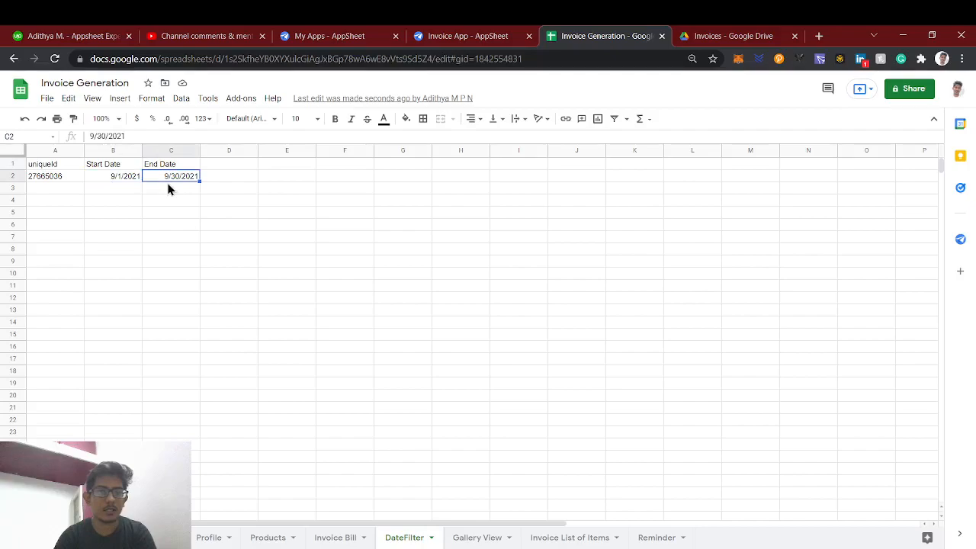
left_click(119, 183)
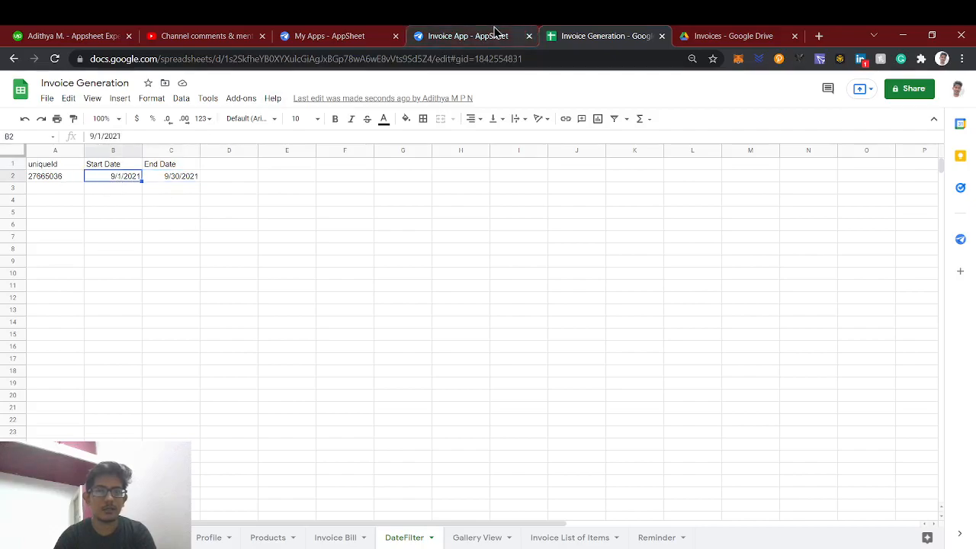
left_click(179, 200)
left_click(427, 38)
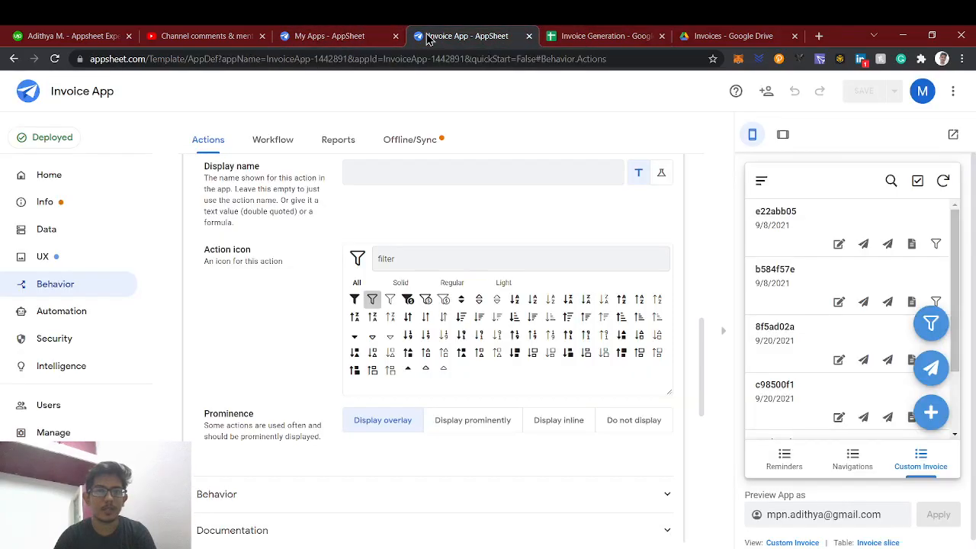
left_click(926, 333)
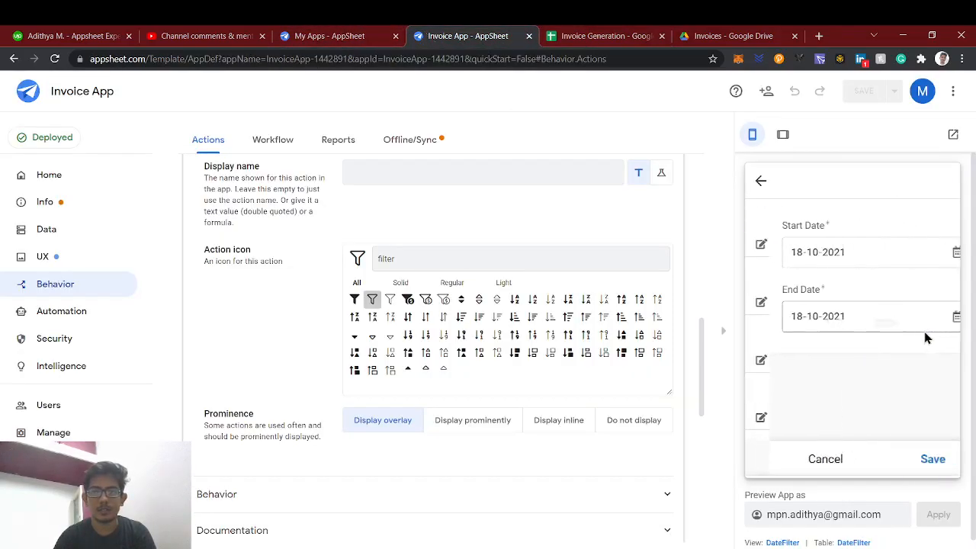
left_click(924, 261)
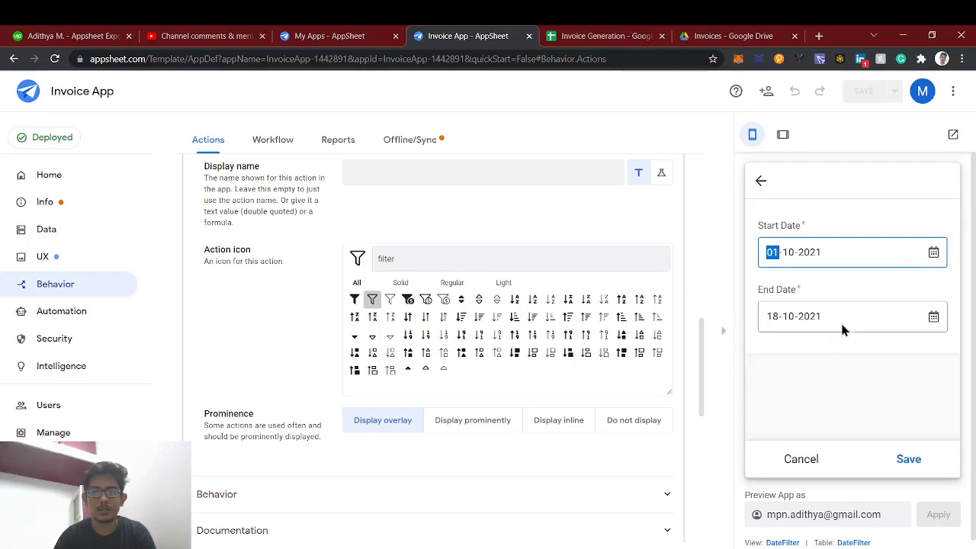
left_click(826, 461)
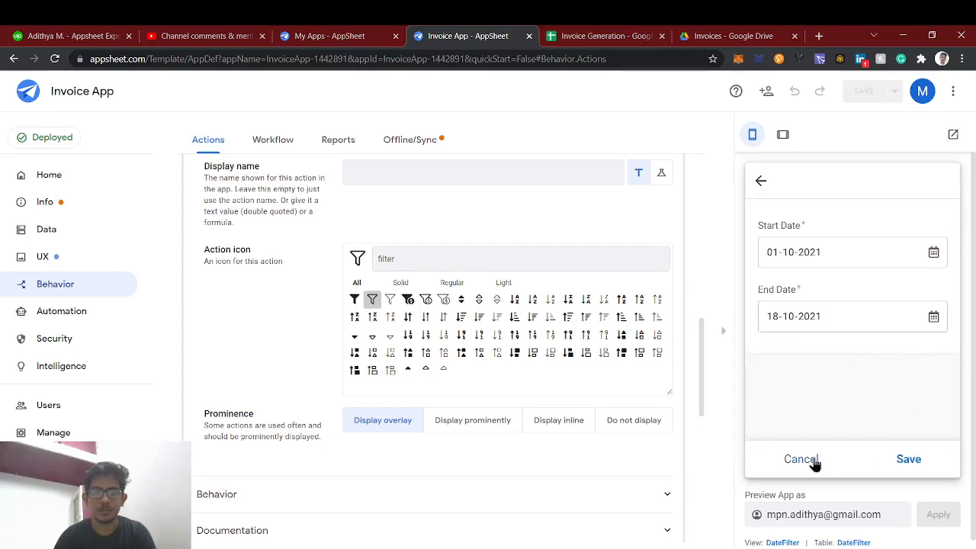
left_click(813, 460)
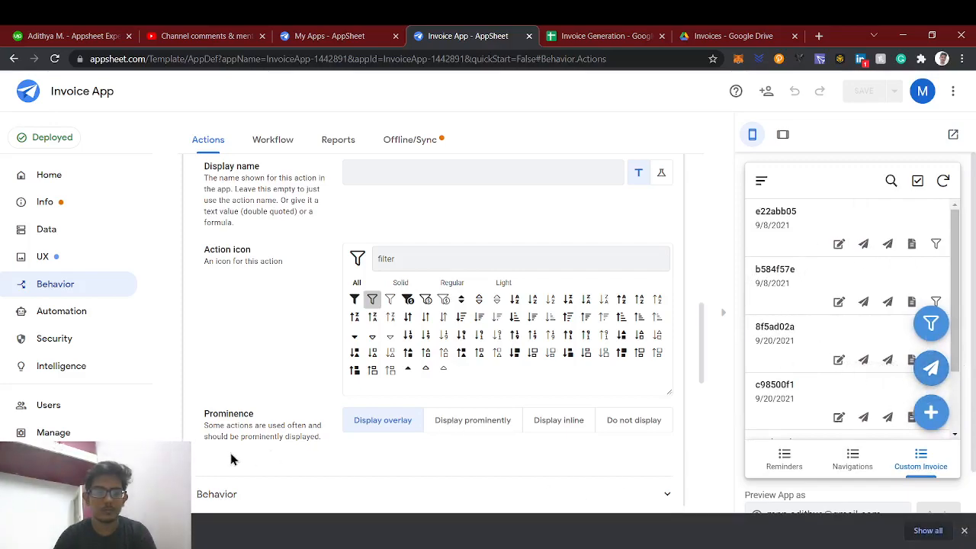
left_click(68, 530)
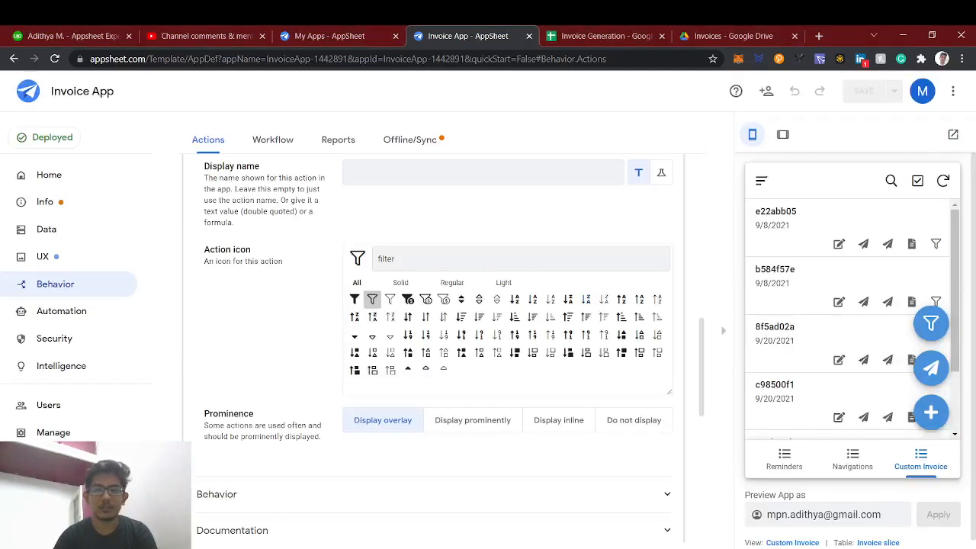
Run the Filter action in the preview, set the Start Date to 01-10-2021, and save the DateFilter form
left_click(930, 323)
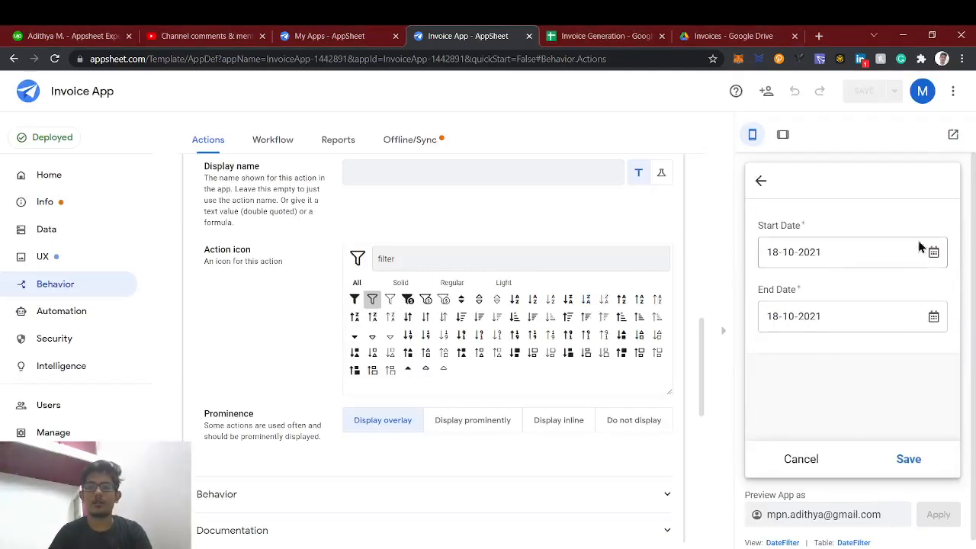
left_click(939, 255)
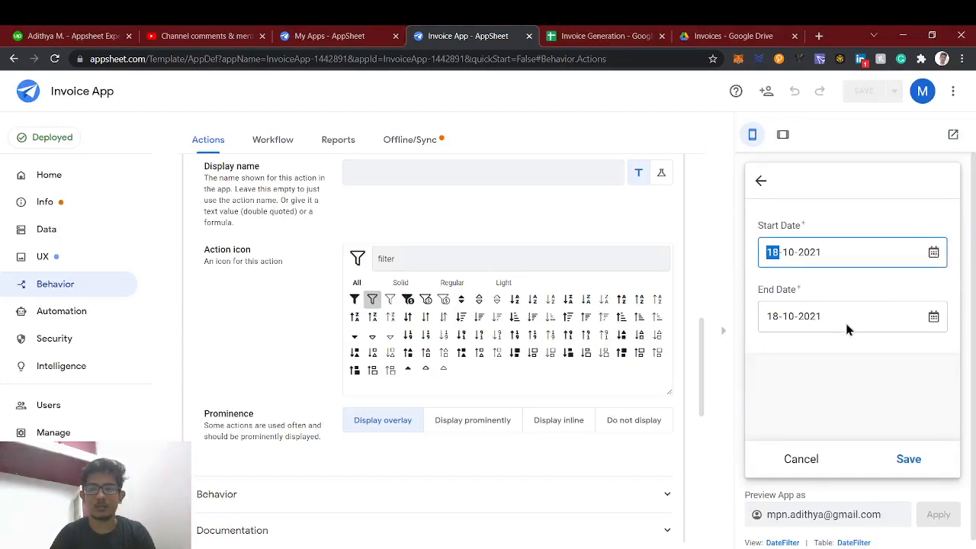
type("1")
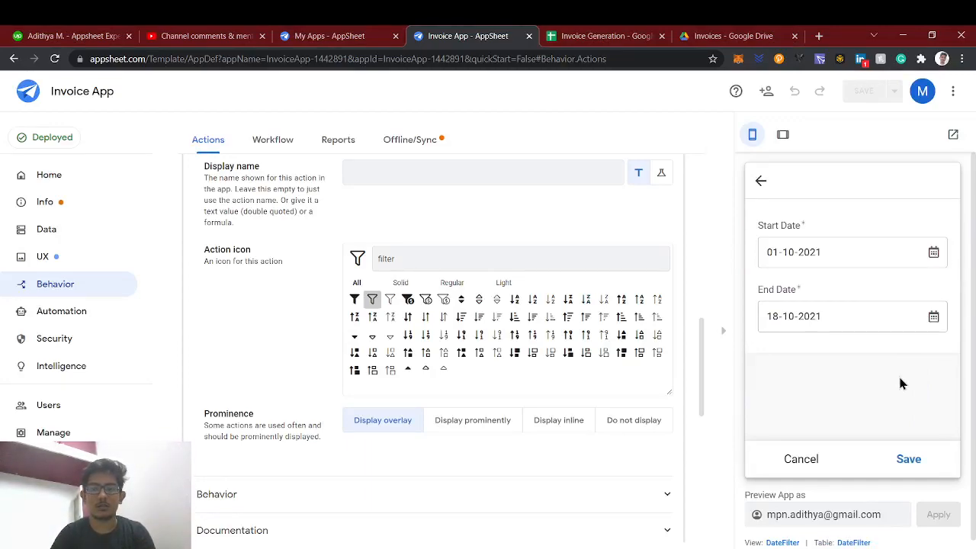
left_click(906, 463)
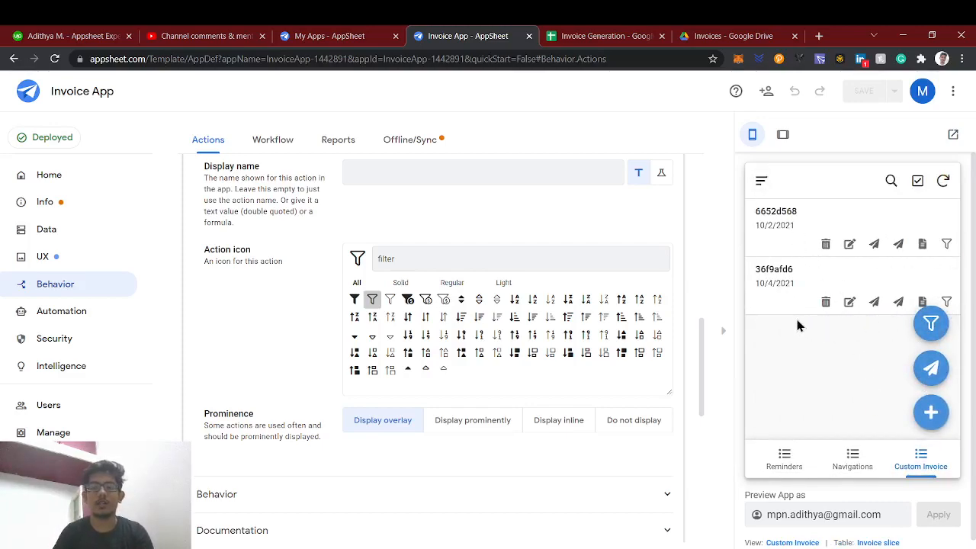
Examine the Invoice slice's row filter condition against the dates in the DateFilter sheet and close the expression without changes
left_click(71, 256)
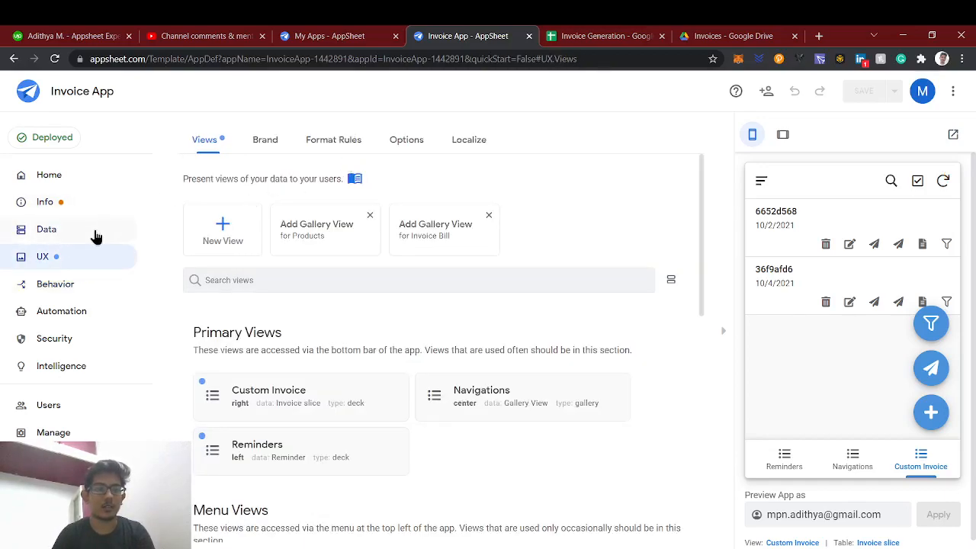
left_click(93, 228)
left_click(330, 141)
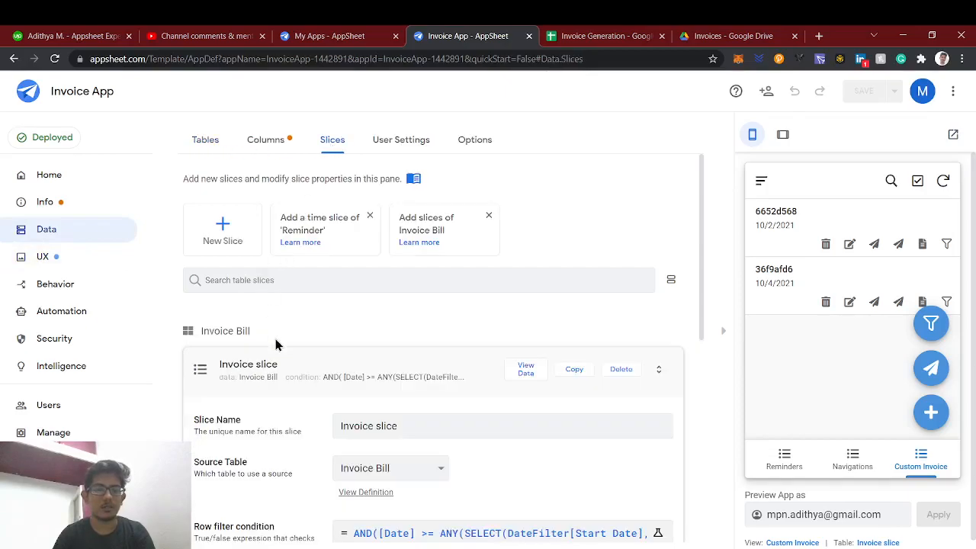
scroll(272, 329, "down", 2)
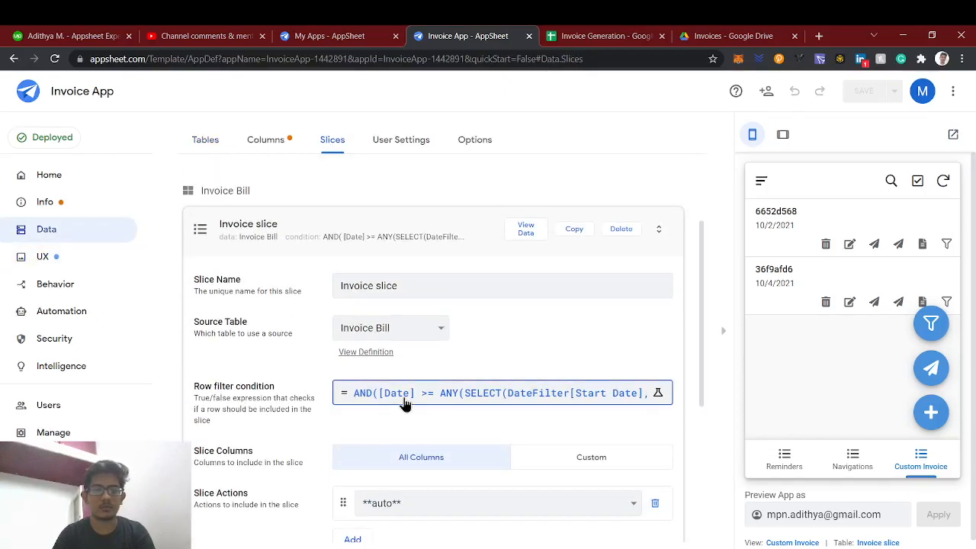
left_click(411, 394)
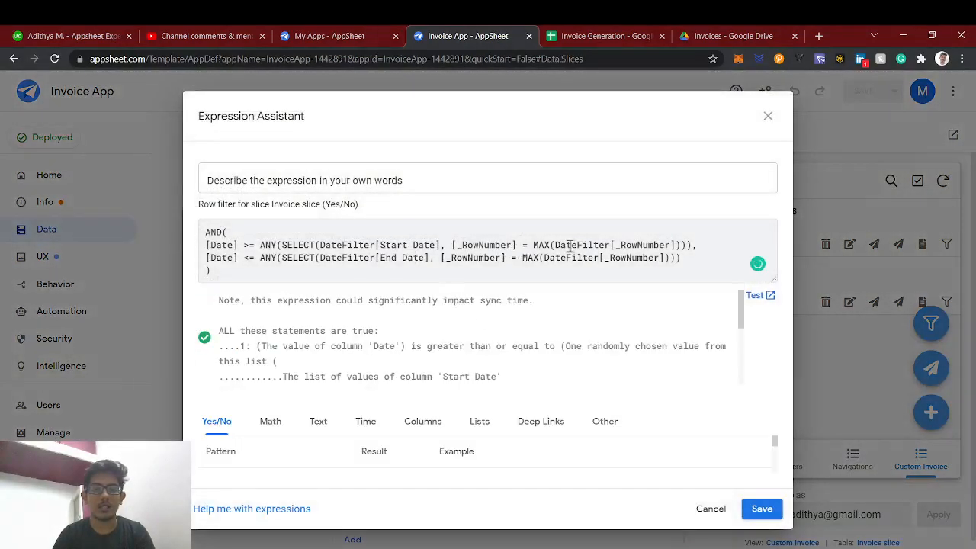
left_click(598, 36)
left_click(125, 189)
left_click(169, 187)
left_click(451, 36)
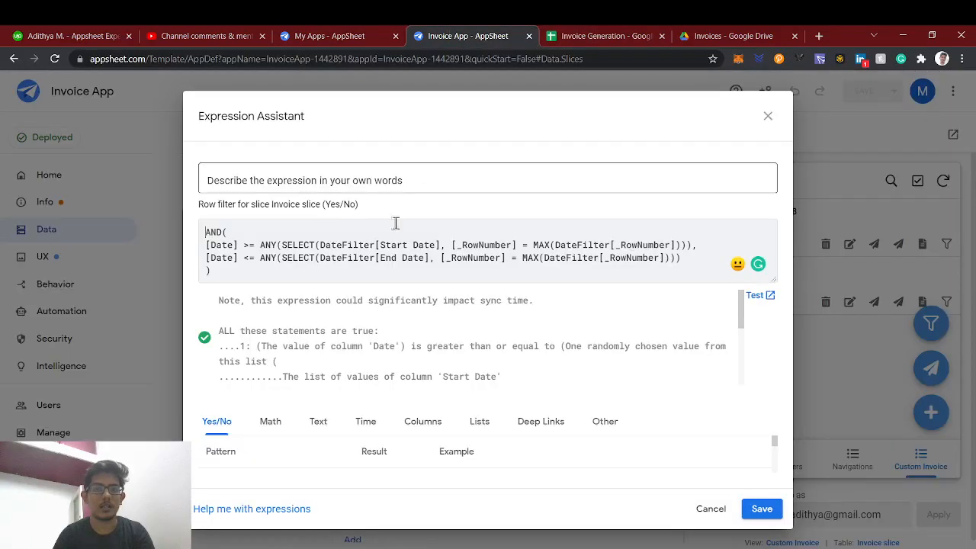
left_click(715, 518)
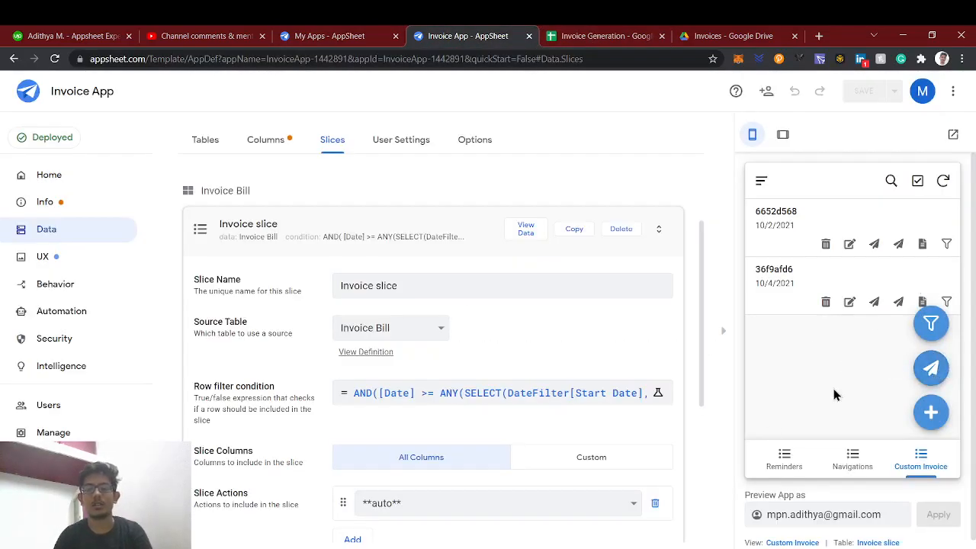
Switch to YouTube Studio to review the unanswered comment about exporting data within a date range, and return to AppSheet
left_click(183, 35)
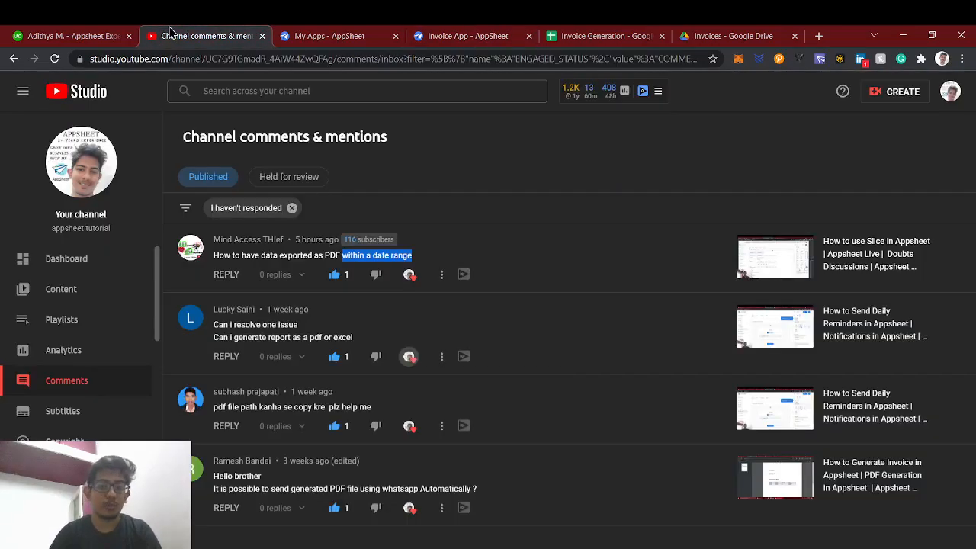
left_click(450, 249)
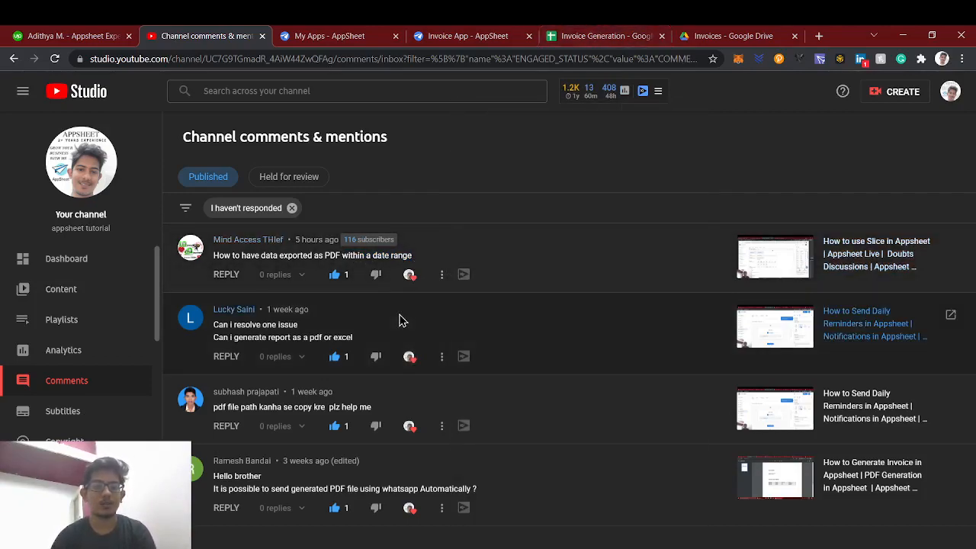
left_click(591, 35)
left_click(467, 36)
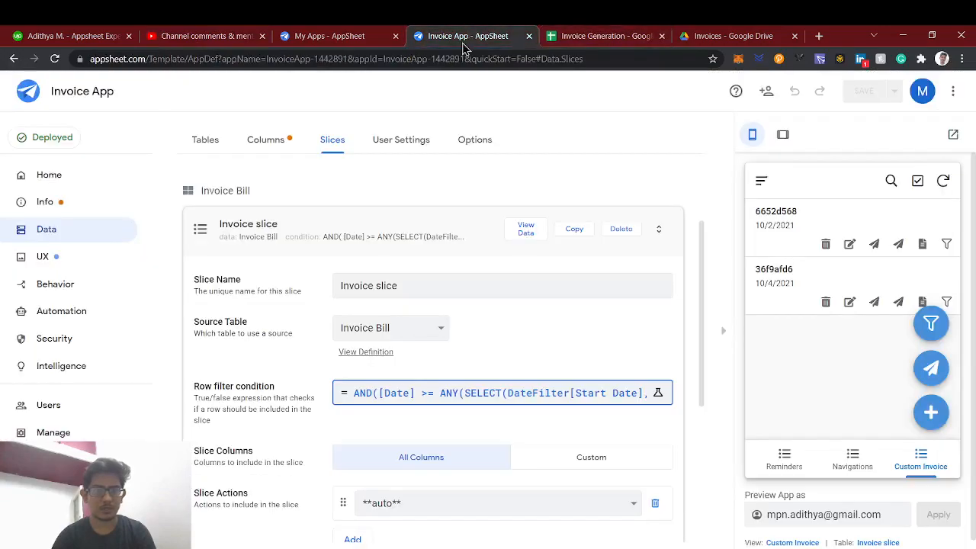
Recheck the DateFilter sheet's date rows and reread the Invoice slice's row filter expression in AppSheet, closing it without changes
left_click(373, 34)
left_click(614, 34)
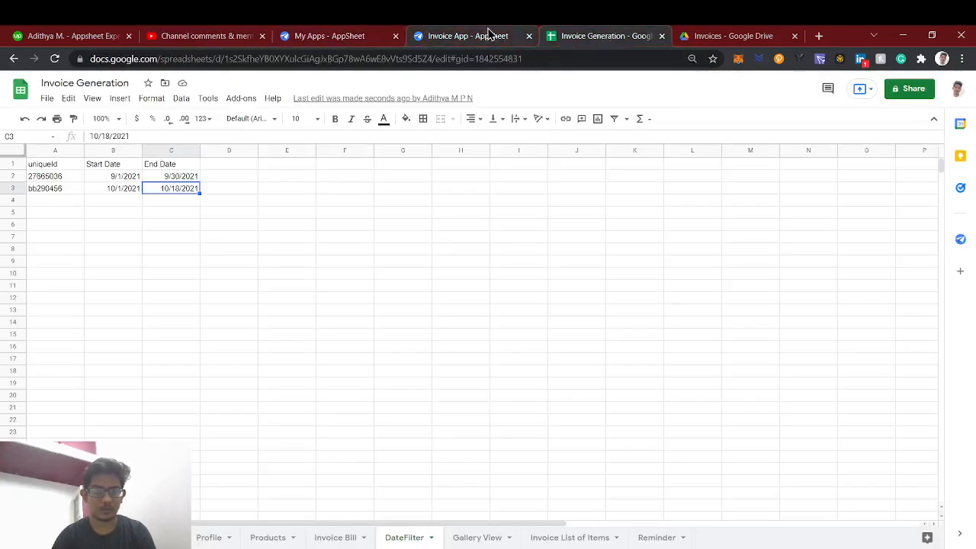
left_click(488, 34)
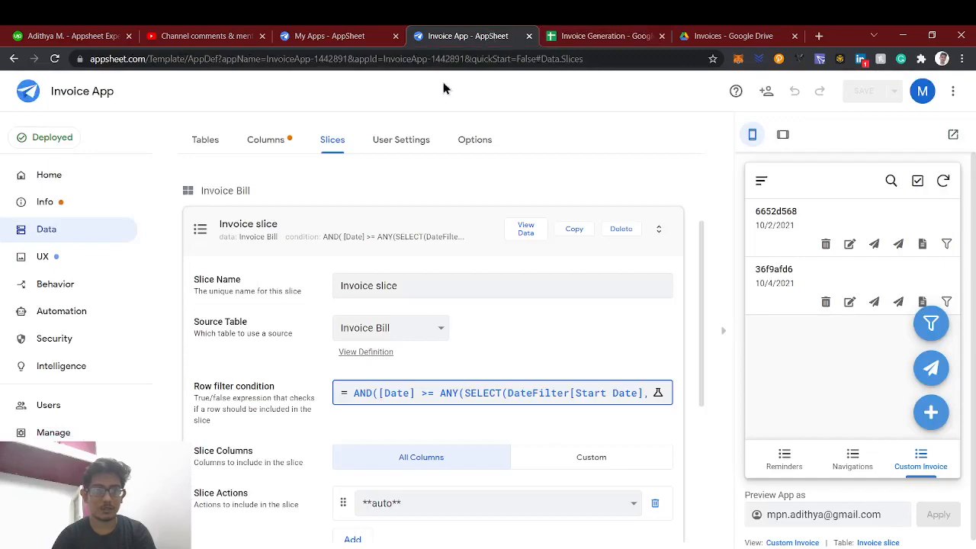
left_click(438, 393)
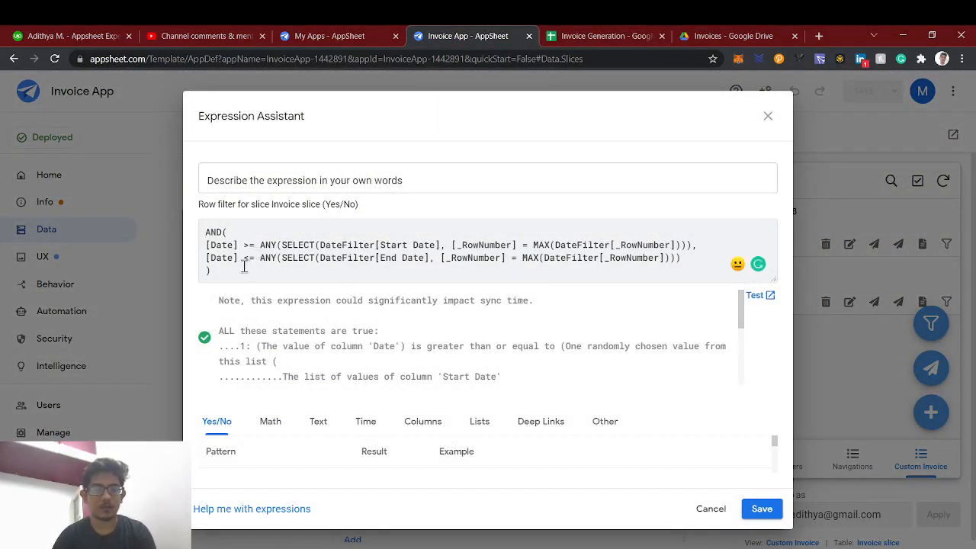
left_click(705, 513)
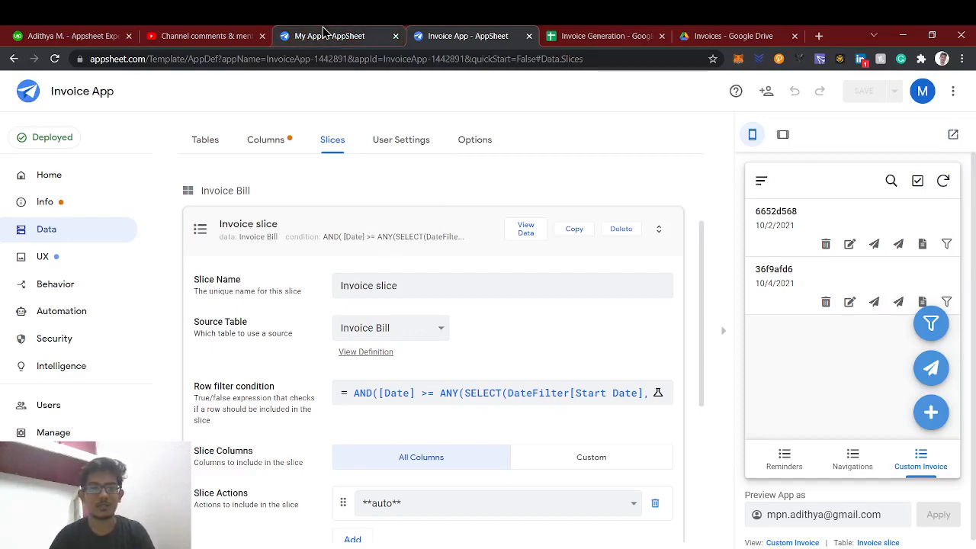
left_click(237, 34)
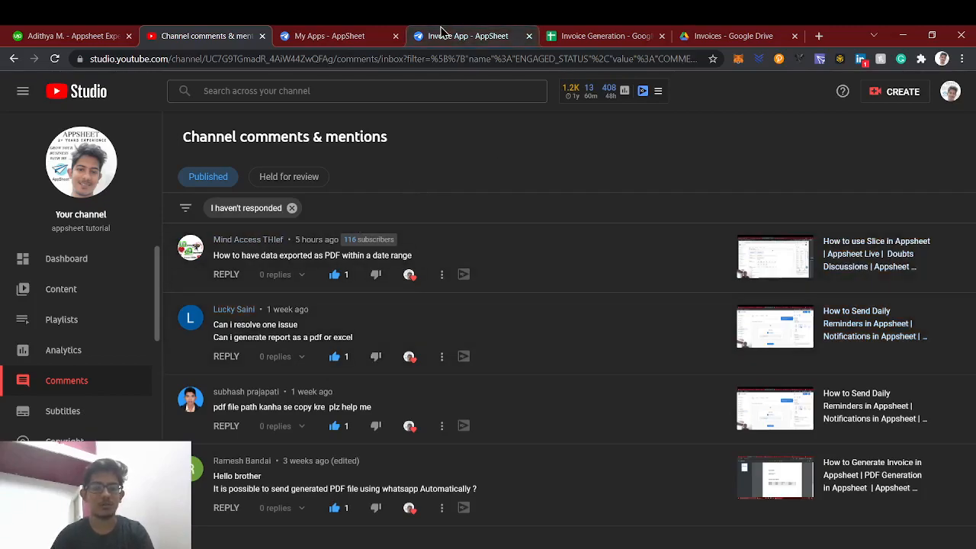
left_click(372, 32)
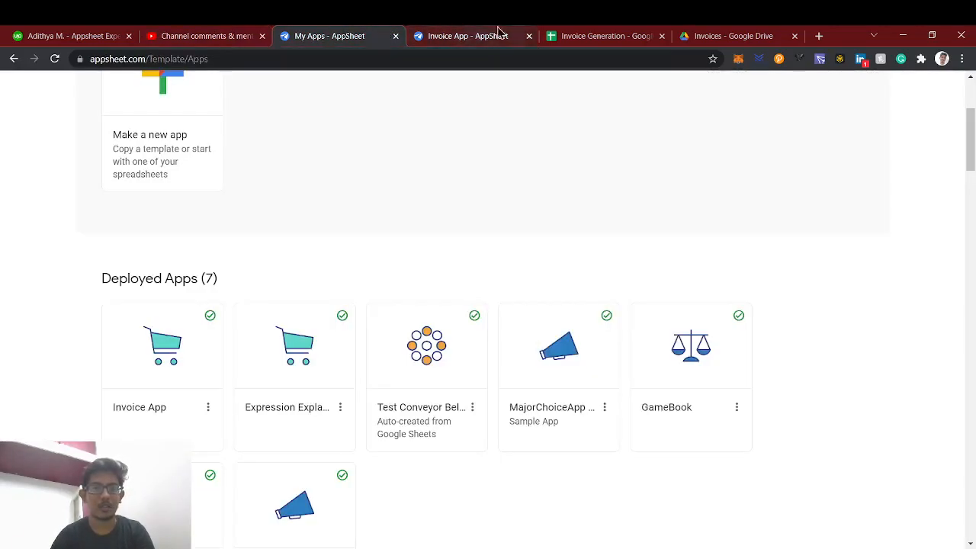
left_click(585, 33)
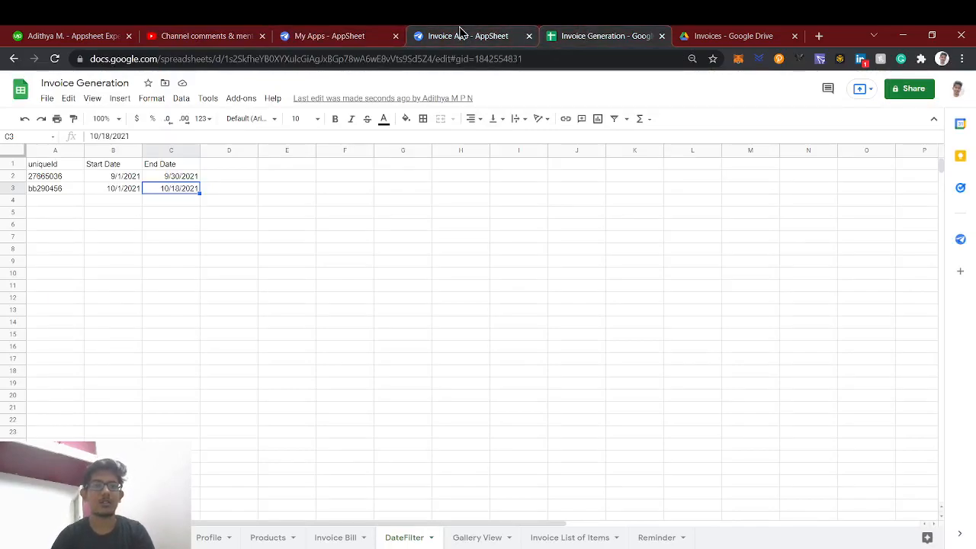
left_click(521, 547)
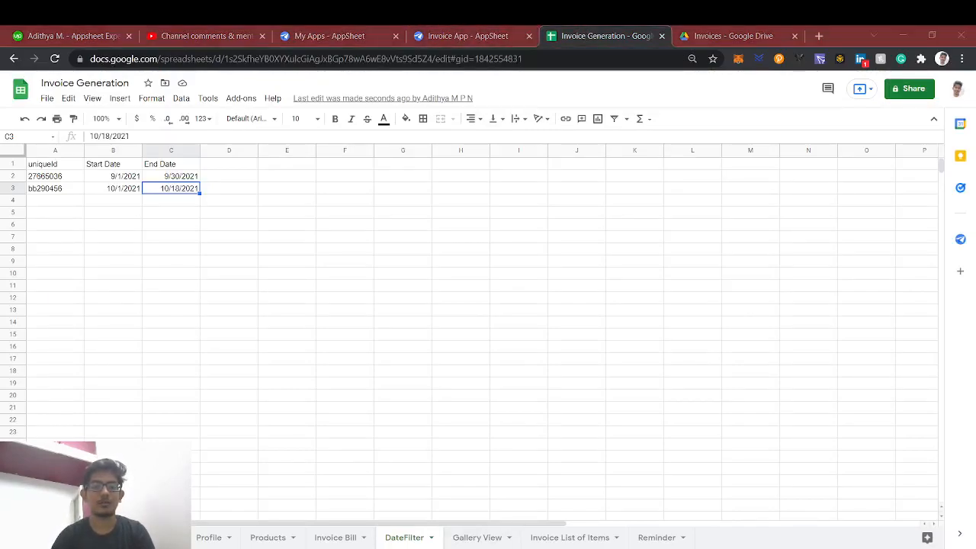